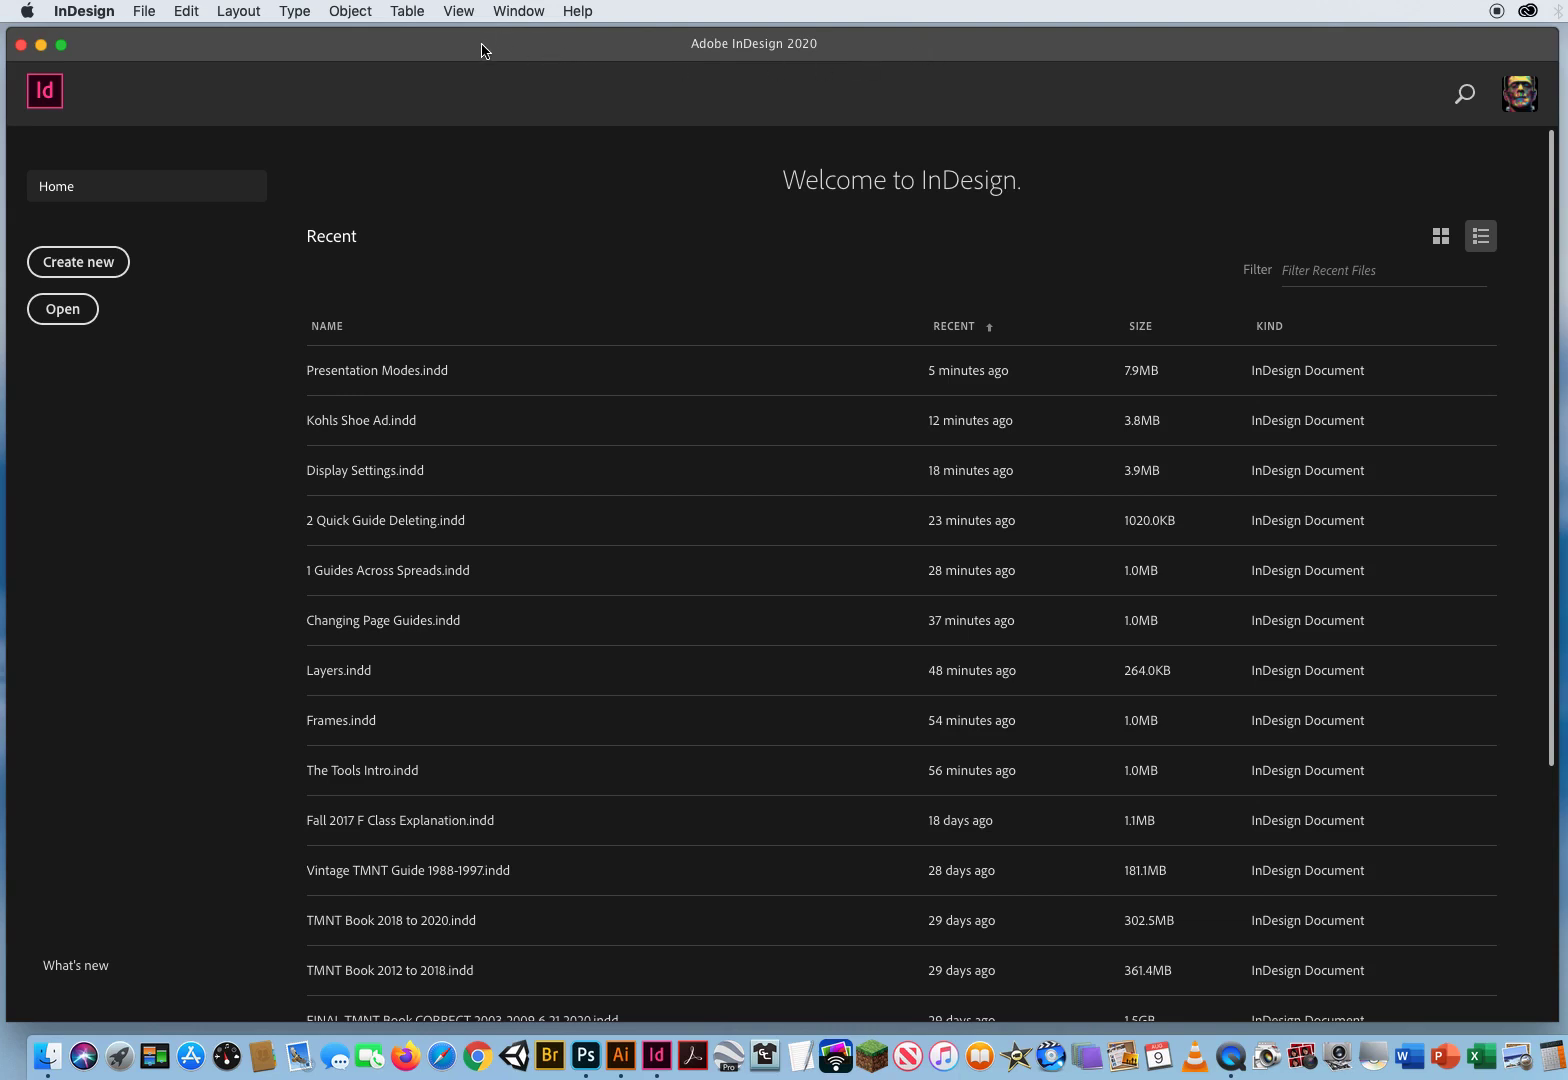
Open Navigating Pages.indd from ID CH.3 Workflow Shortcuts > 1 Navigating Pages
left_click(145, 11)
left_click(160, 55)
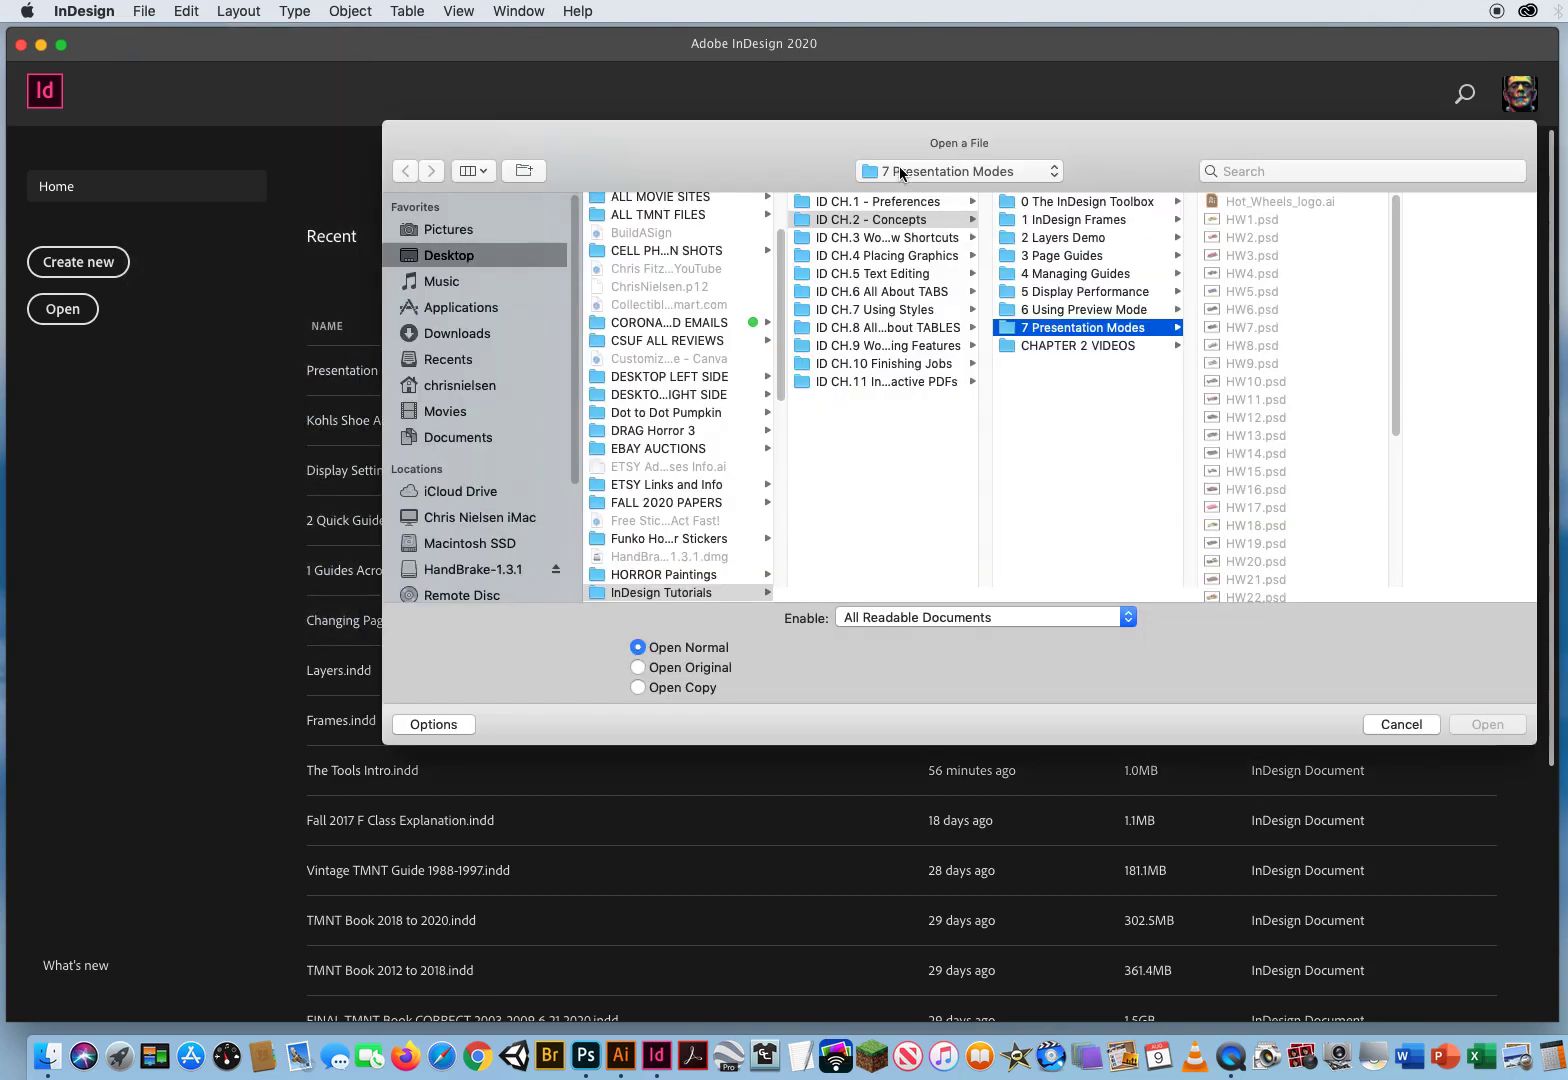
left_click(880, 226)
left_click(862, 238)
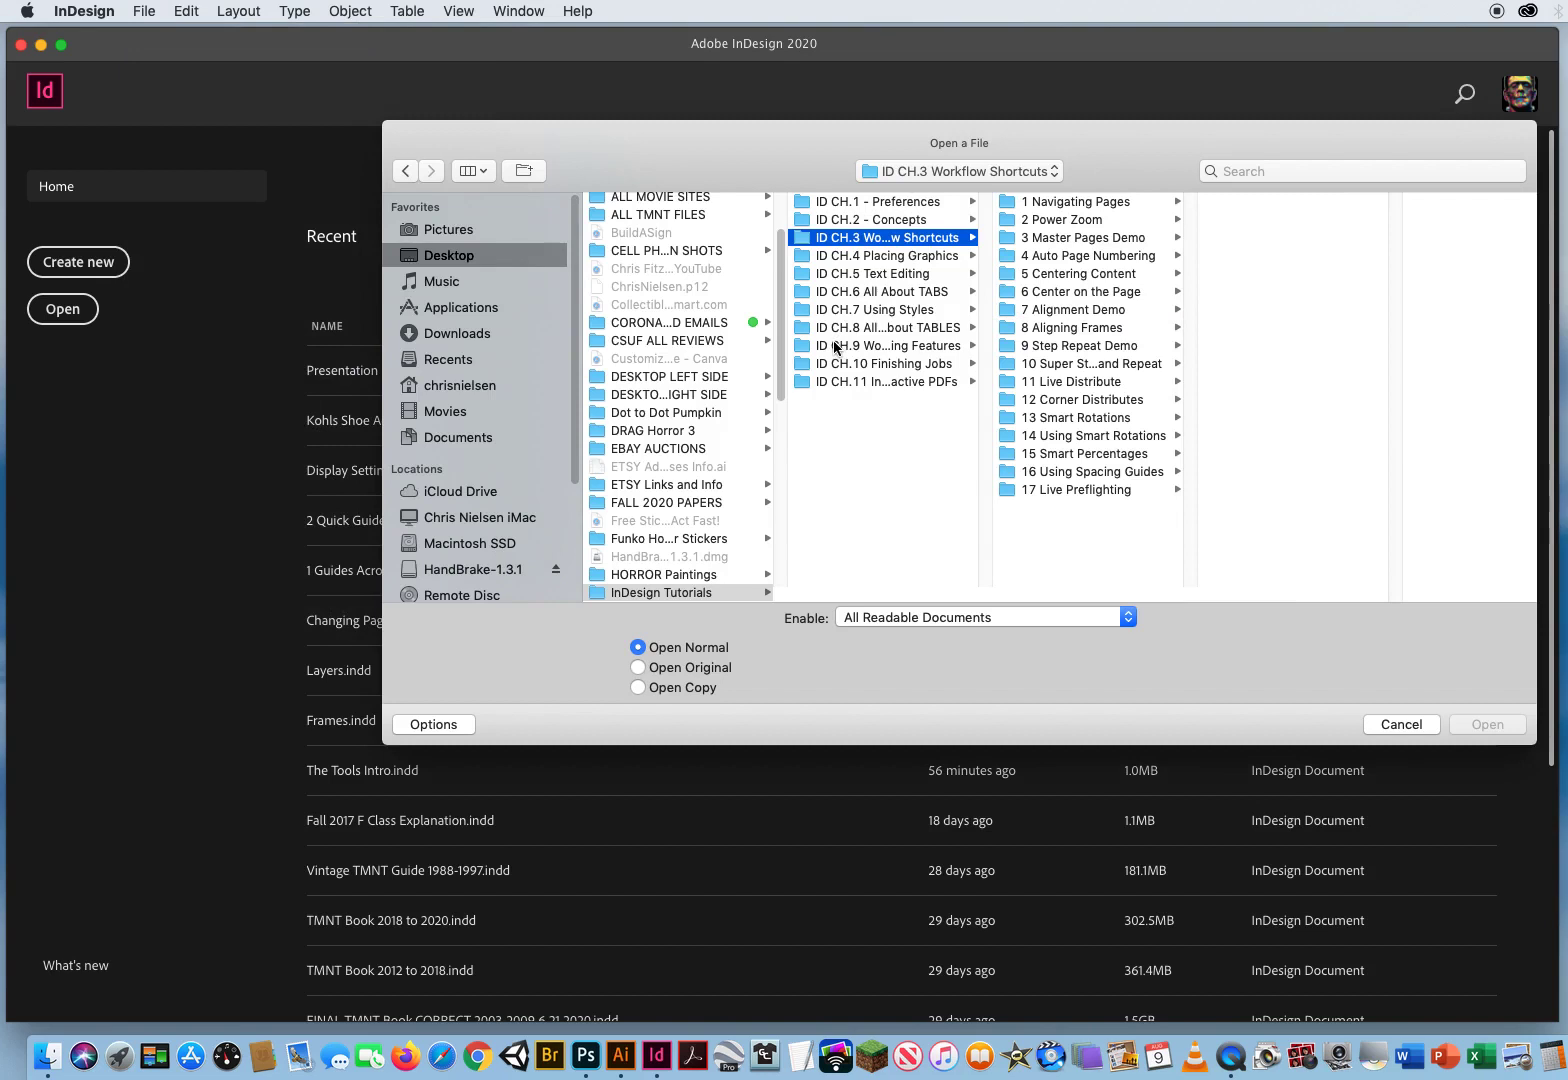
left_click_drag(985, 595, 1071, 595)
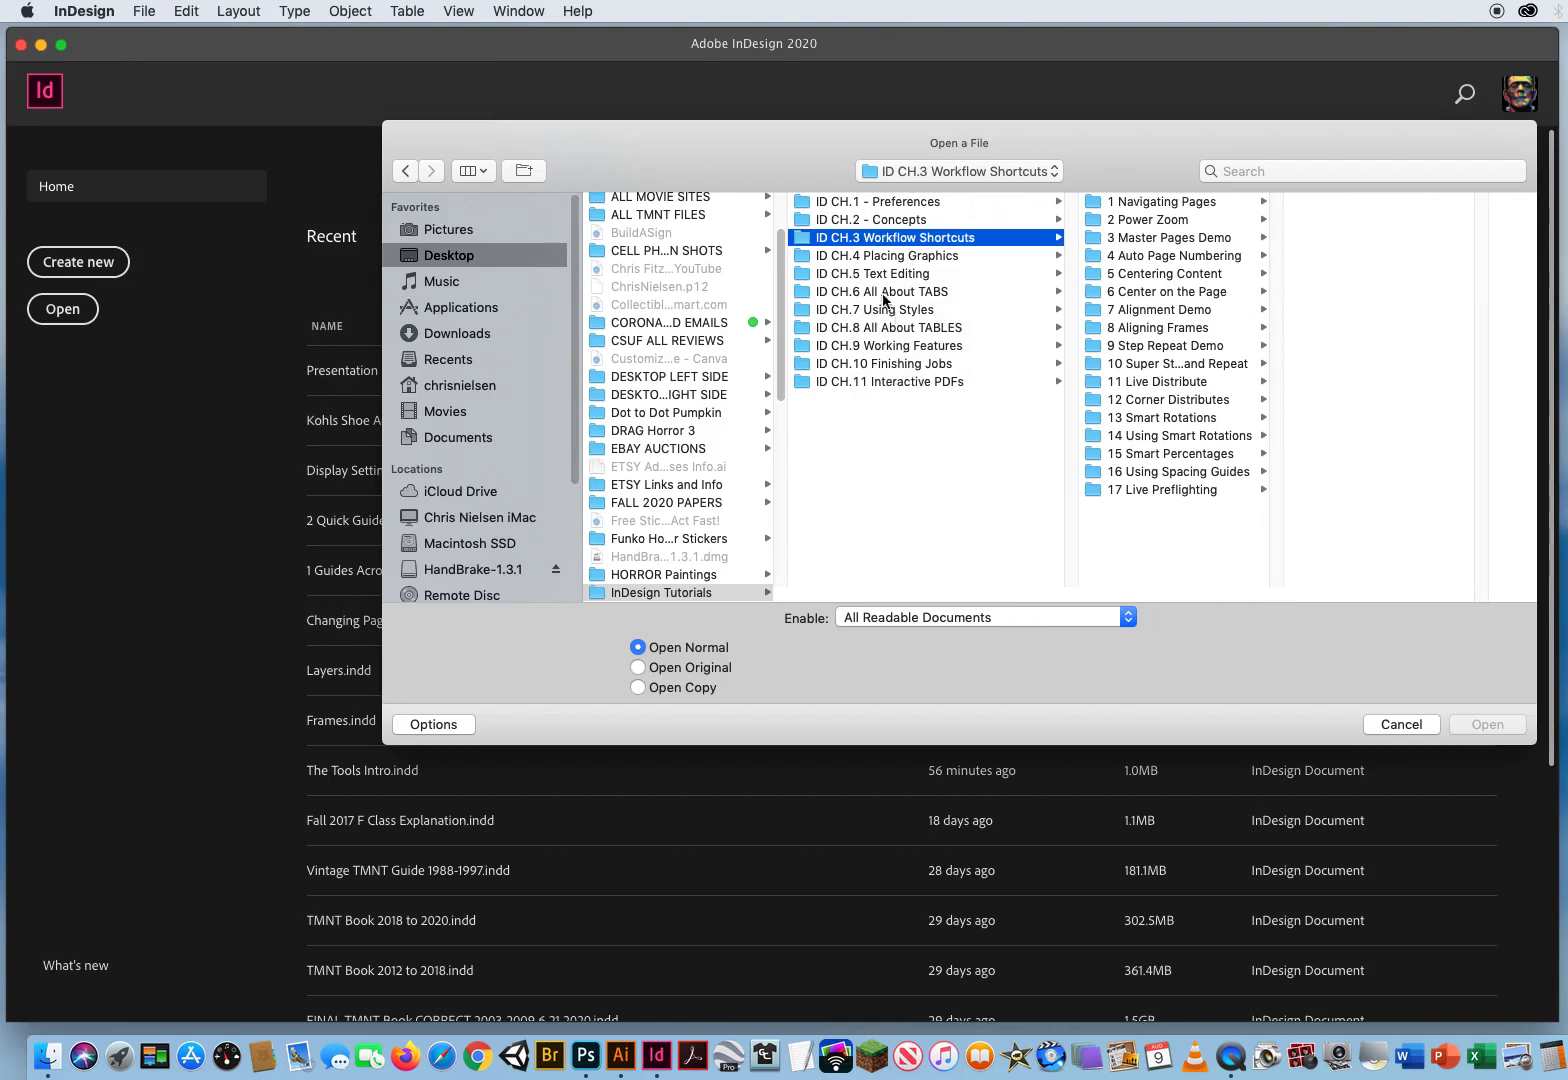
left_click(1140, 201)
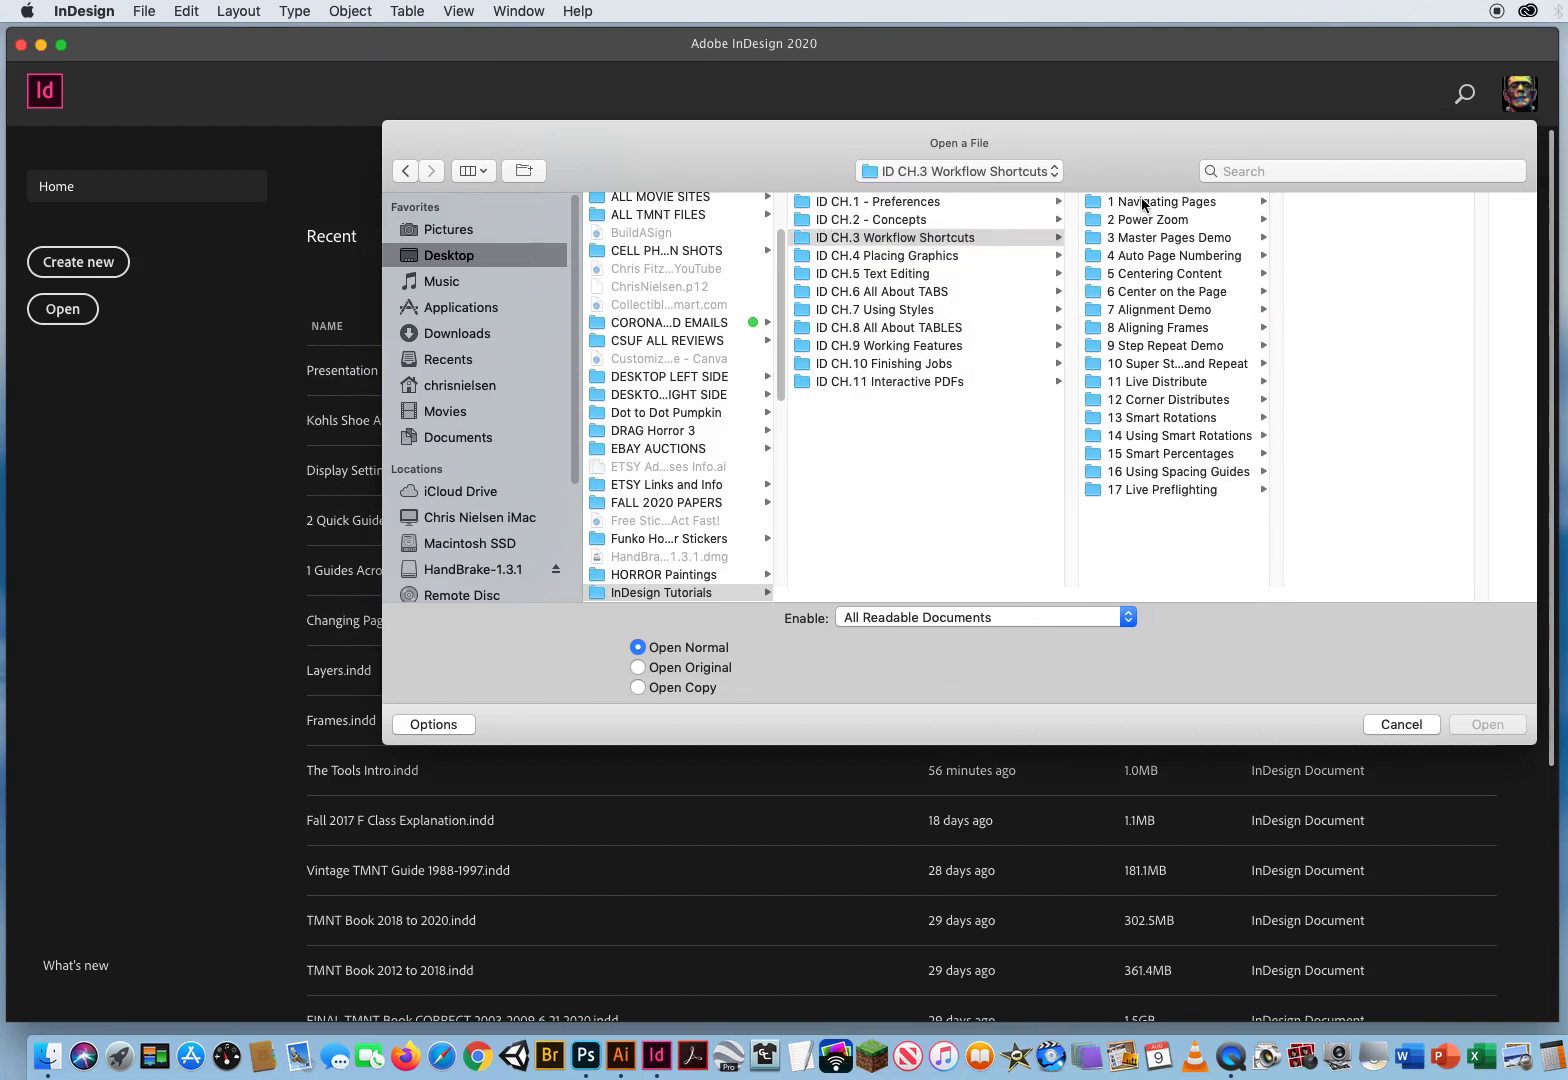
left_click_drag(1103, 138, 918, 114)
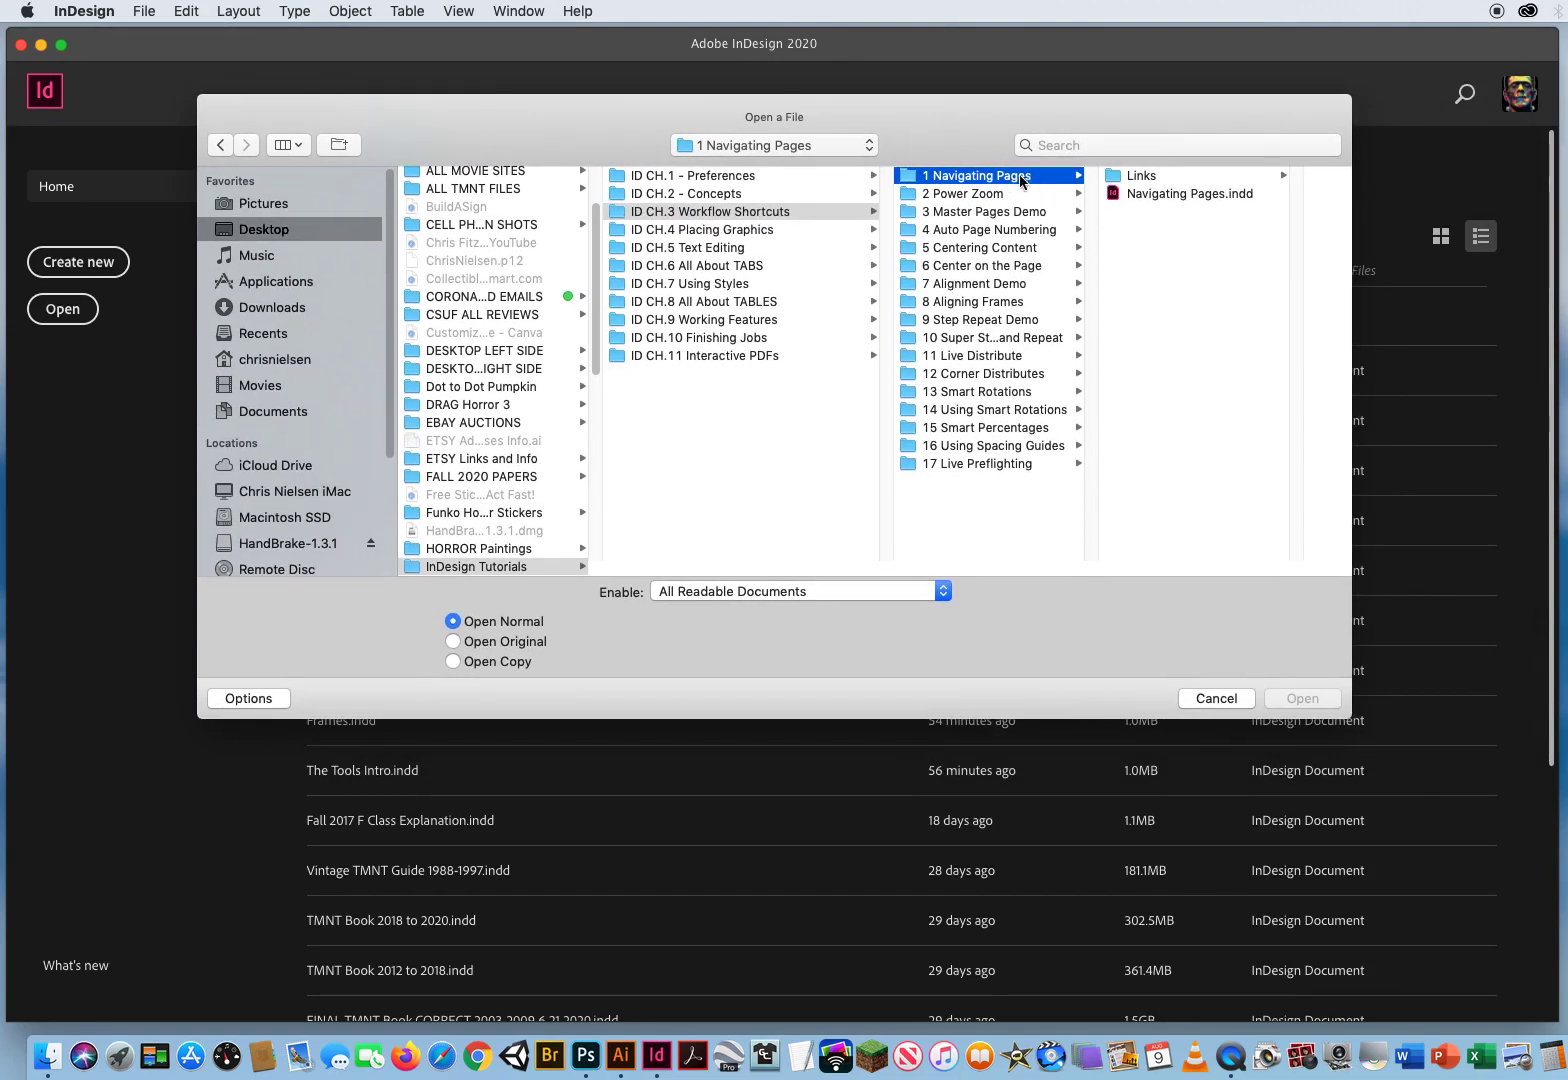
left_click(1142, 197)
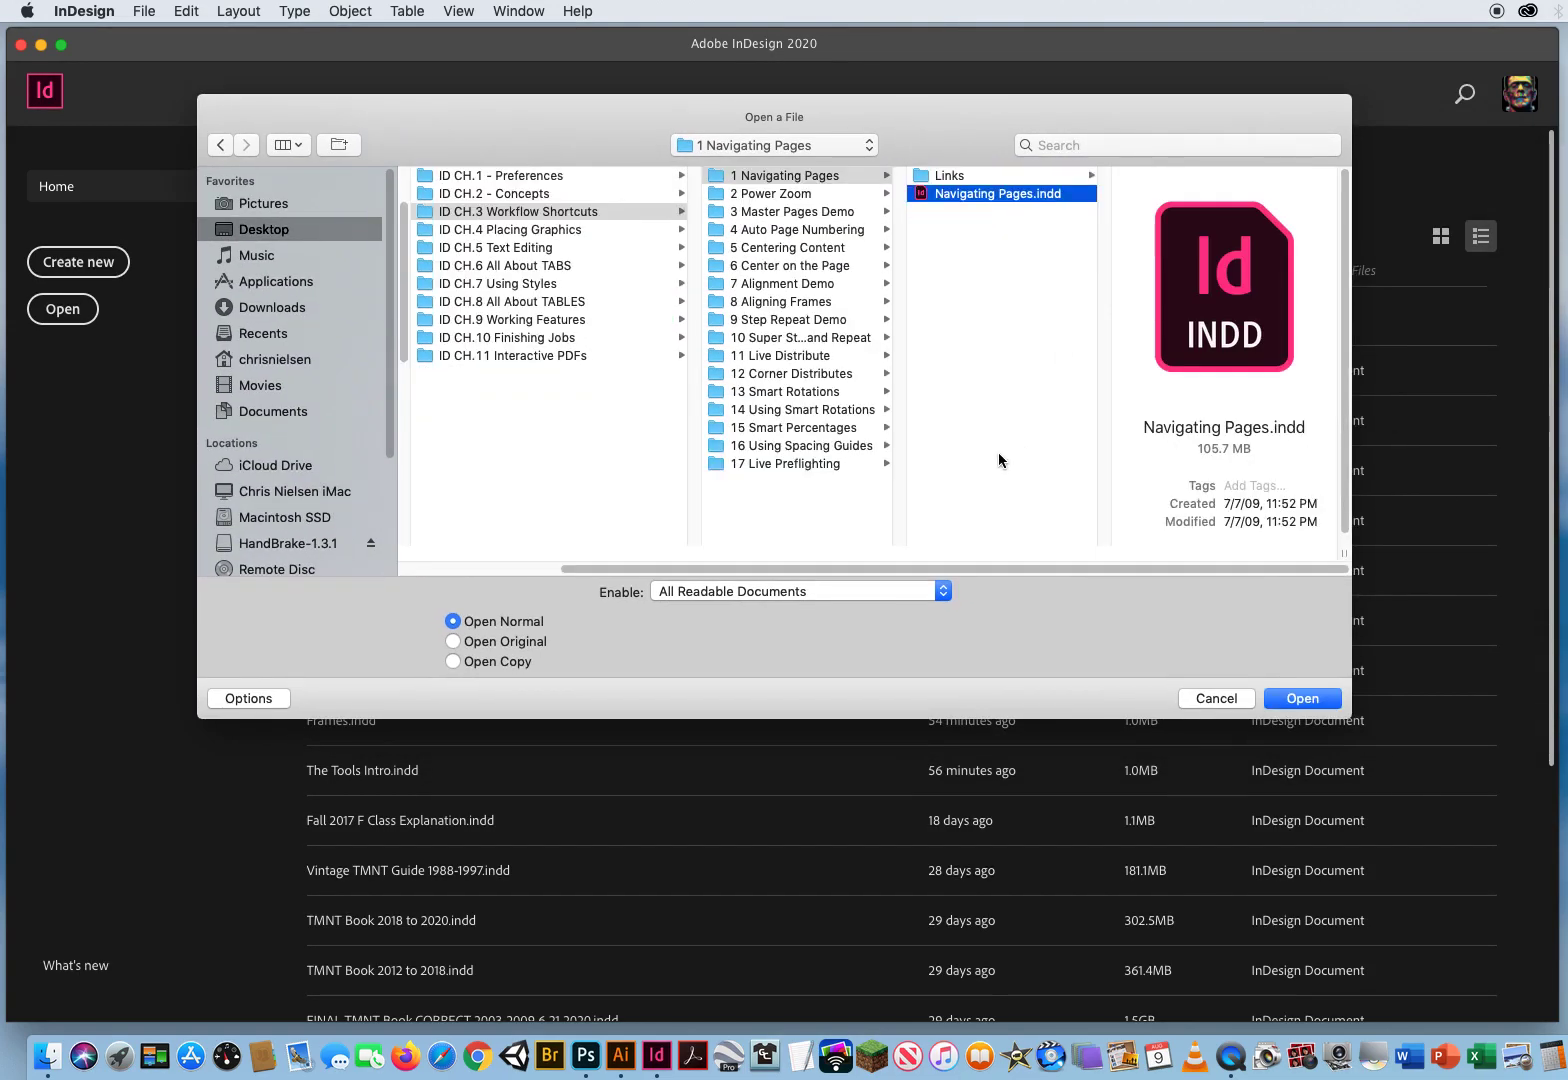
left_click(1296, 704)
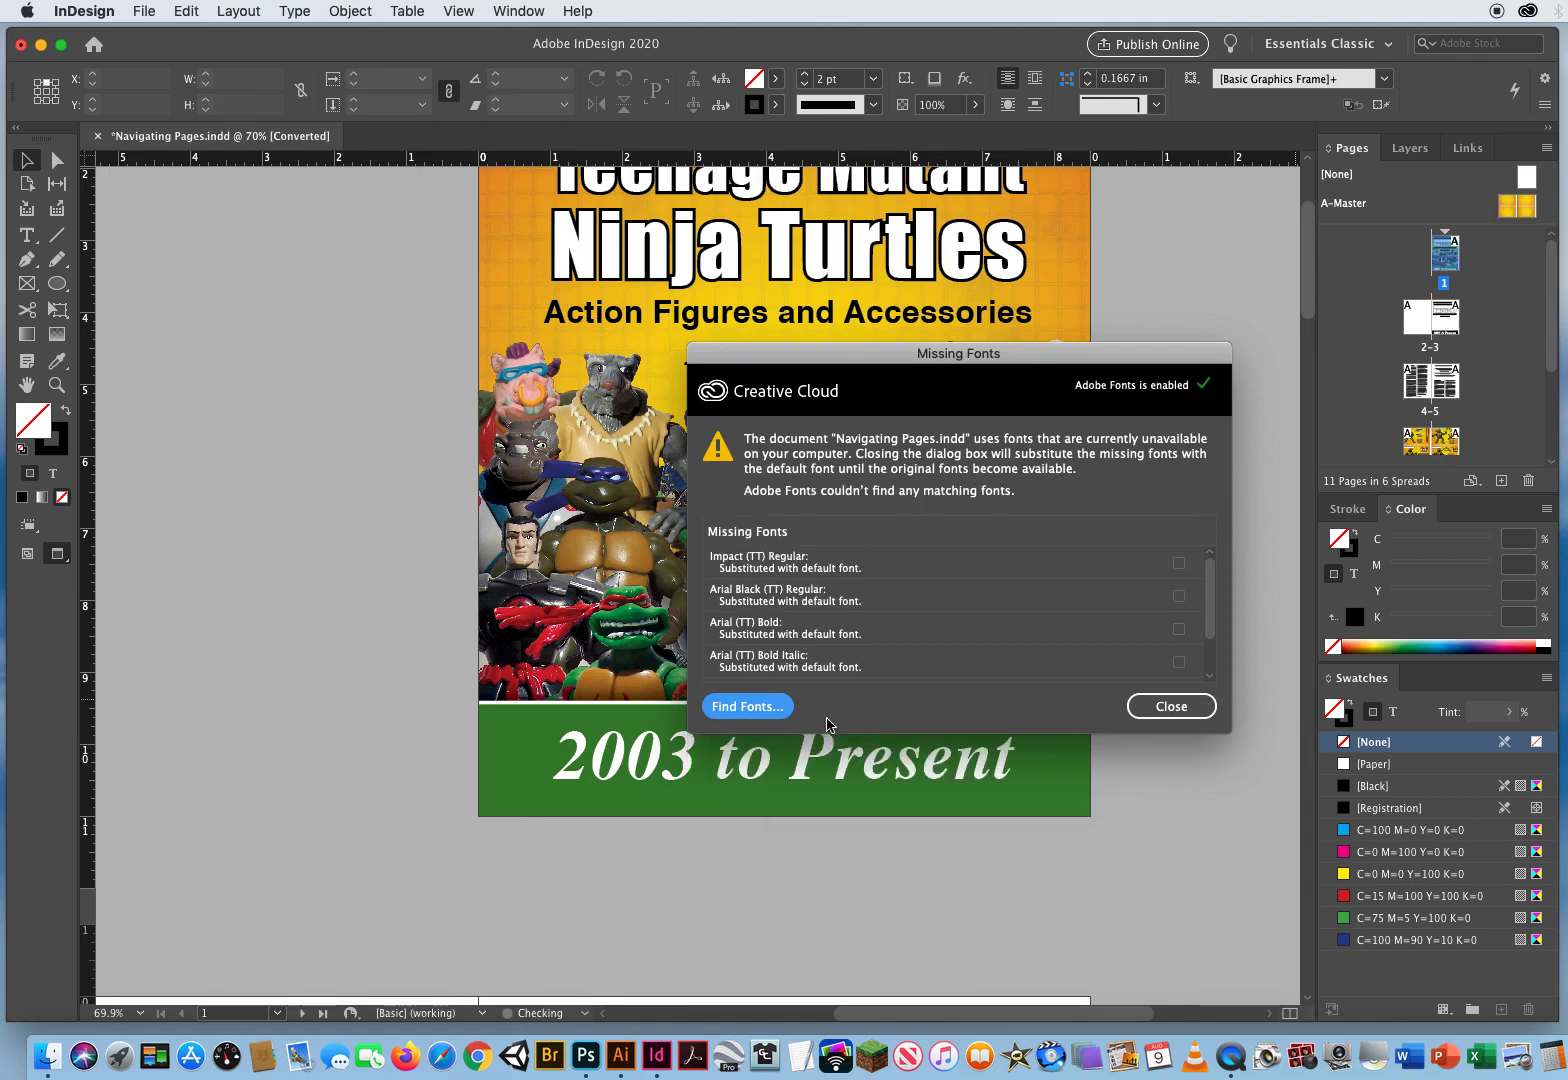
Close the Missing Fonts warning and scroll from the cover down to page 11
left_click_drag(810, 360, 377, 280)
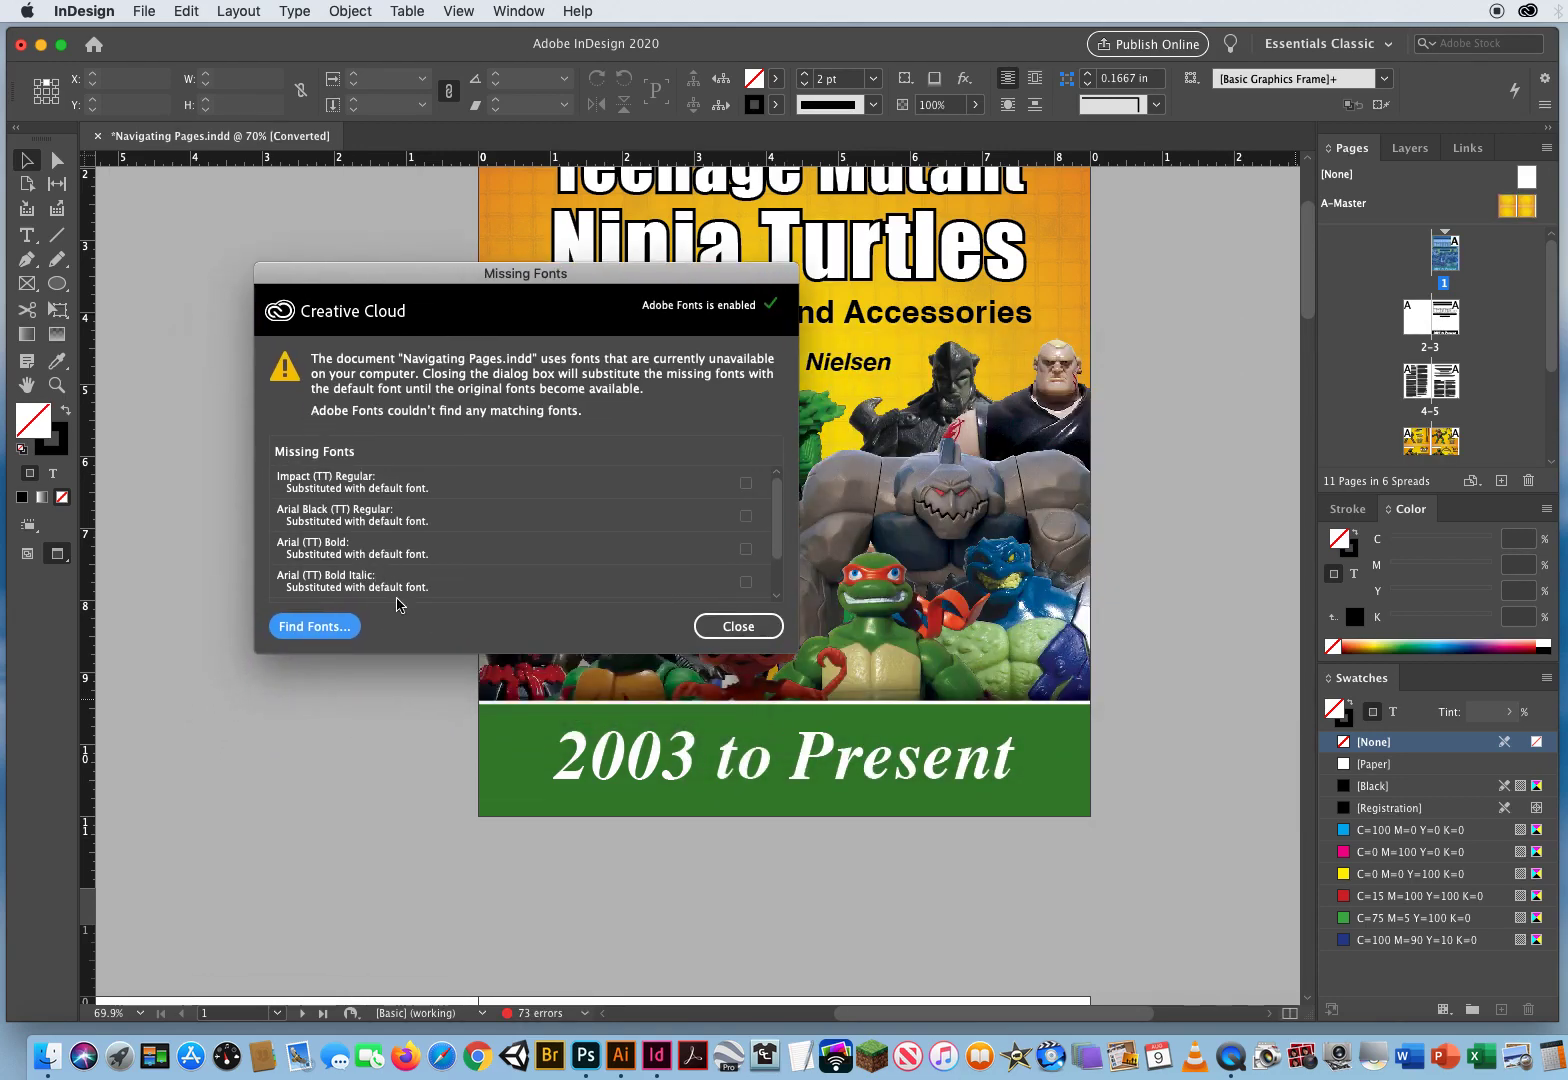
left_click(736, 626)
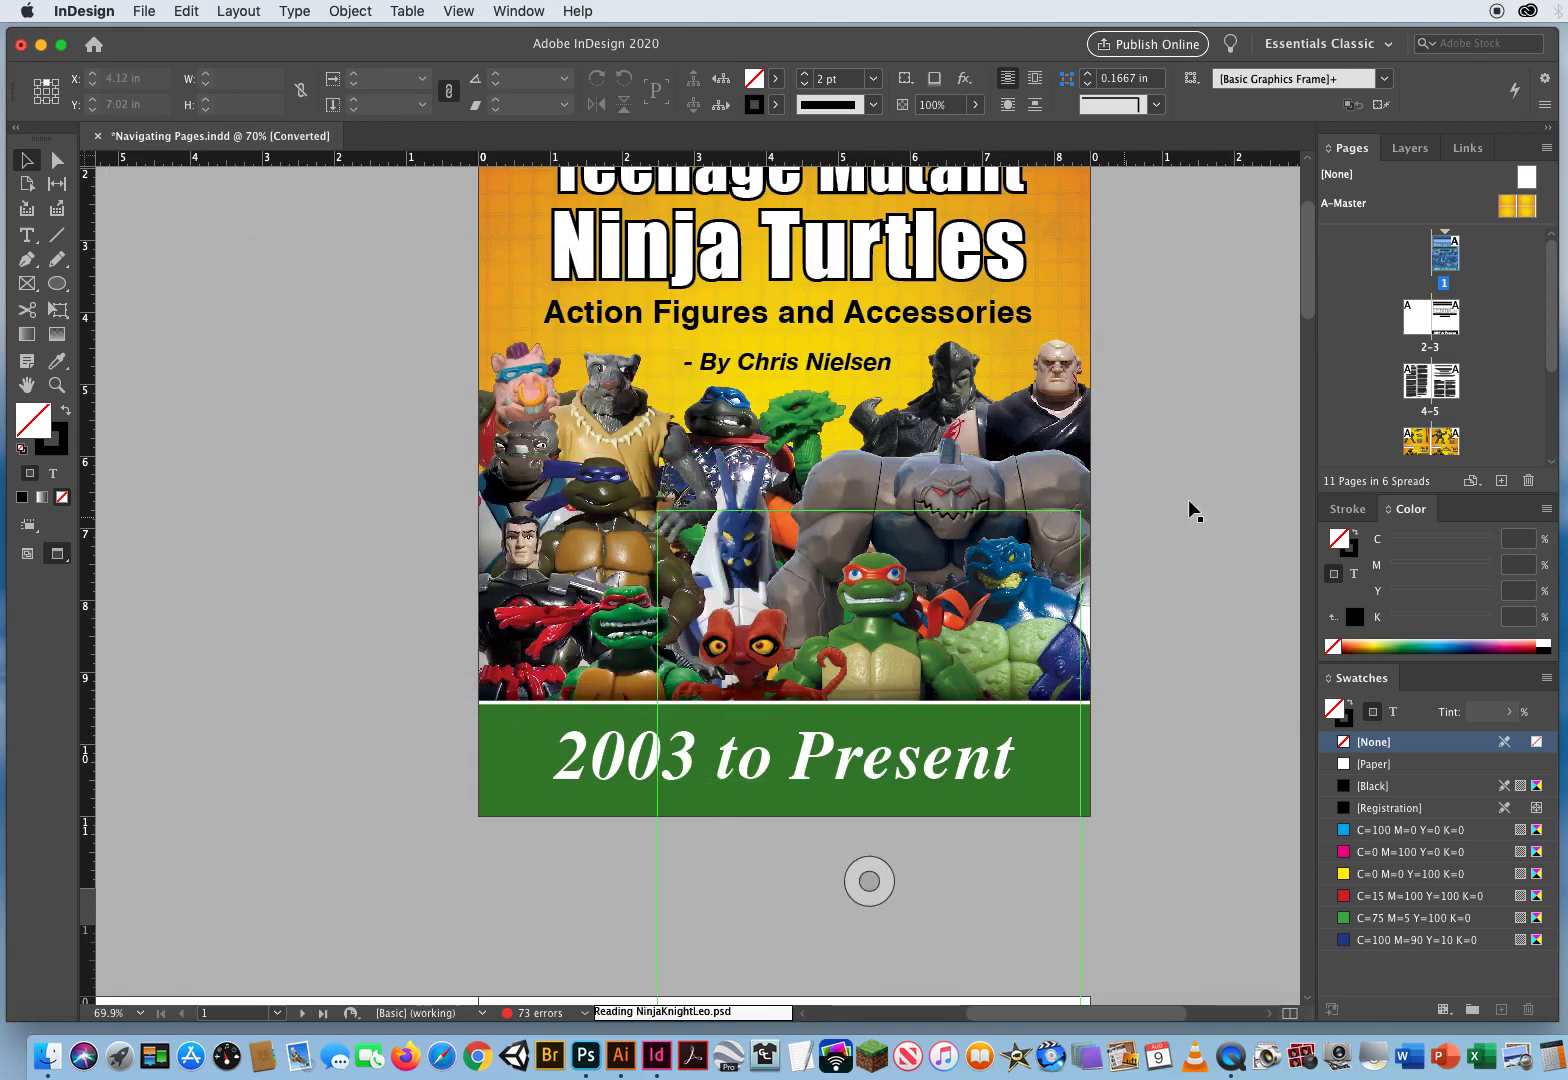
left_click_drag(1310, 285, 1304, 263)
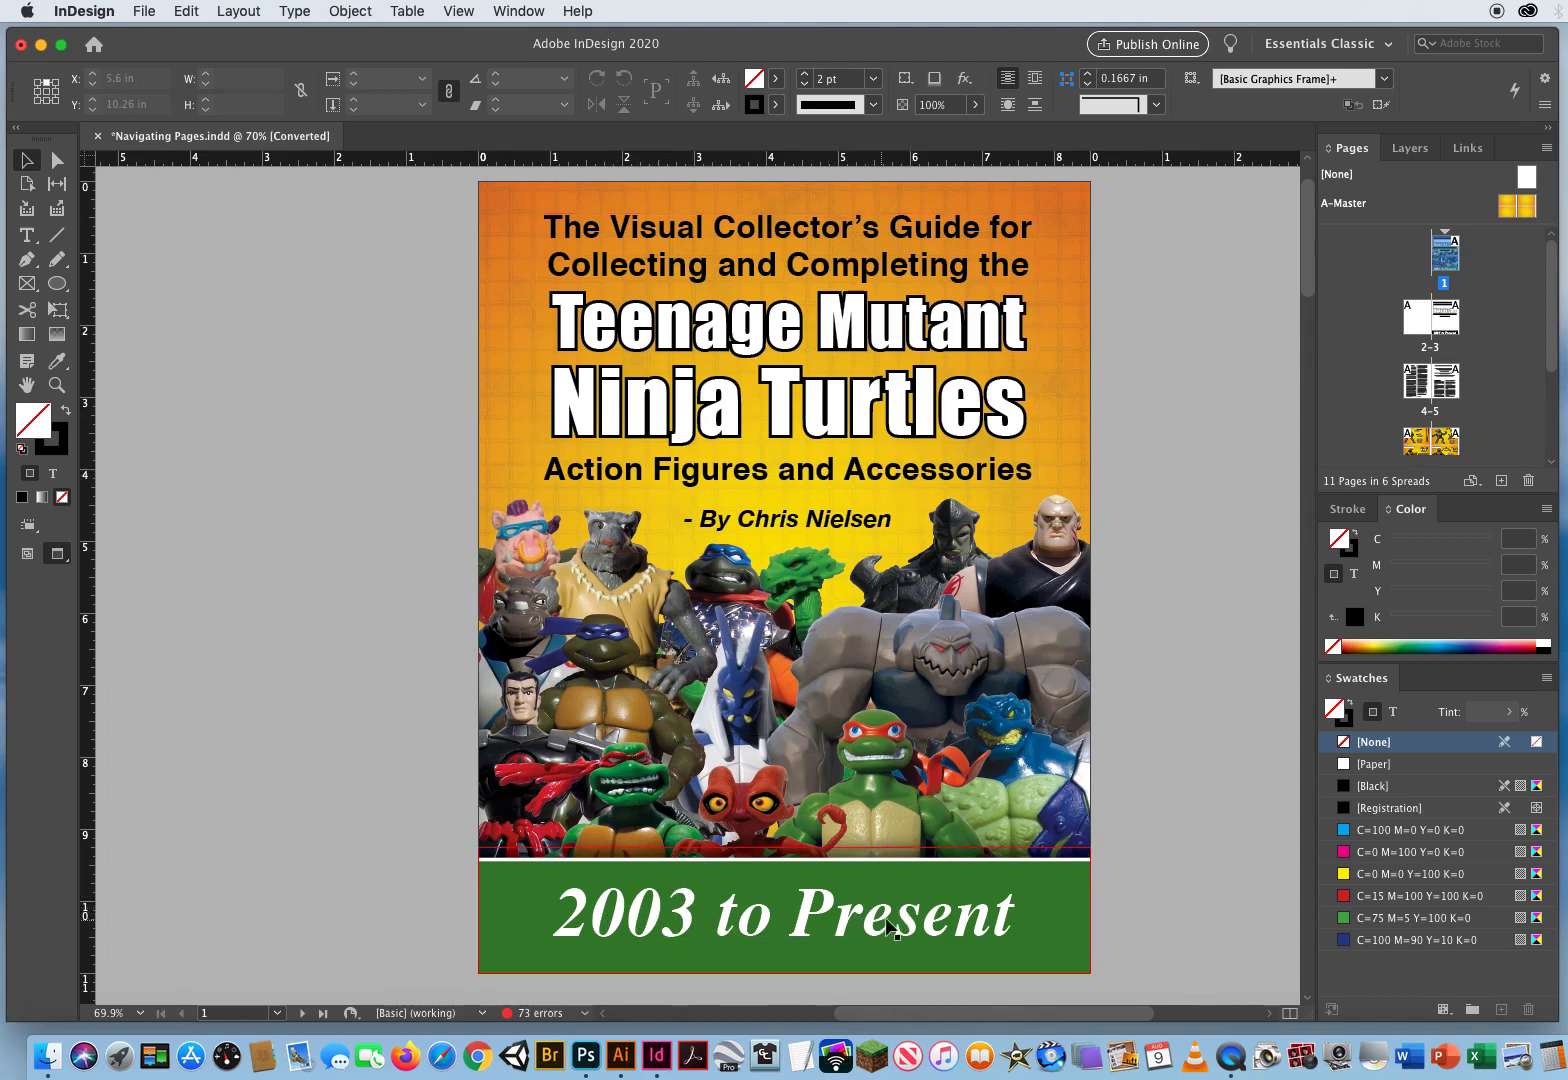
left_click(1142, 807)
left_click_drag(1307, 252, 626, 928)
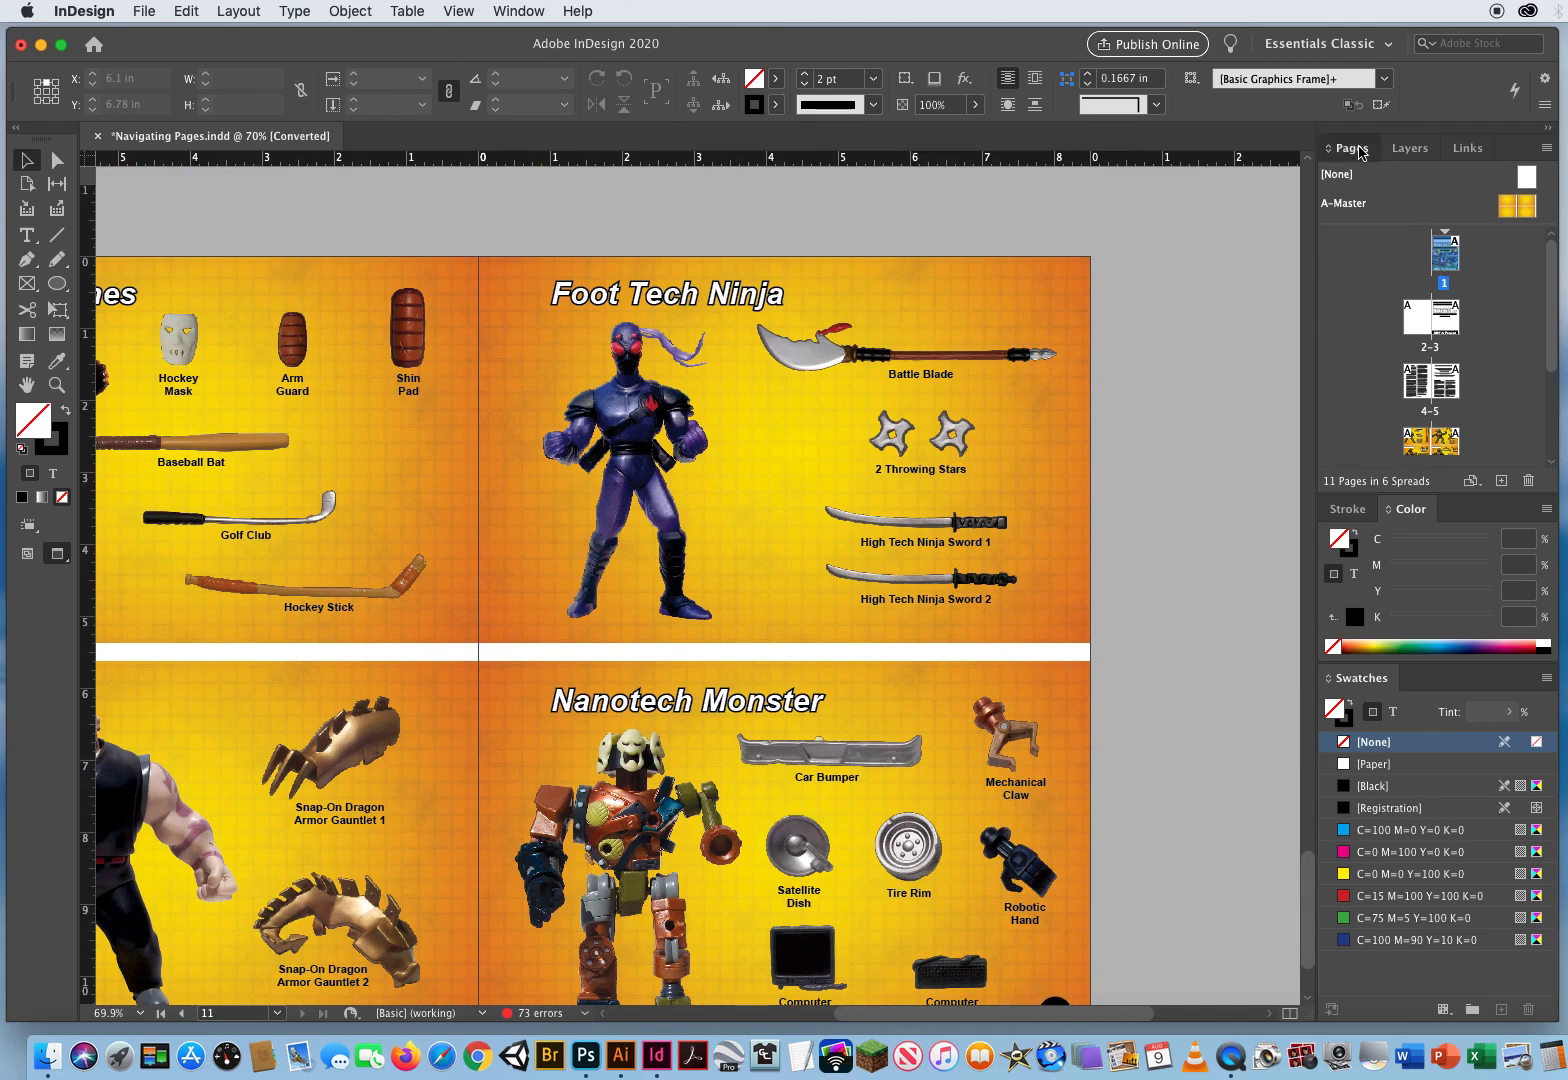
Float the Pages panel and stretch it tall enough to list every spread
left_click_drag(1360, 150, 1021, 201)
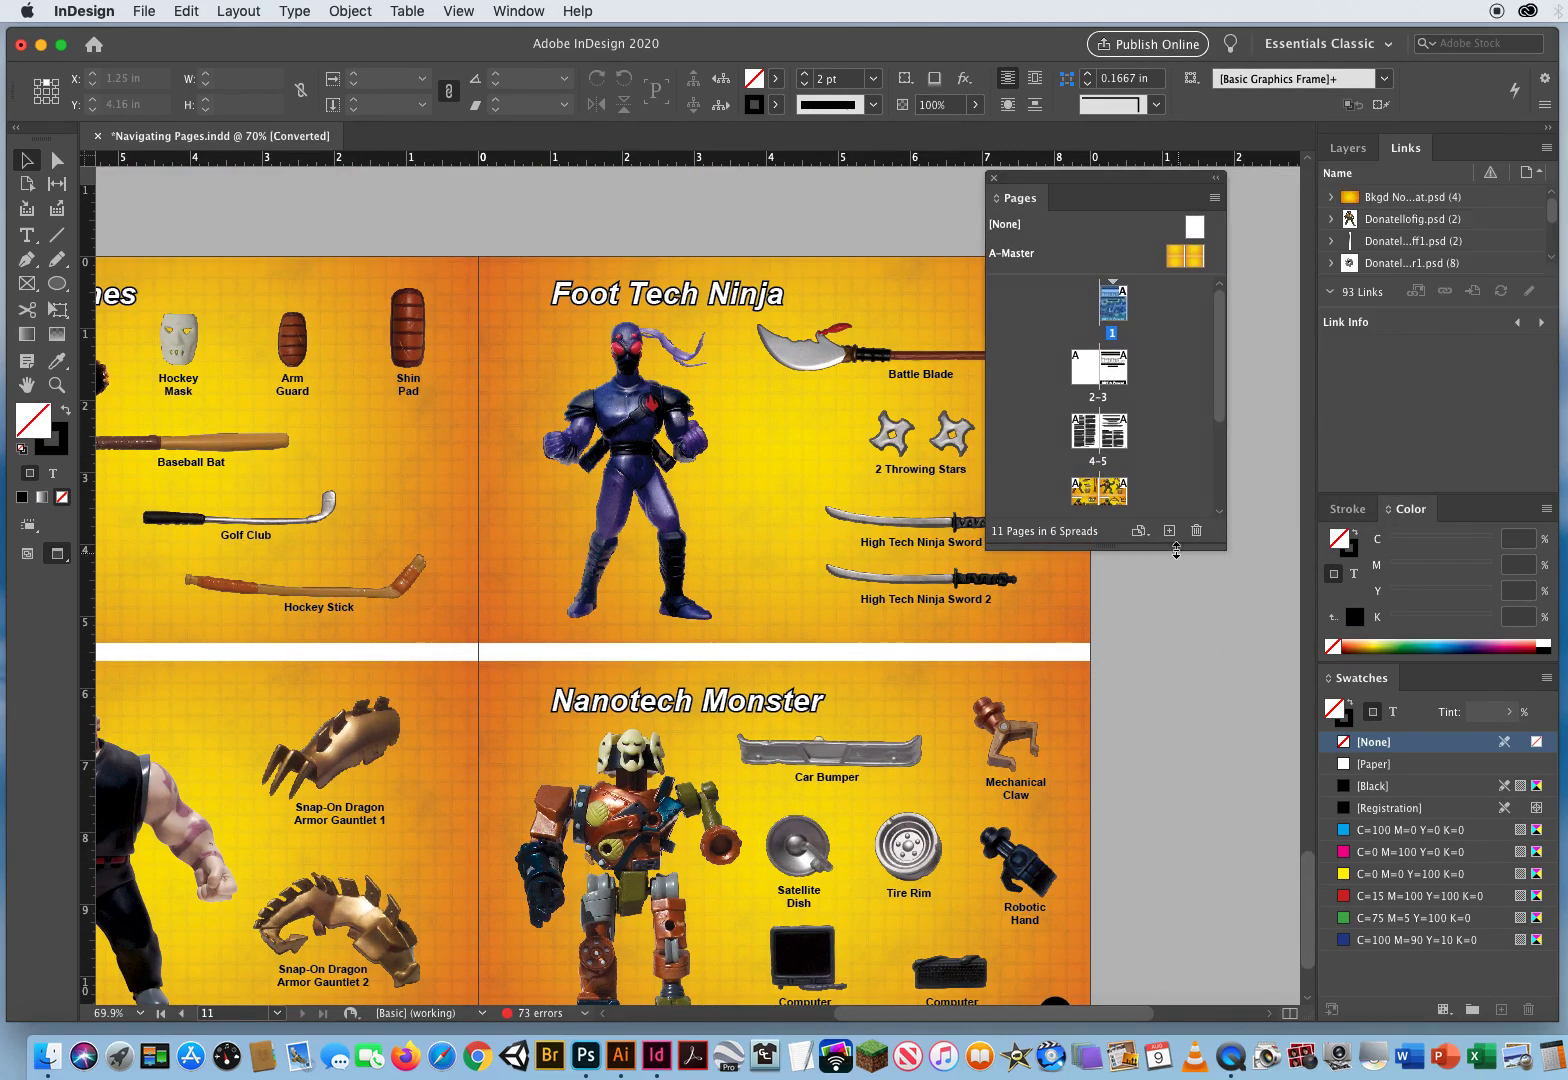
left_click_drag(1176, 549, 1176, 905)
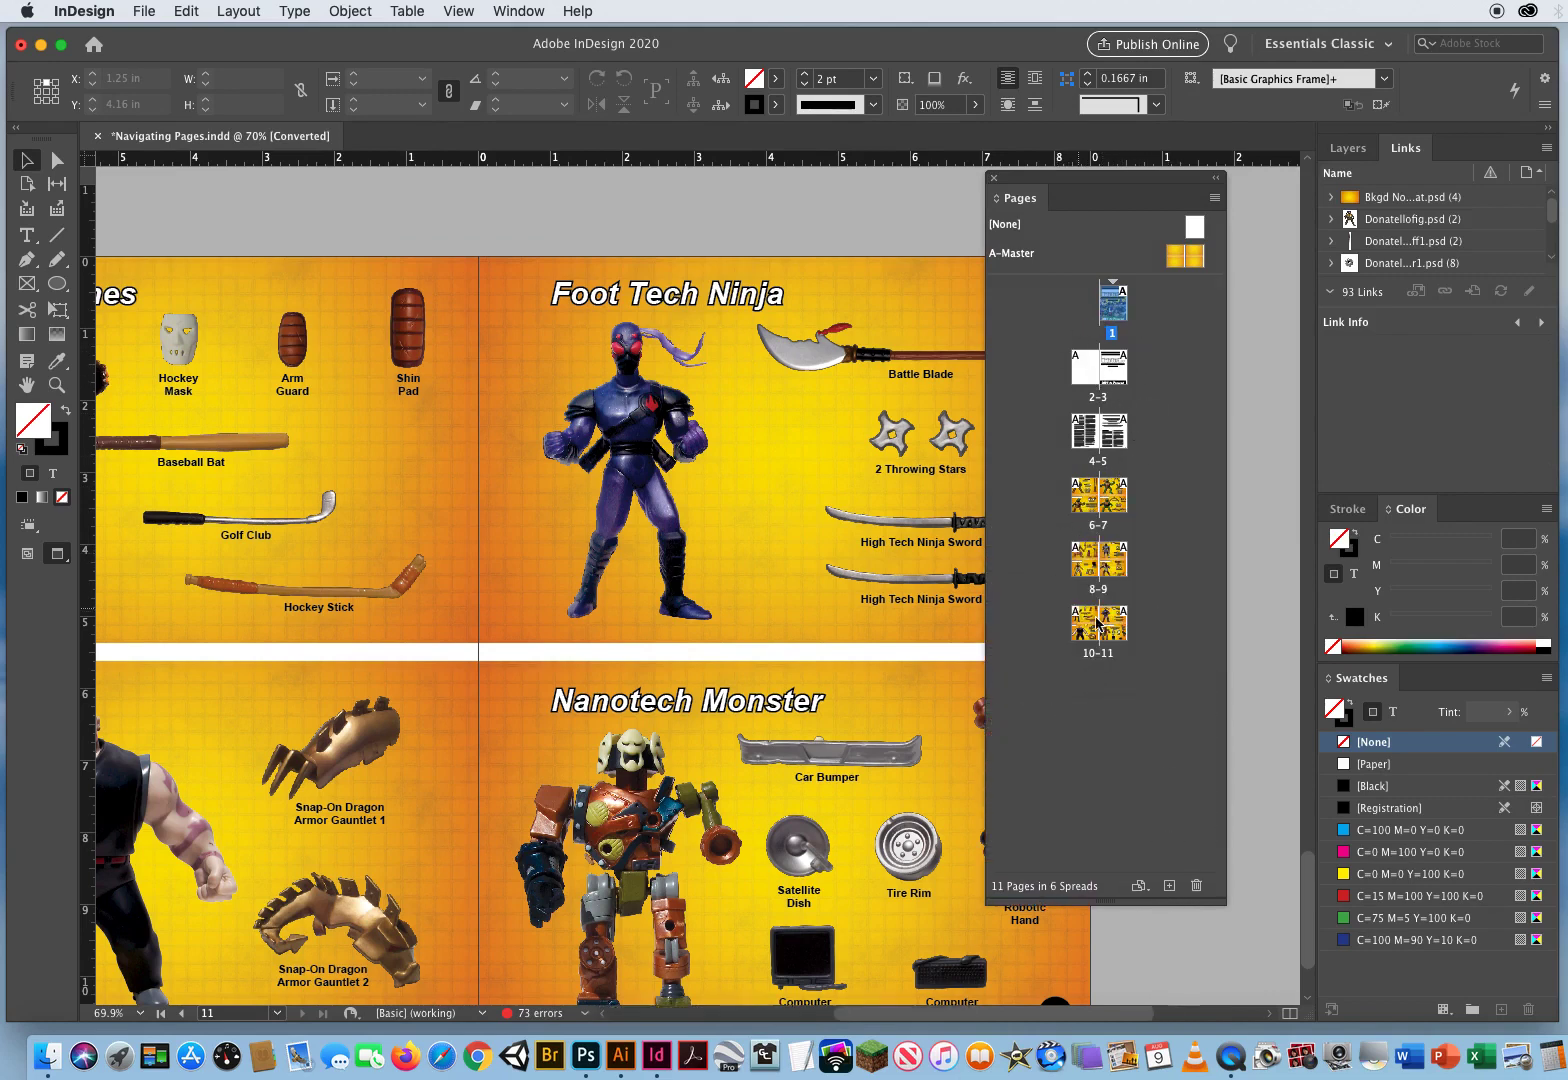
left_click_drag(1026, 181, 1081, 210)
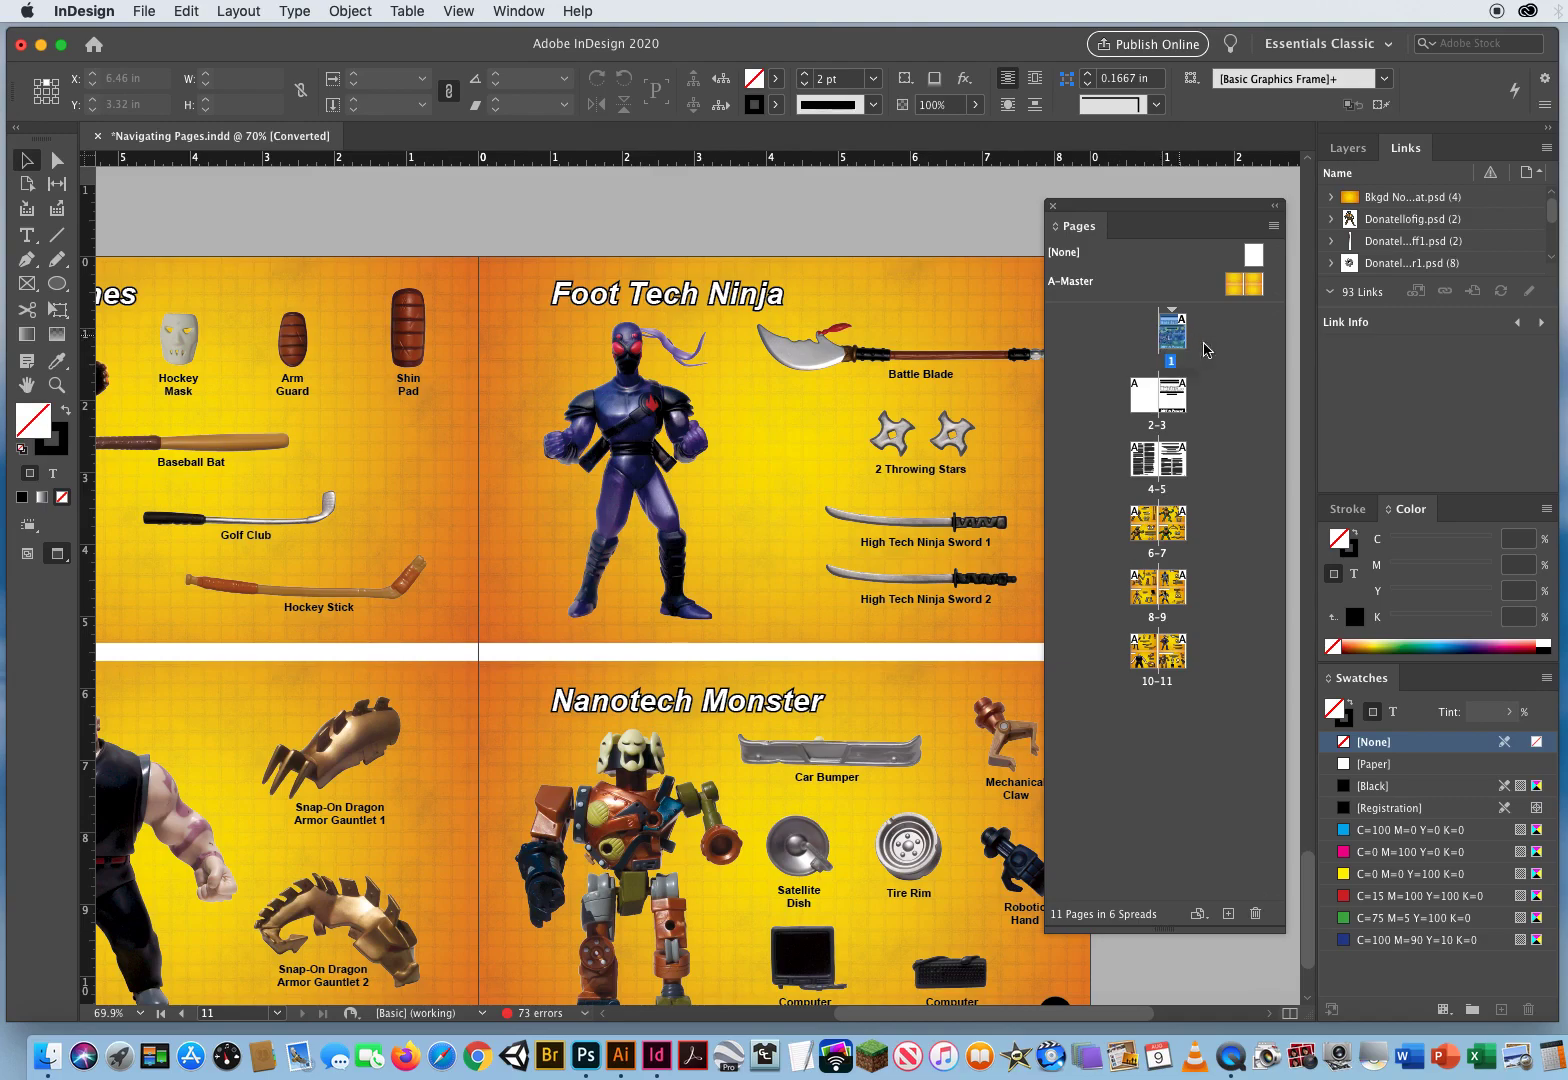
left_click_drag(1308, 903, 1248, 546)
Jump to the page 8 Splinter spread using its Pages panel thumbnail
scroll(1242, 385, "up", 10)
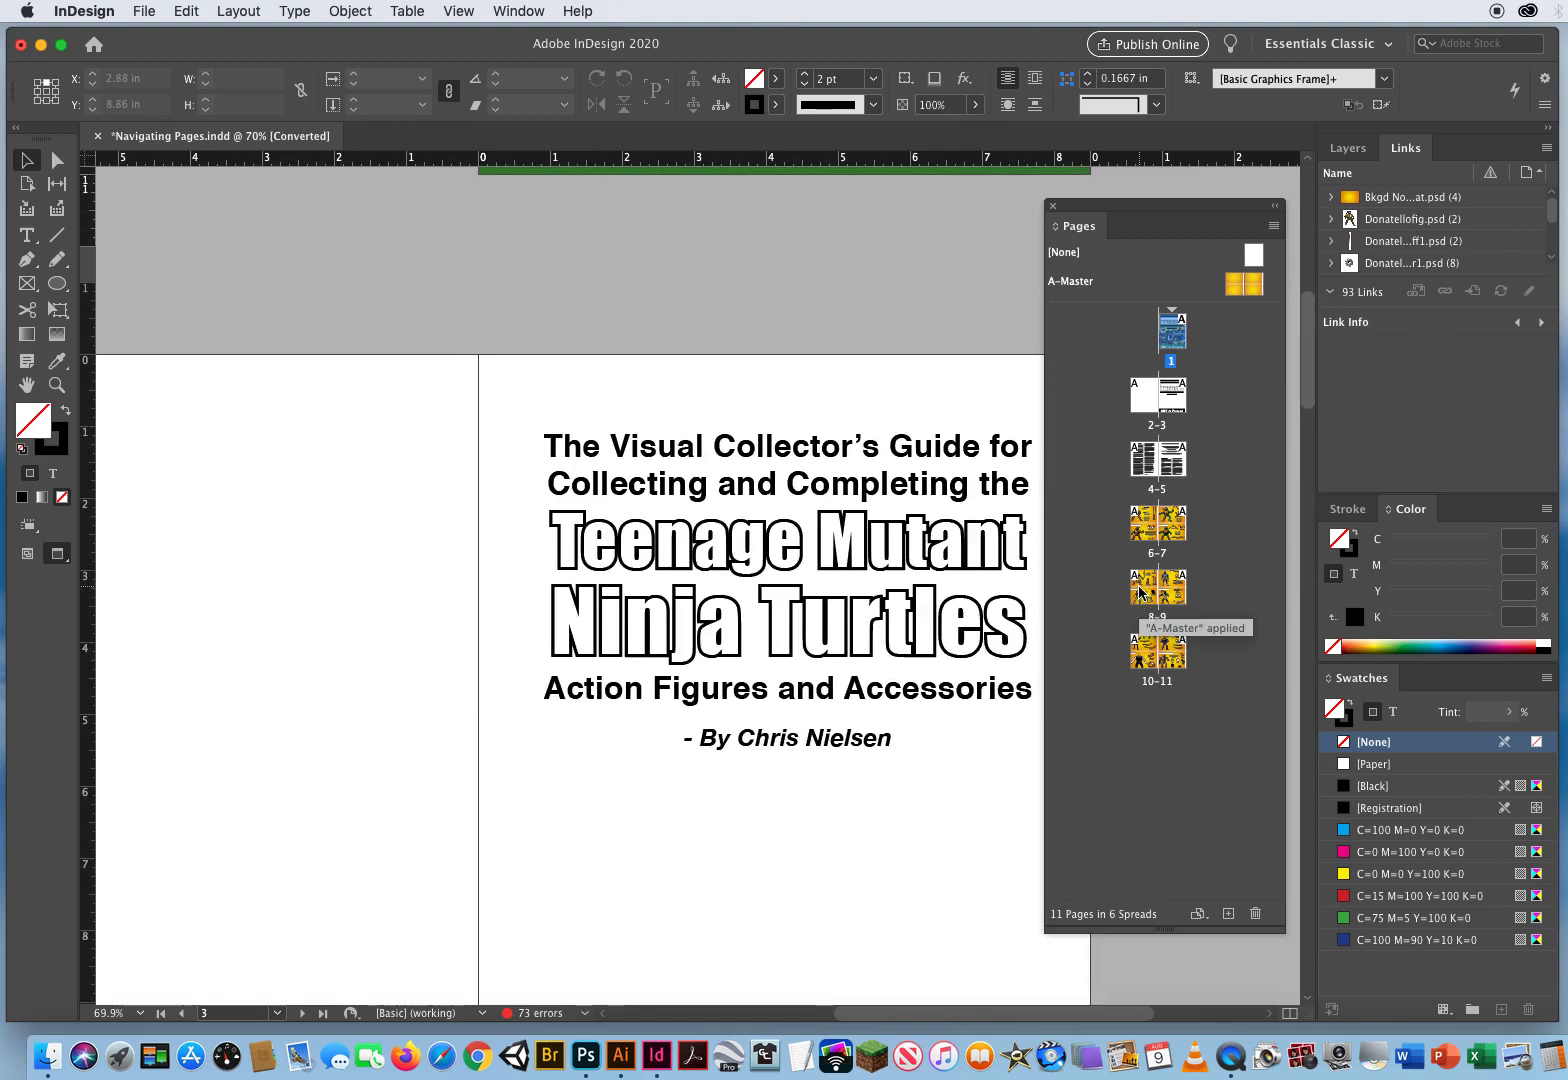
left_click(1139, 591)
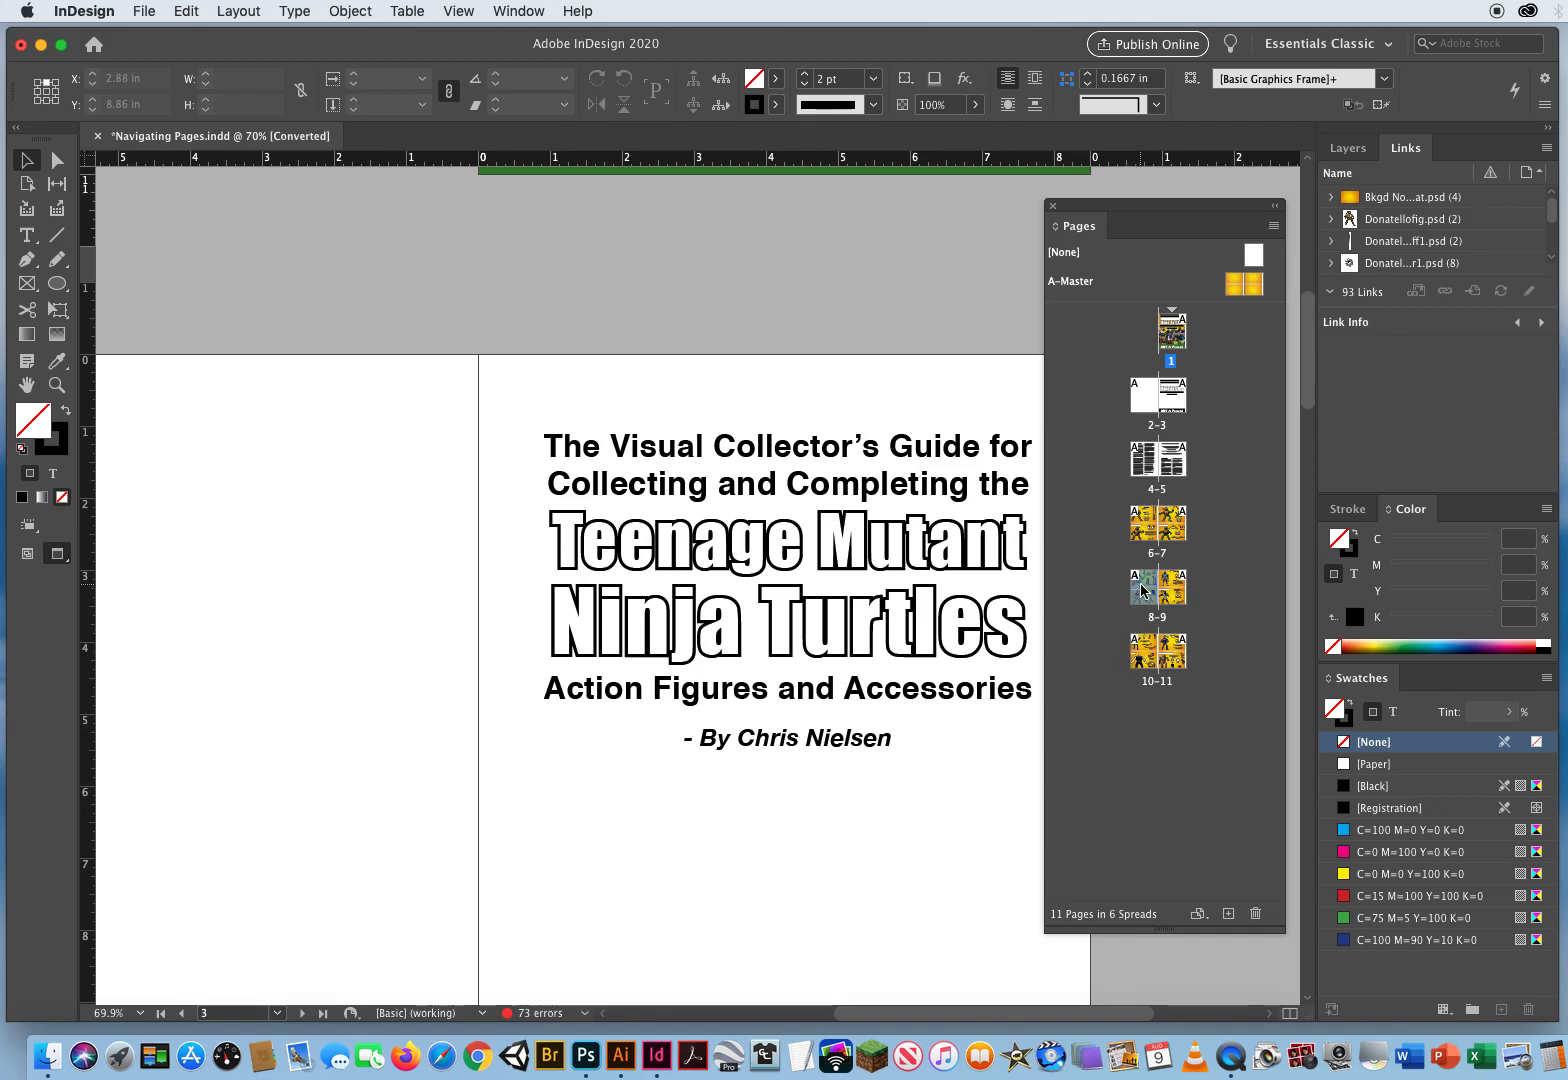
double_click(1143, 591)
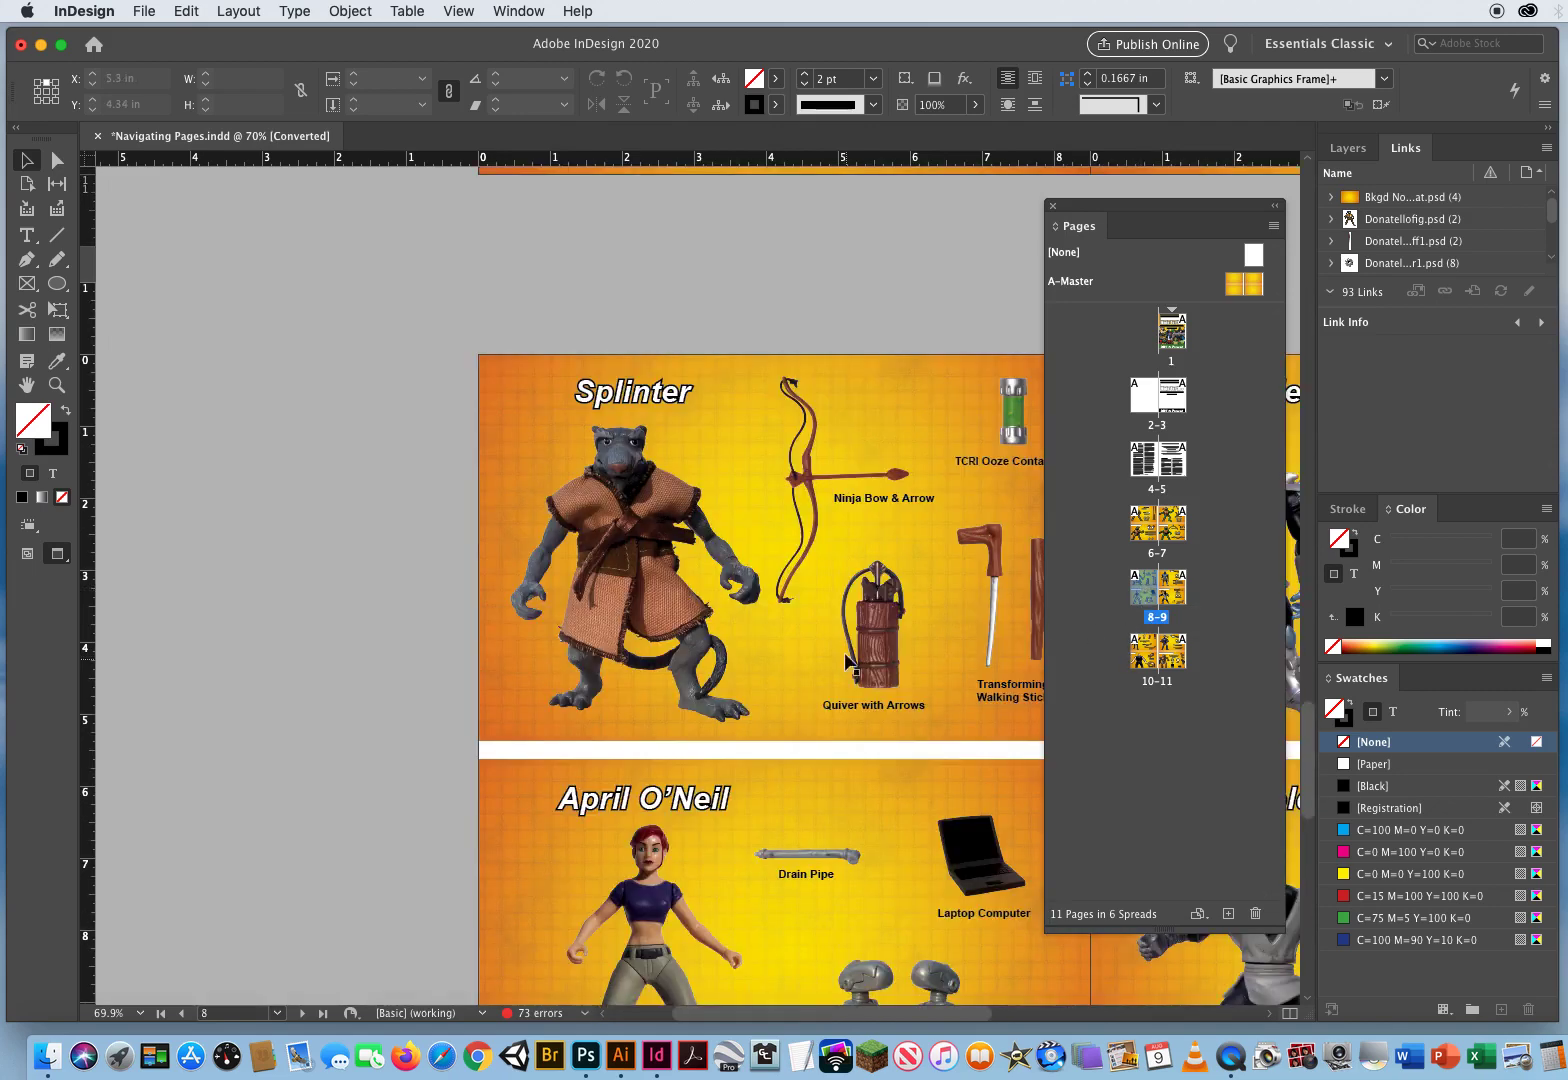
Pan the 8–9 spread, then jump to page 5 with Go to Page (Cmd+J)
left_click_drag(833, 676, 565, 506)
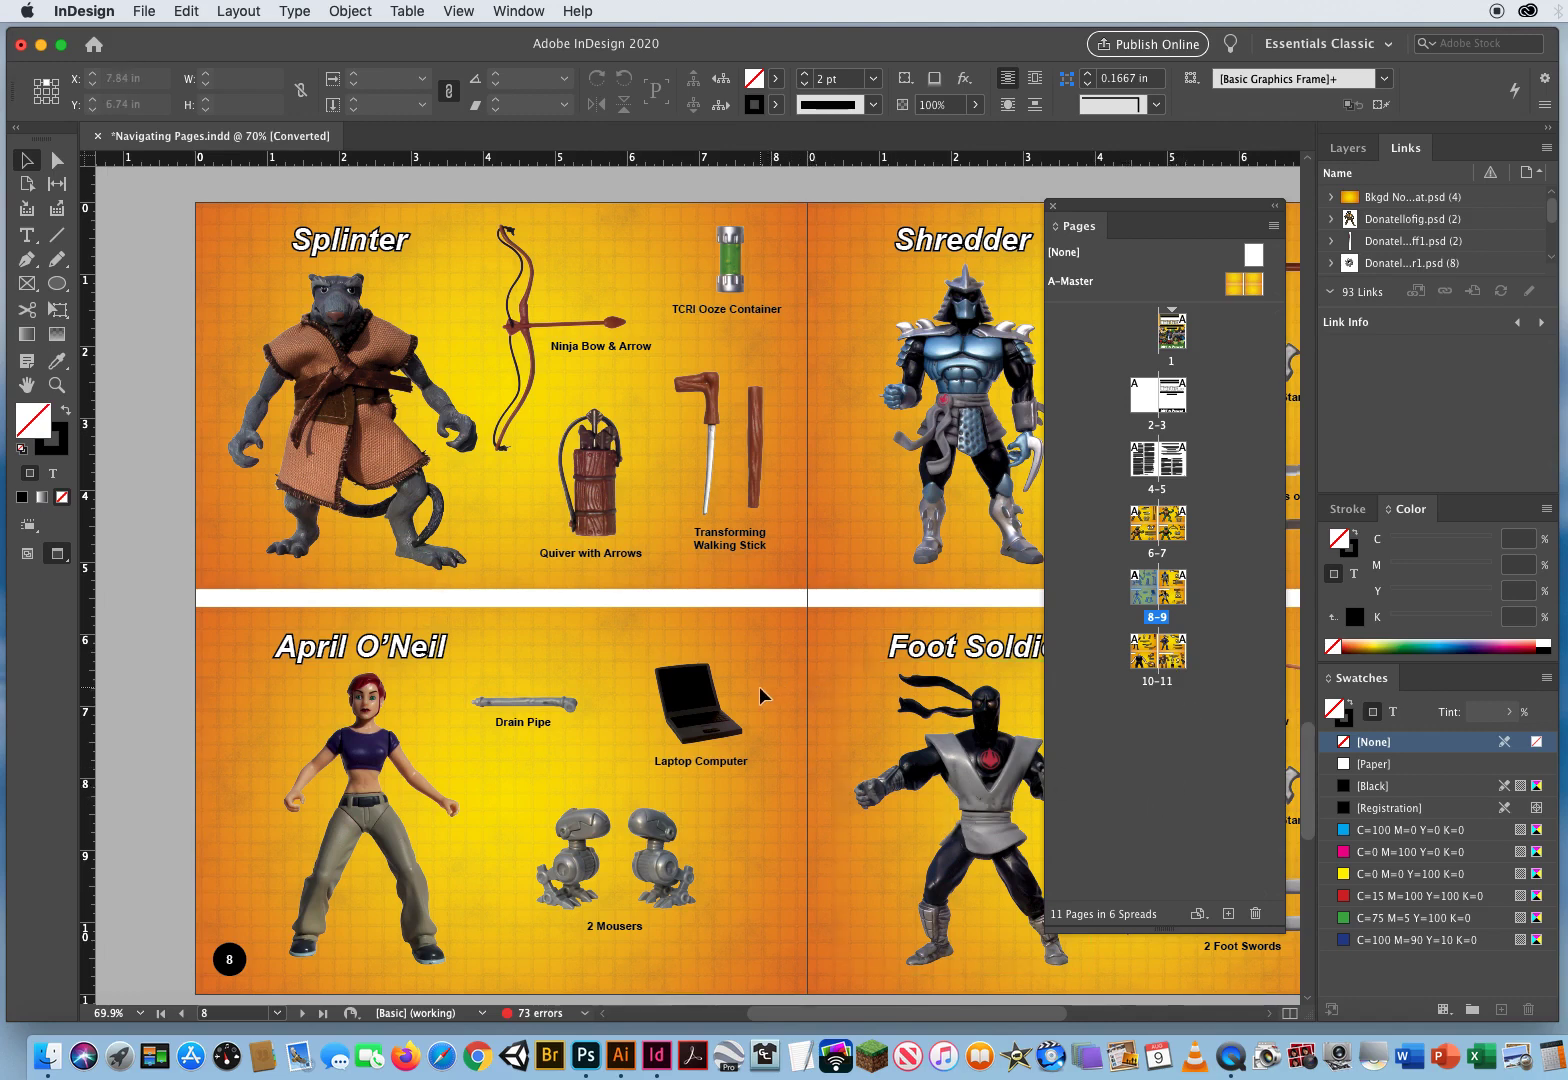
key("super+j")
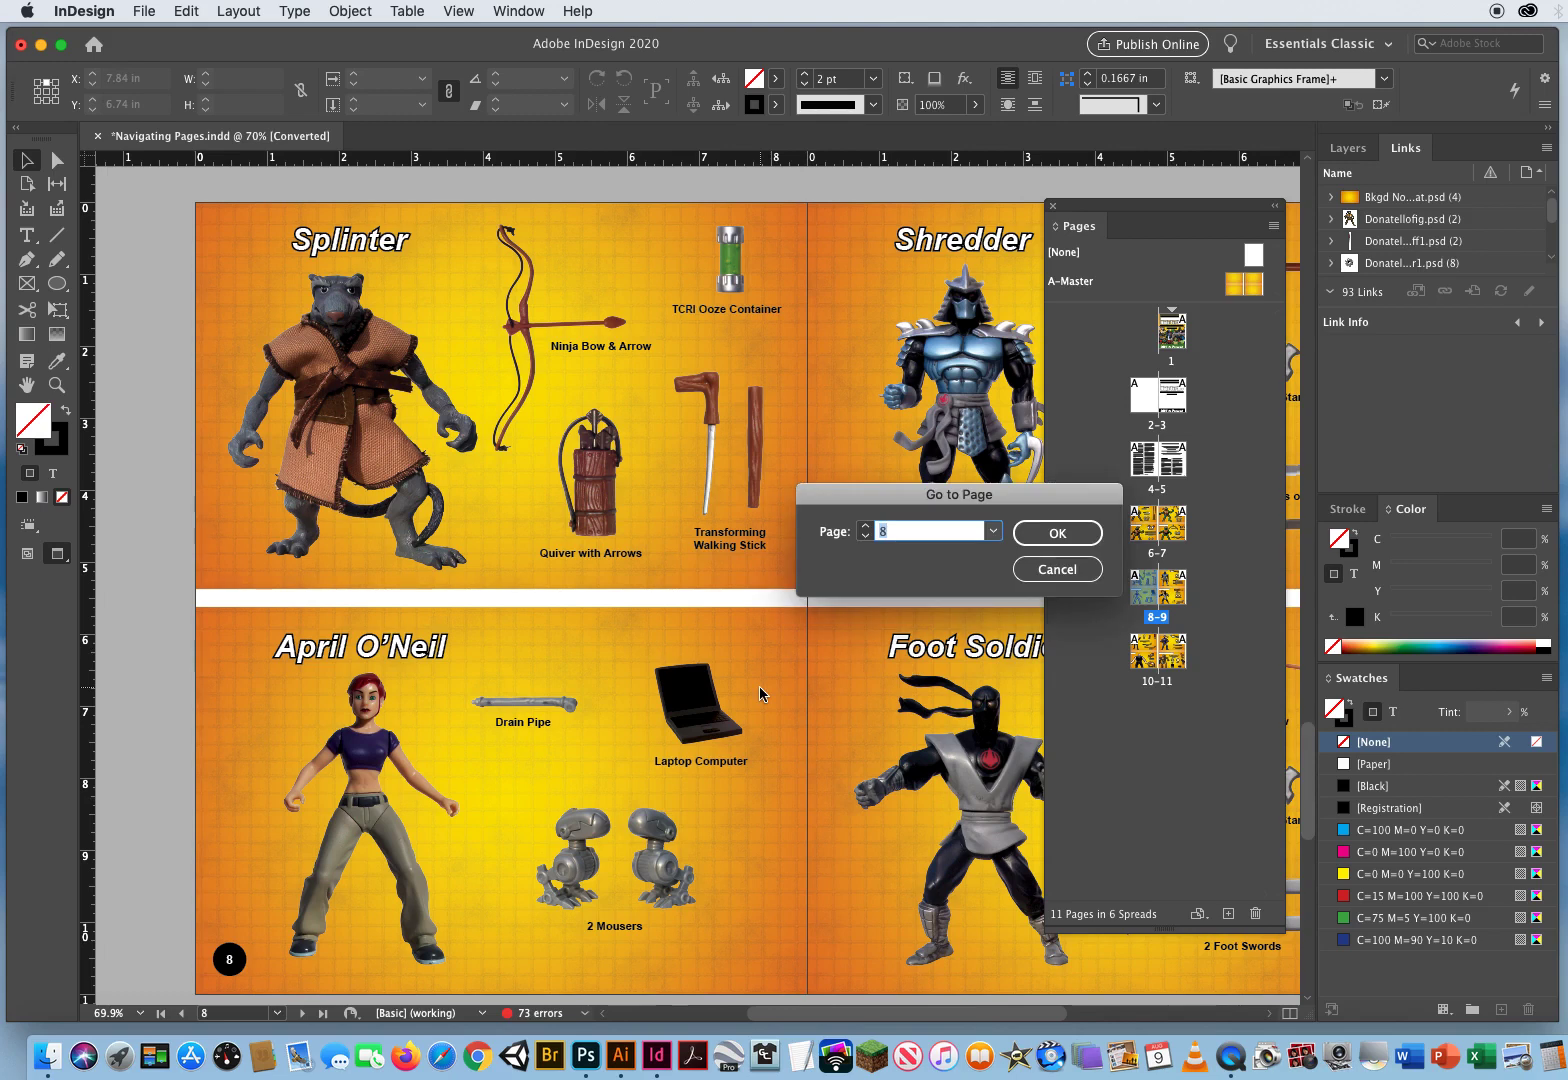
left_click_drag(876, 494, 439, 486)
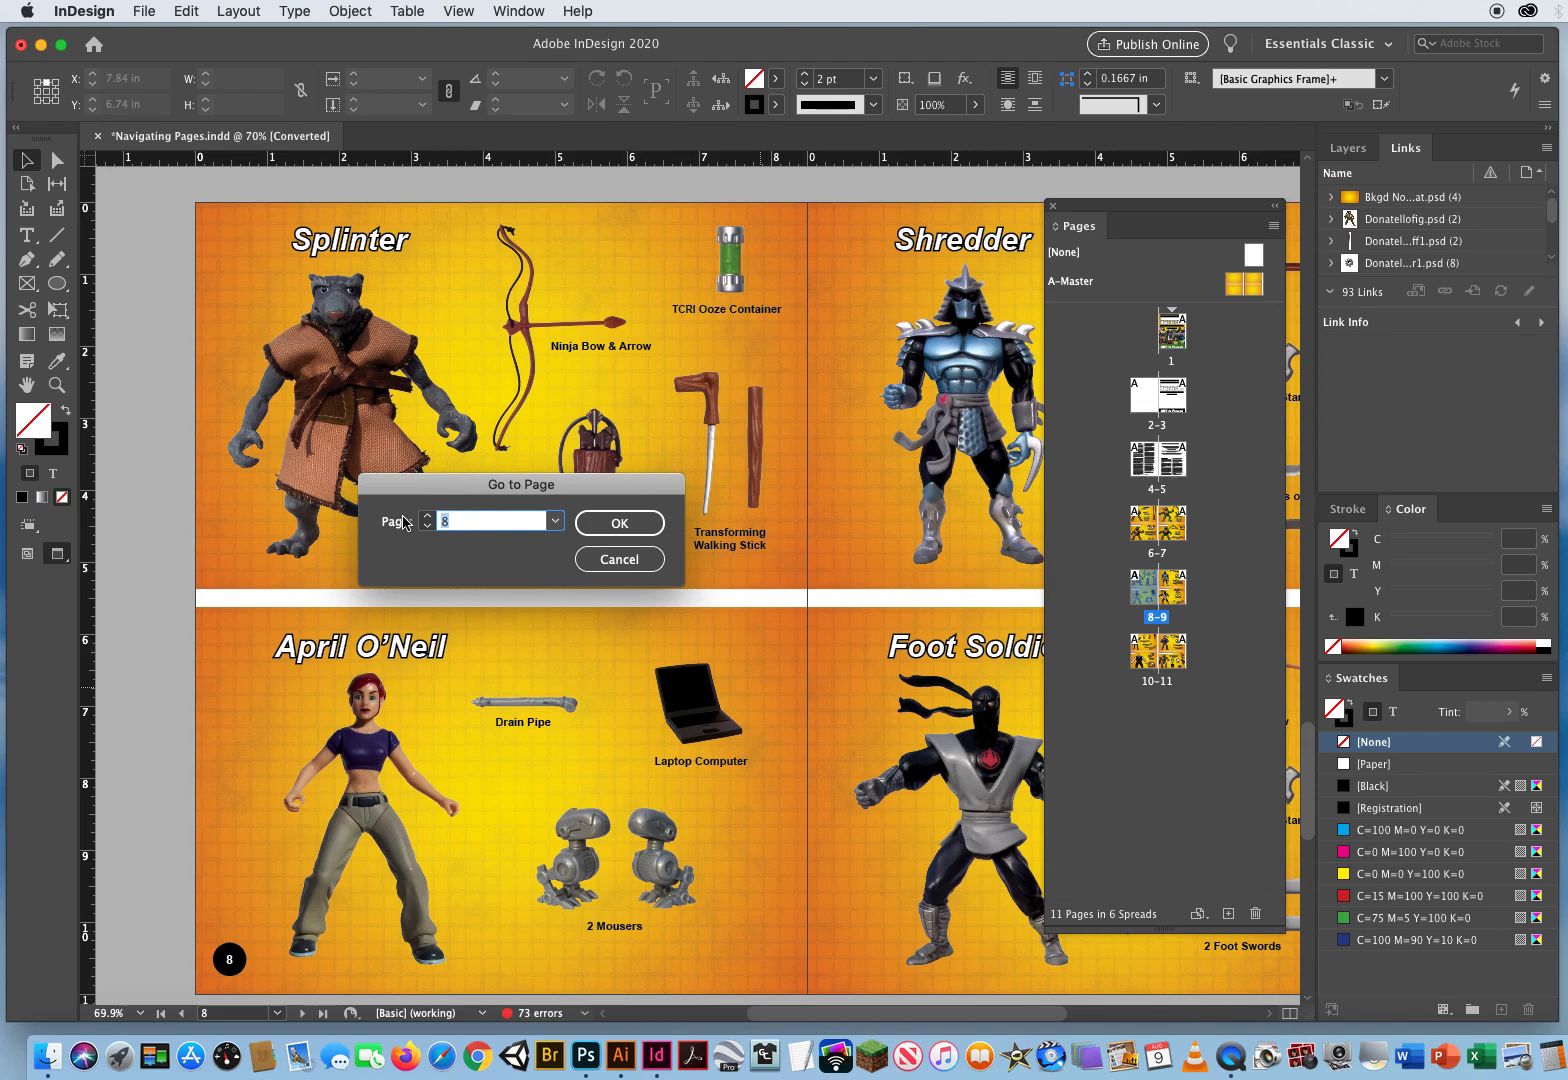
key("Return")
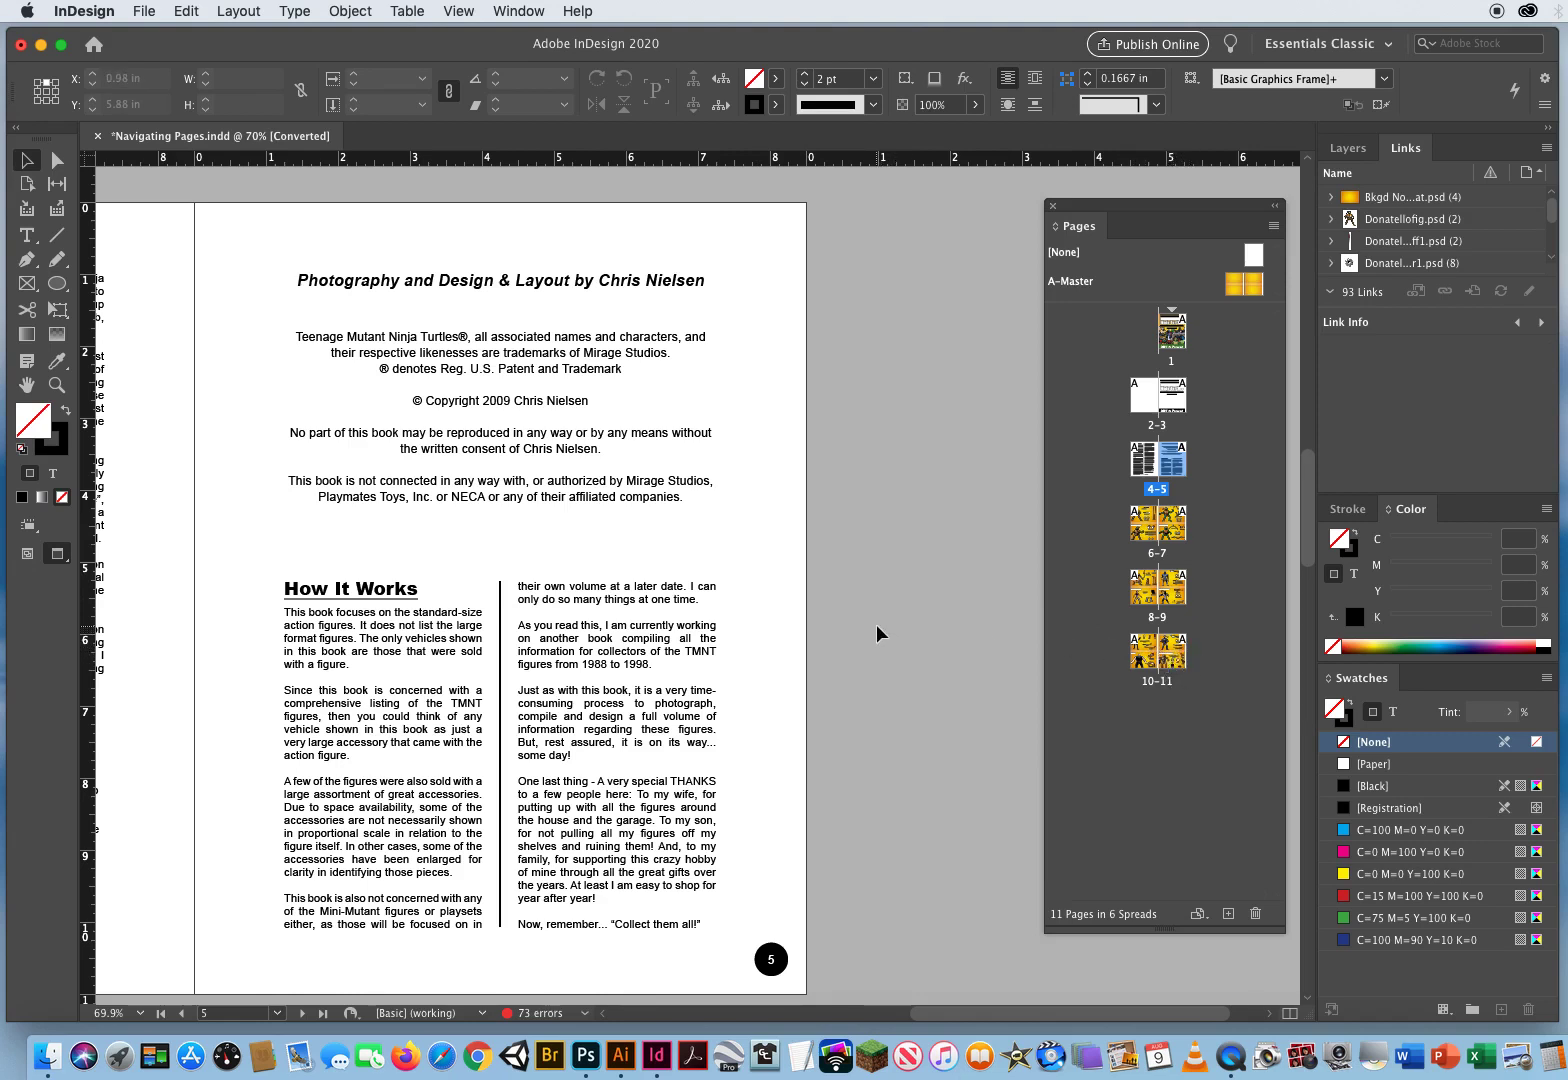
Jump to page 11 with Go to Page and pan to show the left page
key("super+j")
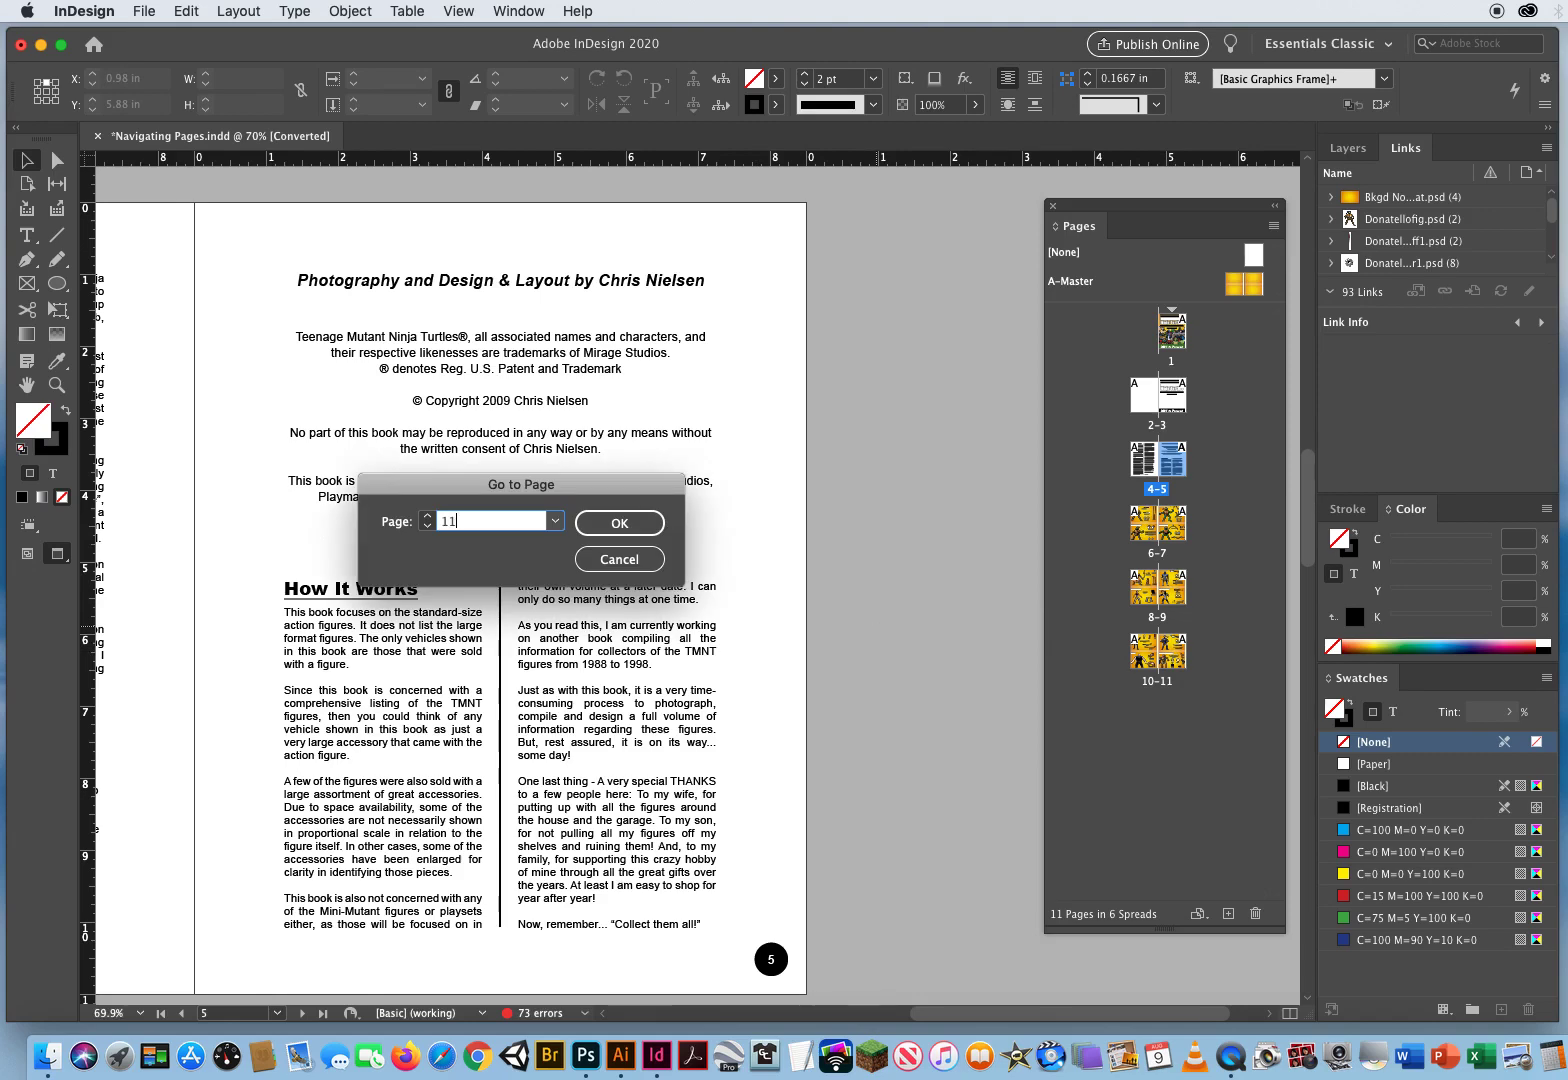
left_click(652, 528)
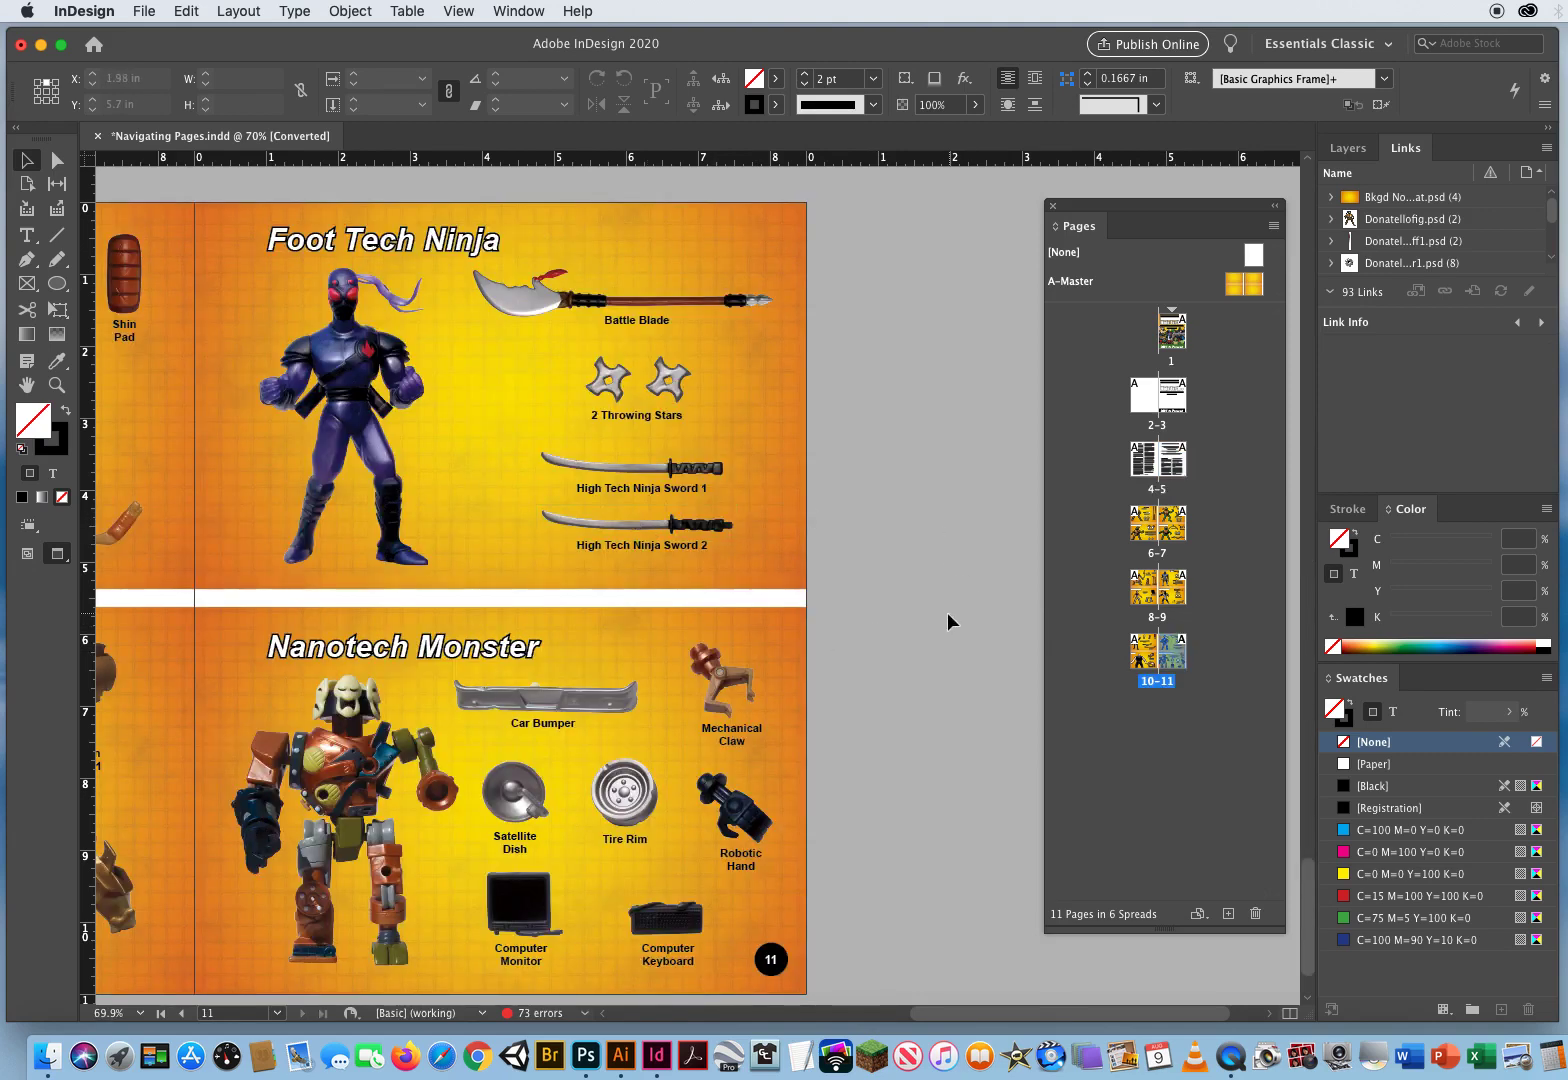
left_click_drag(669, 739, 865, 734)
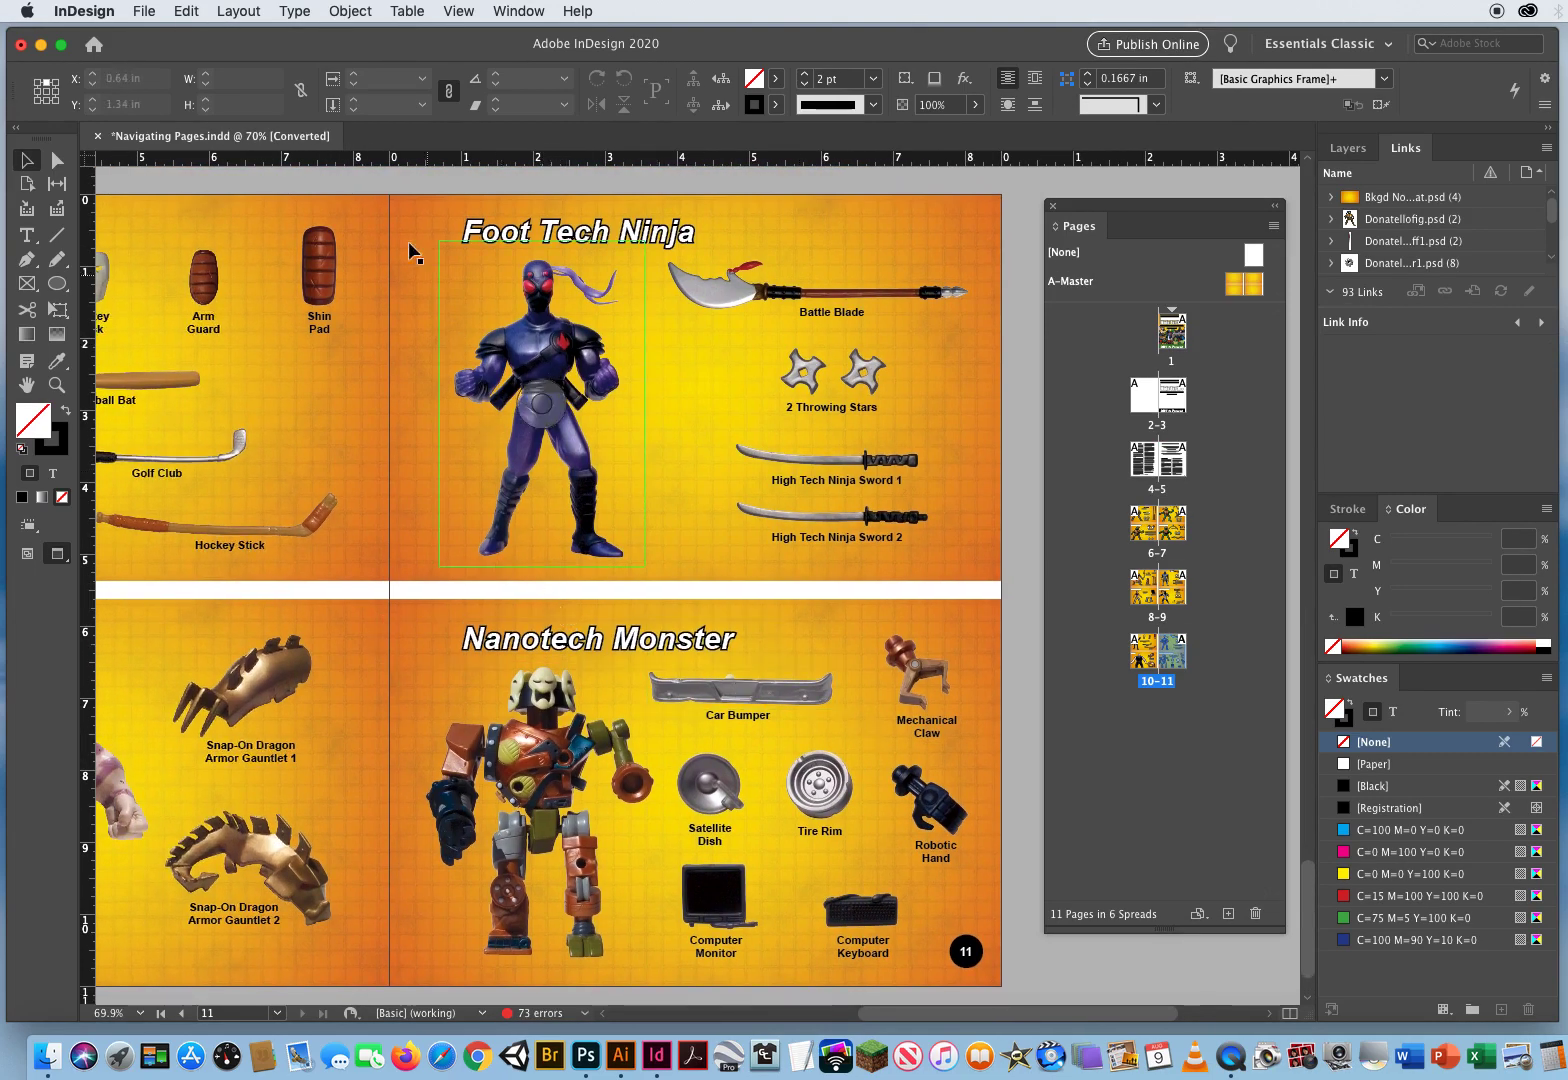
Use Layout > Previous Page to reach page 10, then Previous Spread for pages 8–9
left_click(242, 11)
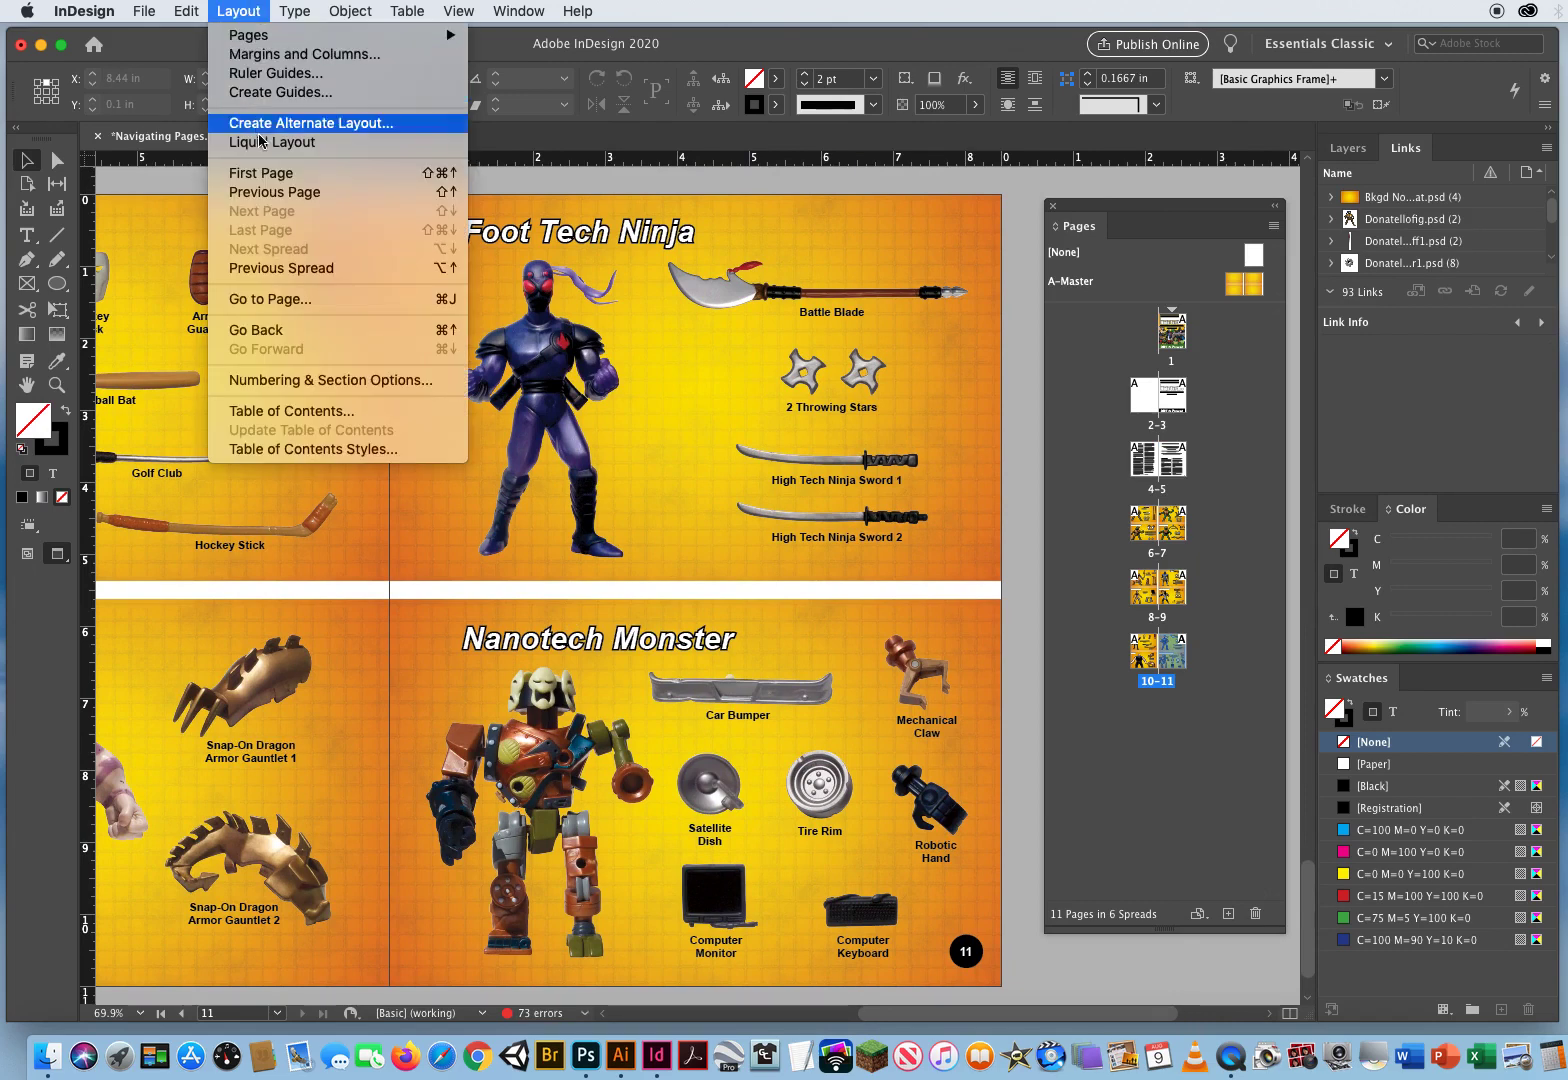
left_click(267, 196)
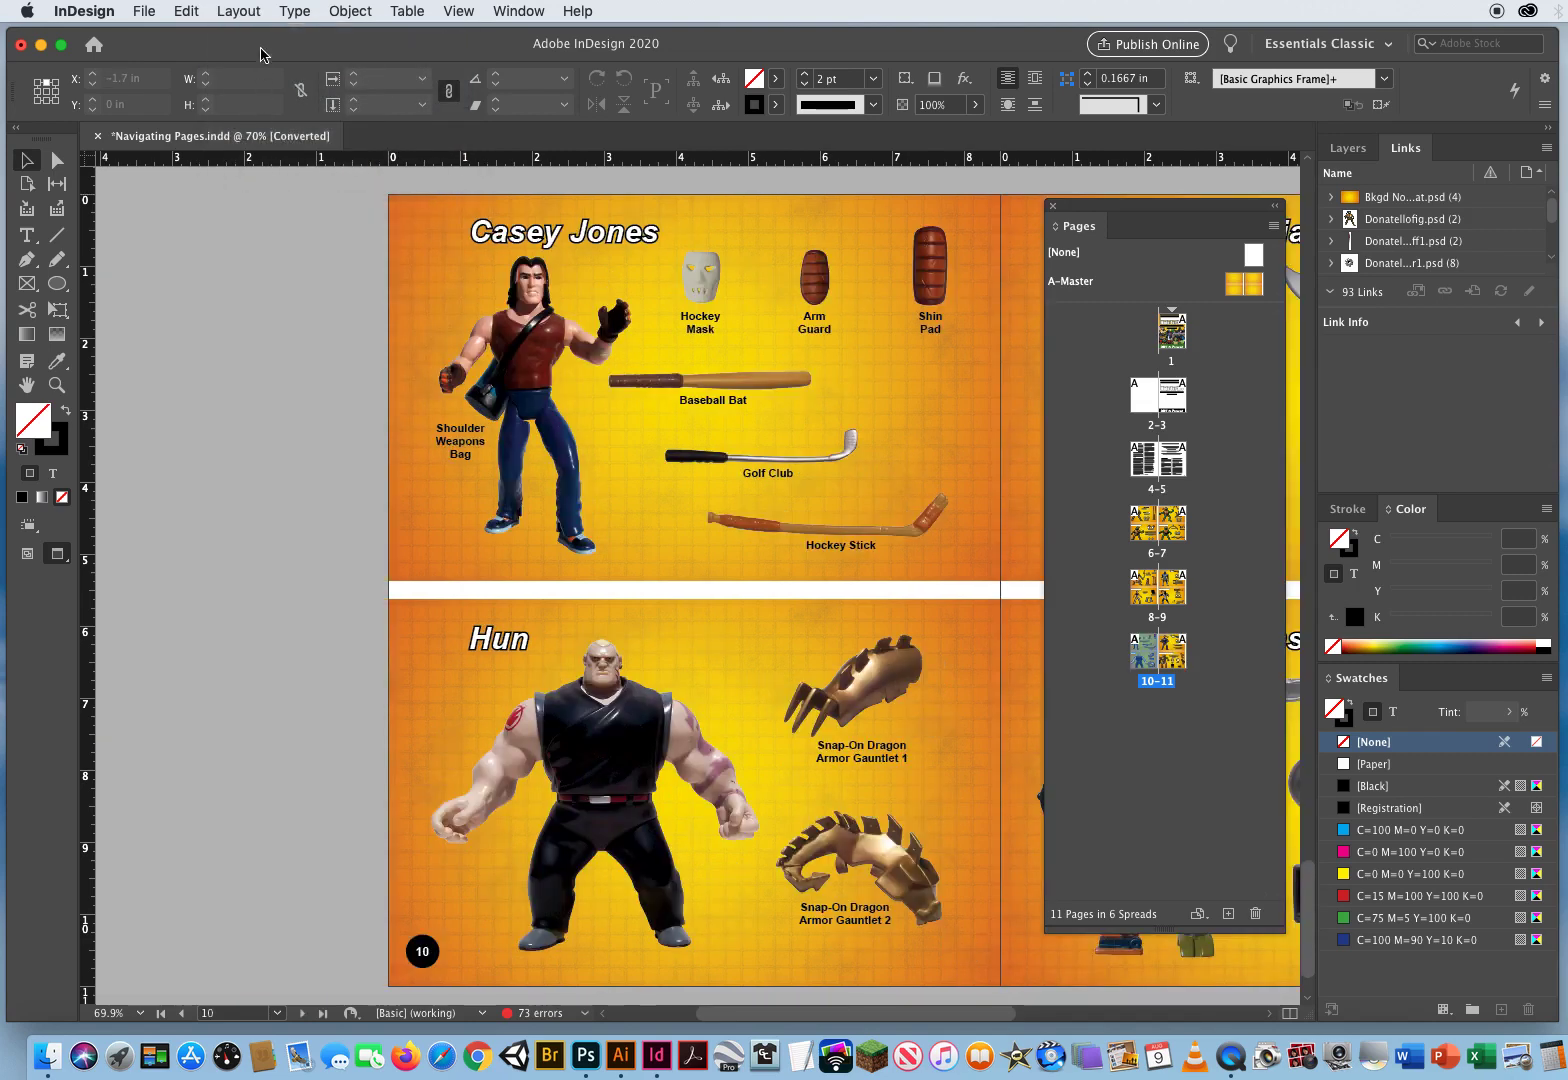
left_click(239, 12)
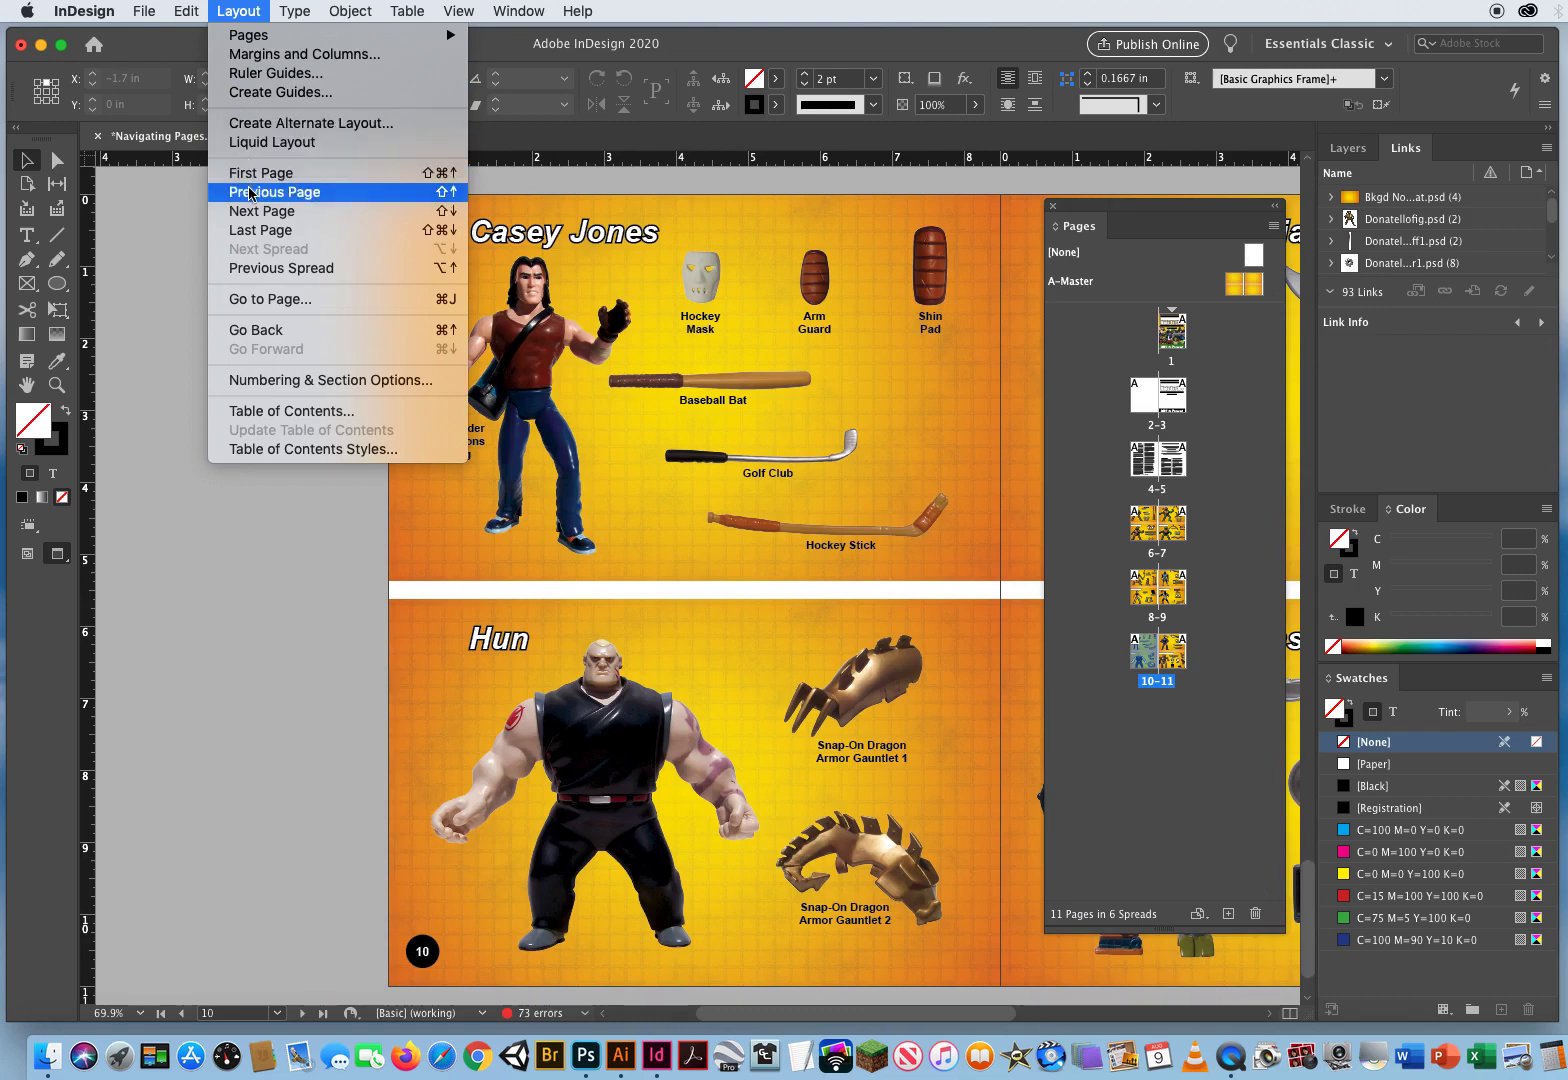
left_click(249, 268)
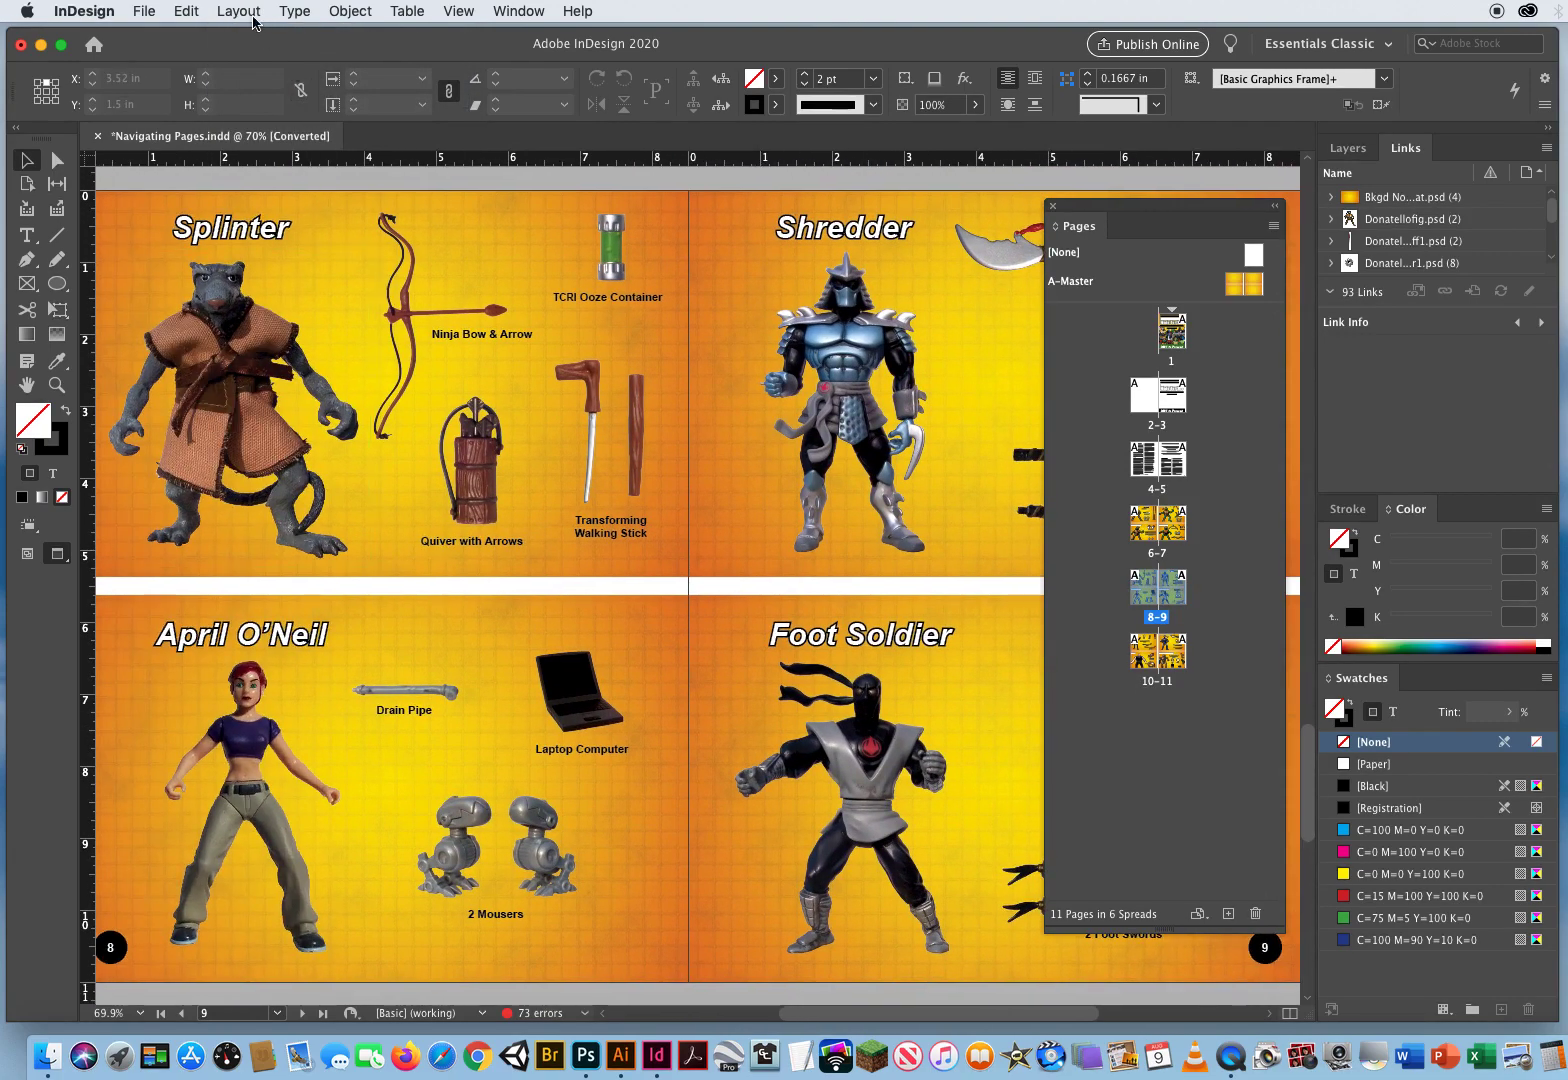
Browse the Layout menu and its Pages submenu without choosing any command
left_click(239, 11)
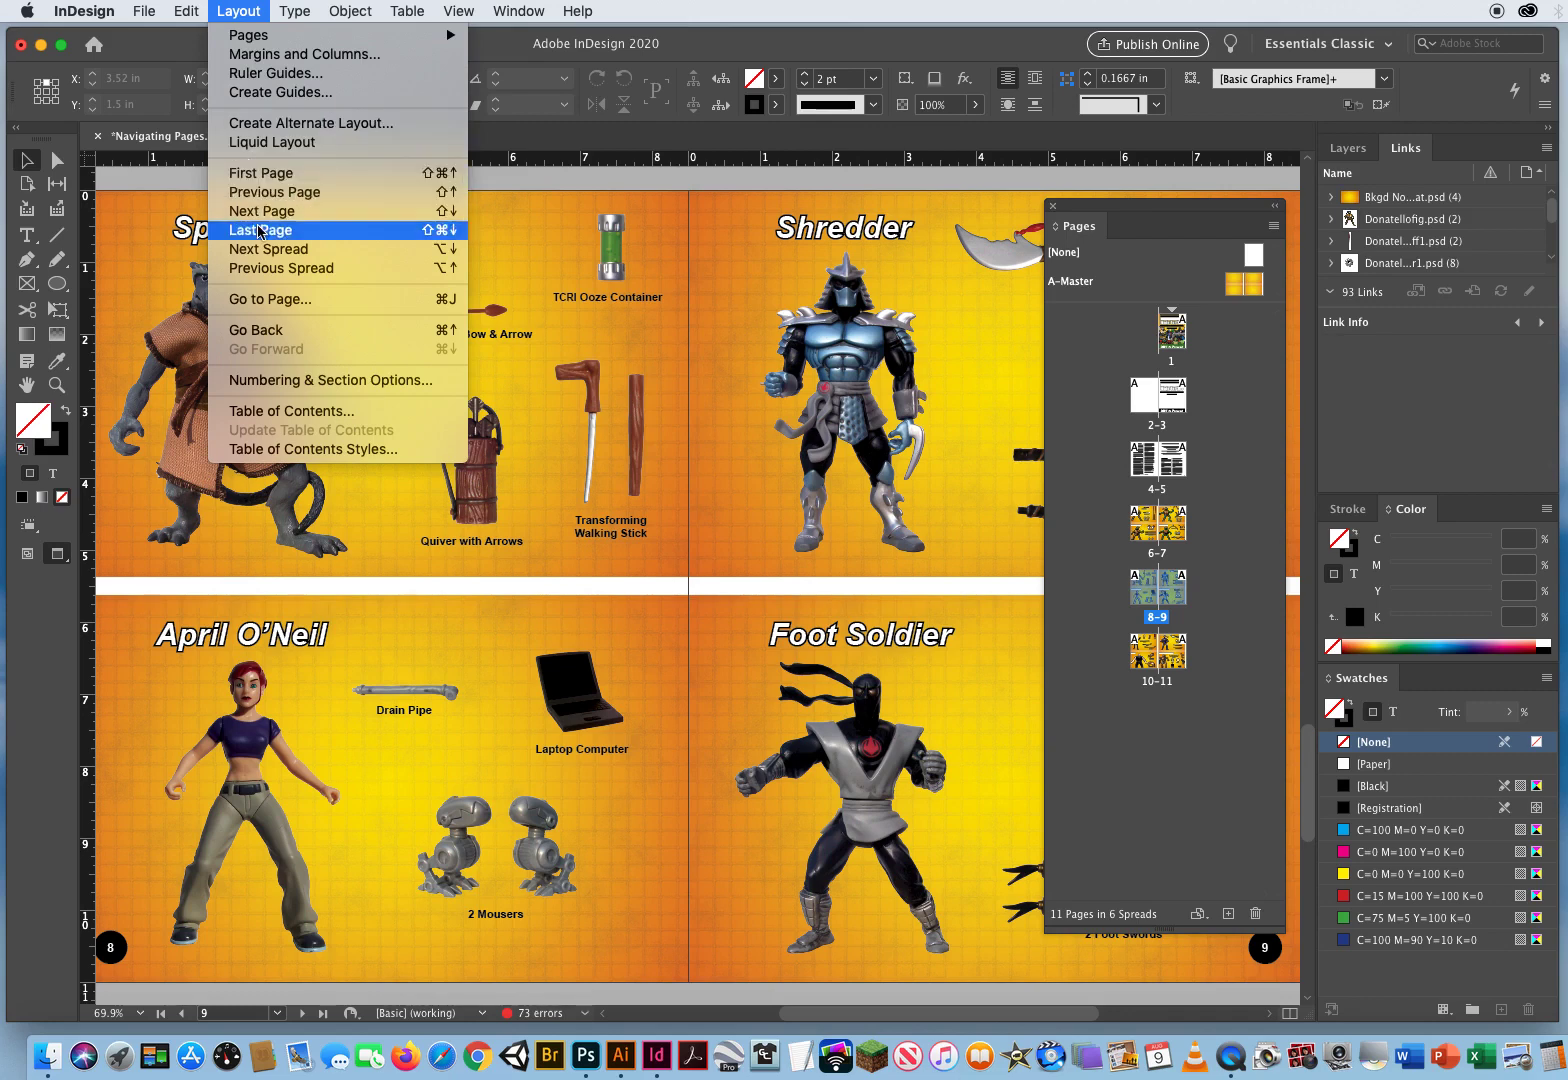
left_click(626, 185)
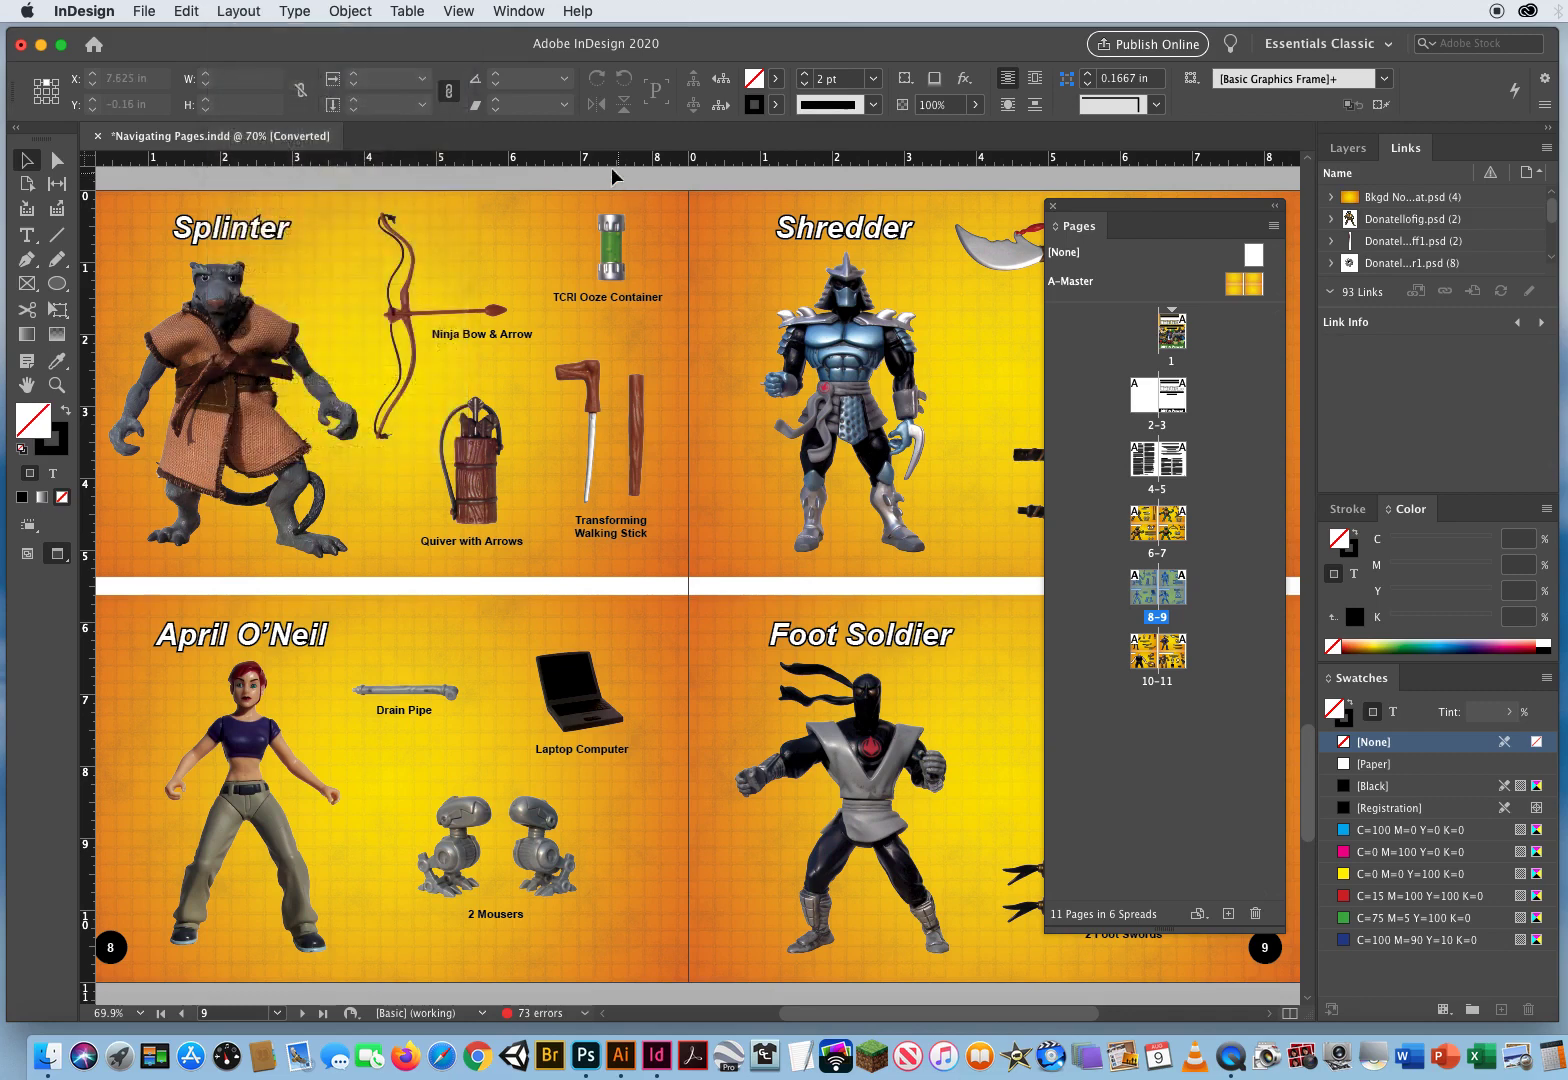
left_click(232, 12)
mouse_move(255, 36)
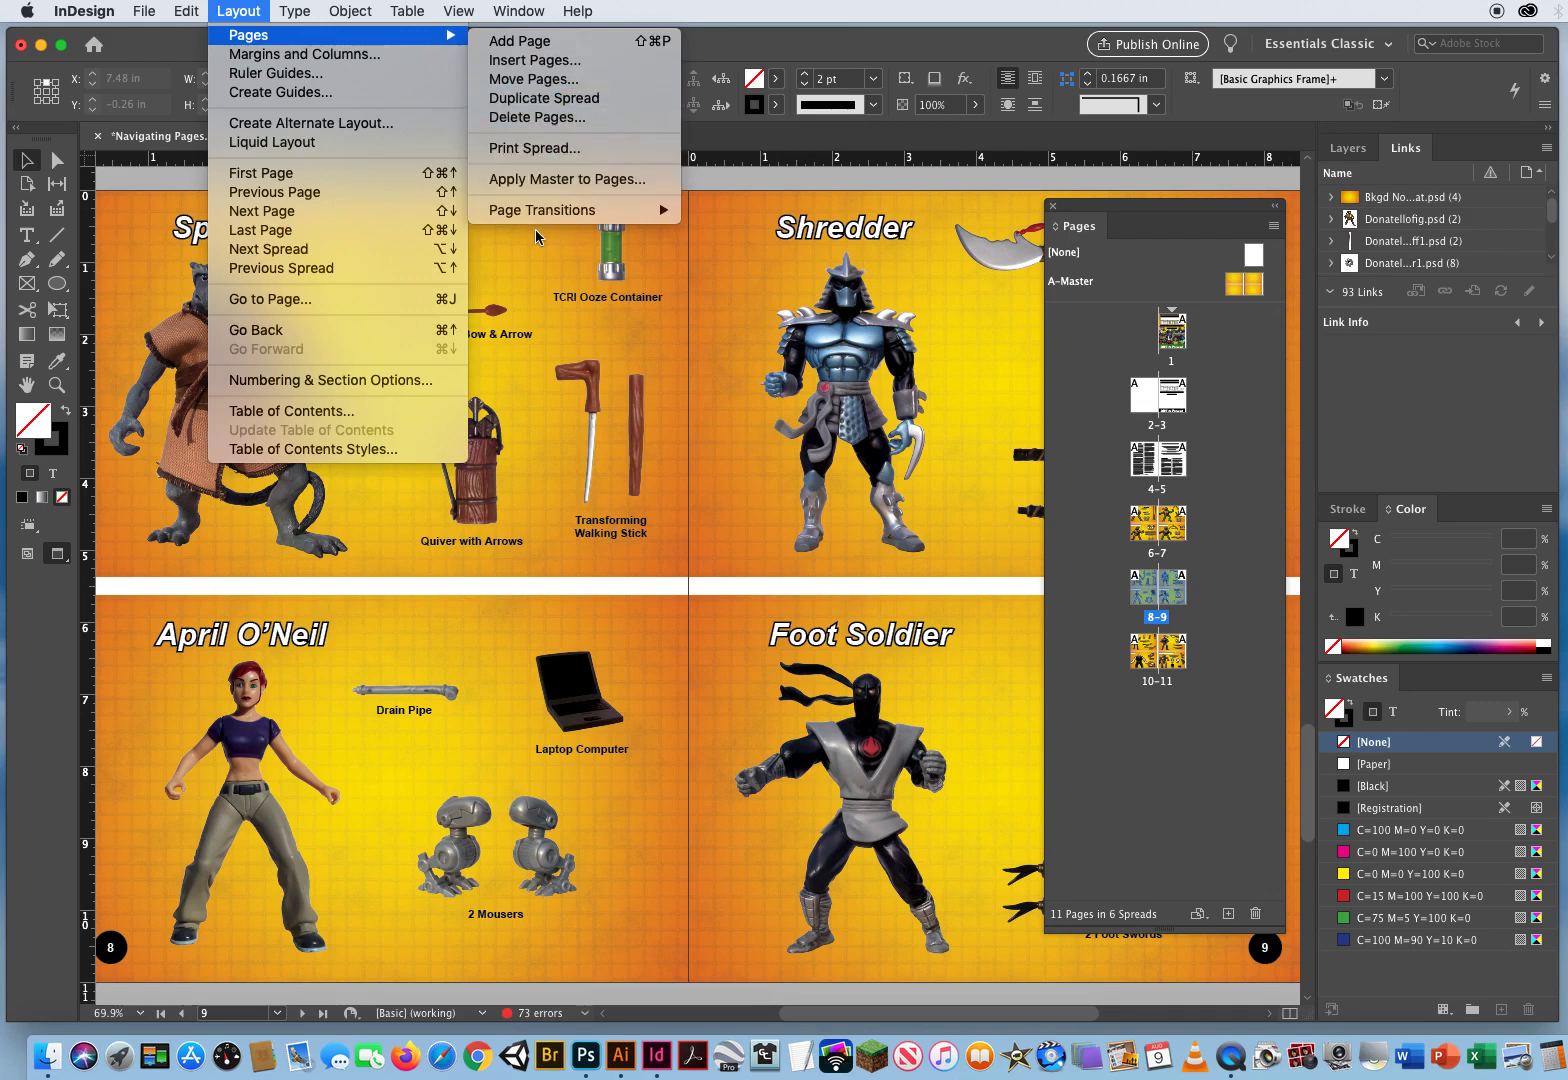
mouse_move(545, 218)
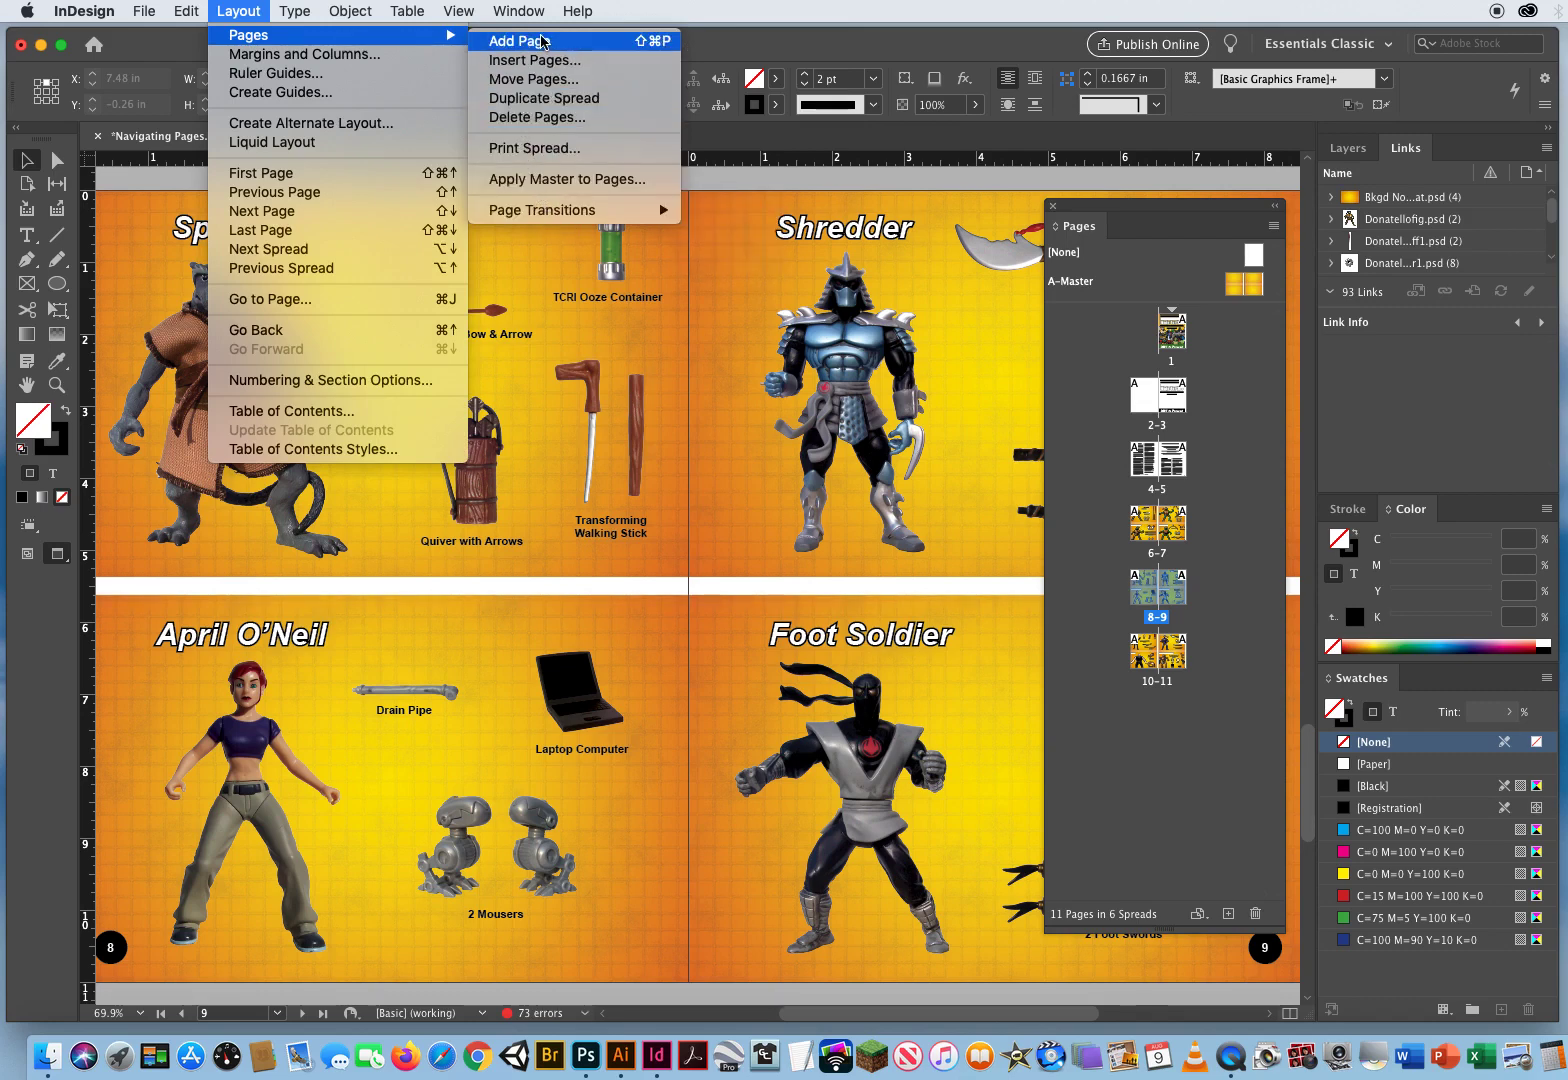
left_click(762, 185)
left_click(239, 11)
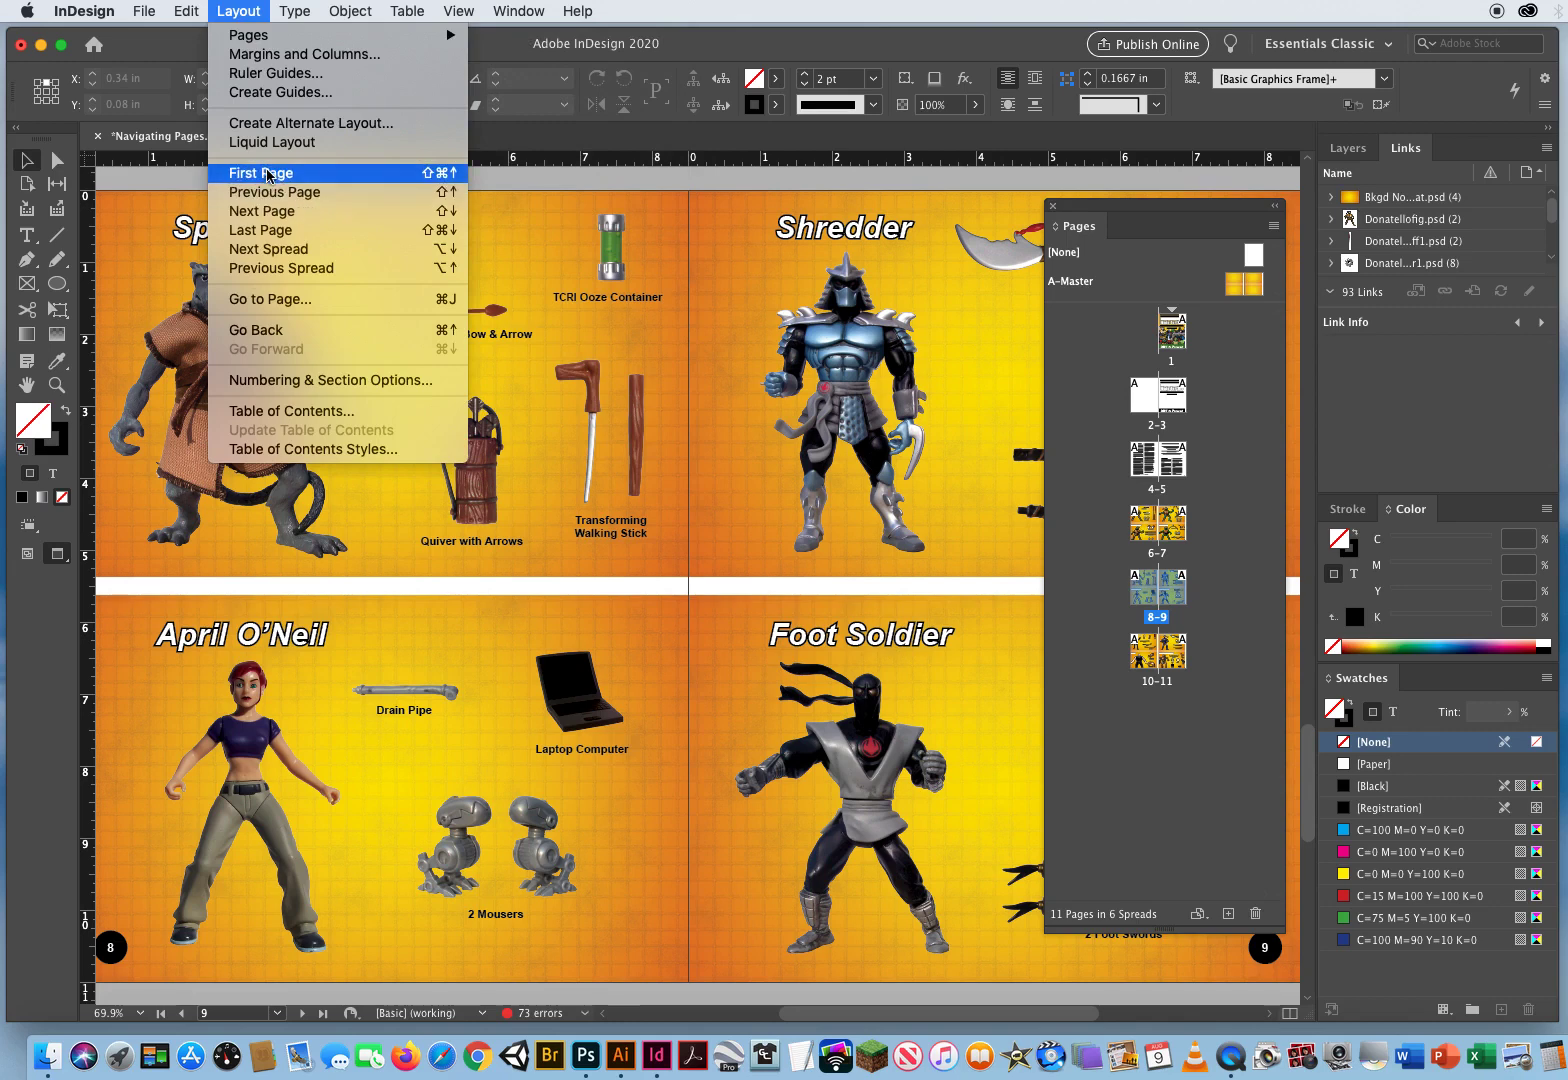
left_click(518, 178)
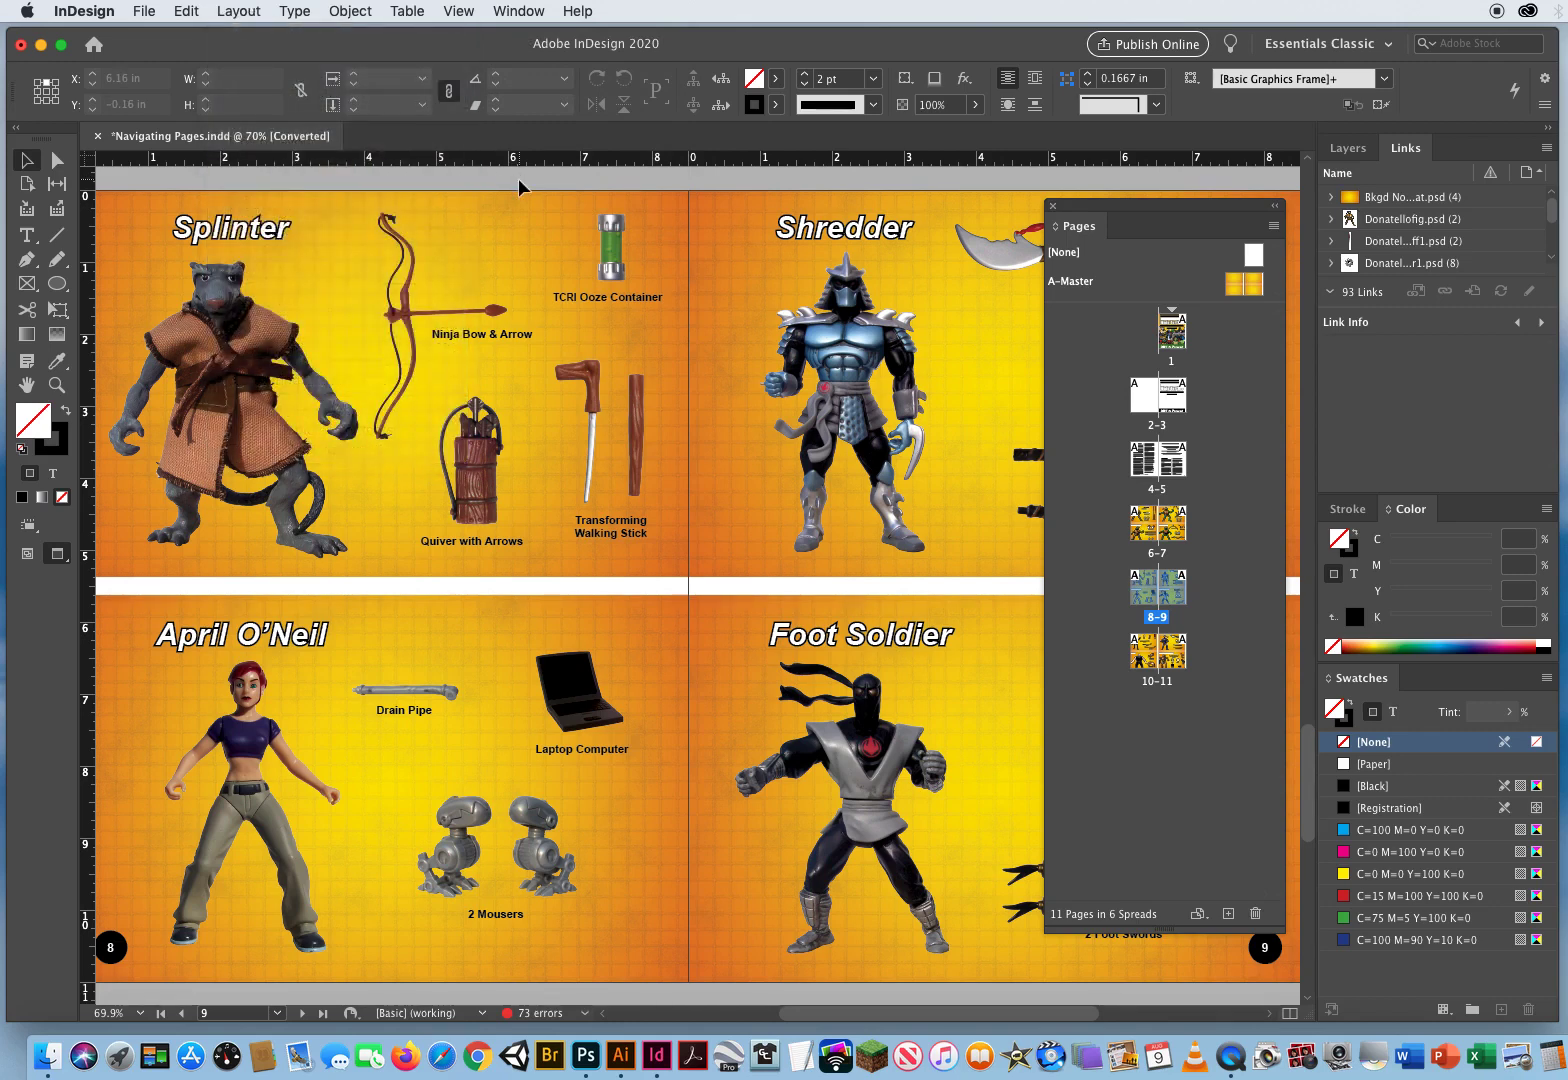
Use Go to Page (Cmd+J) to jump to page 2, then enter 7 for Michelangelo and Raphael
key("super+j")
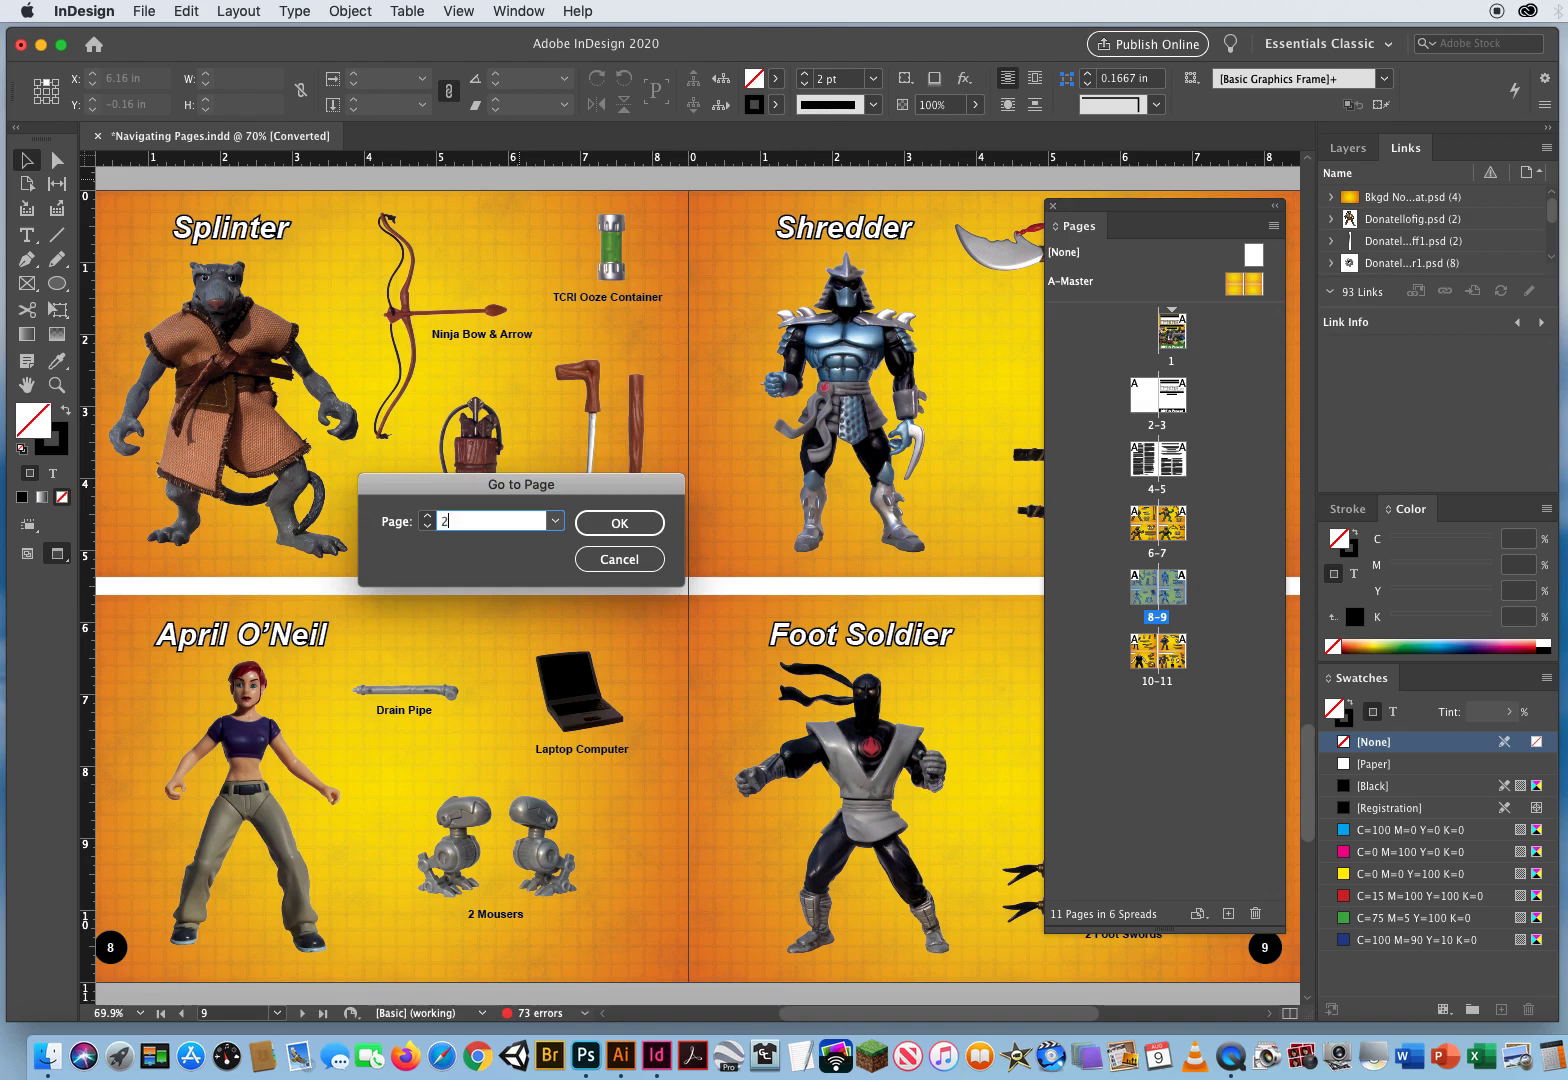
key("Return")
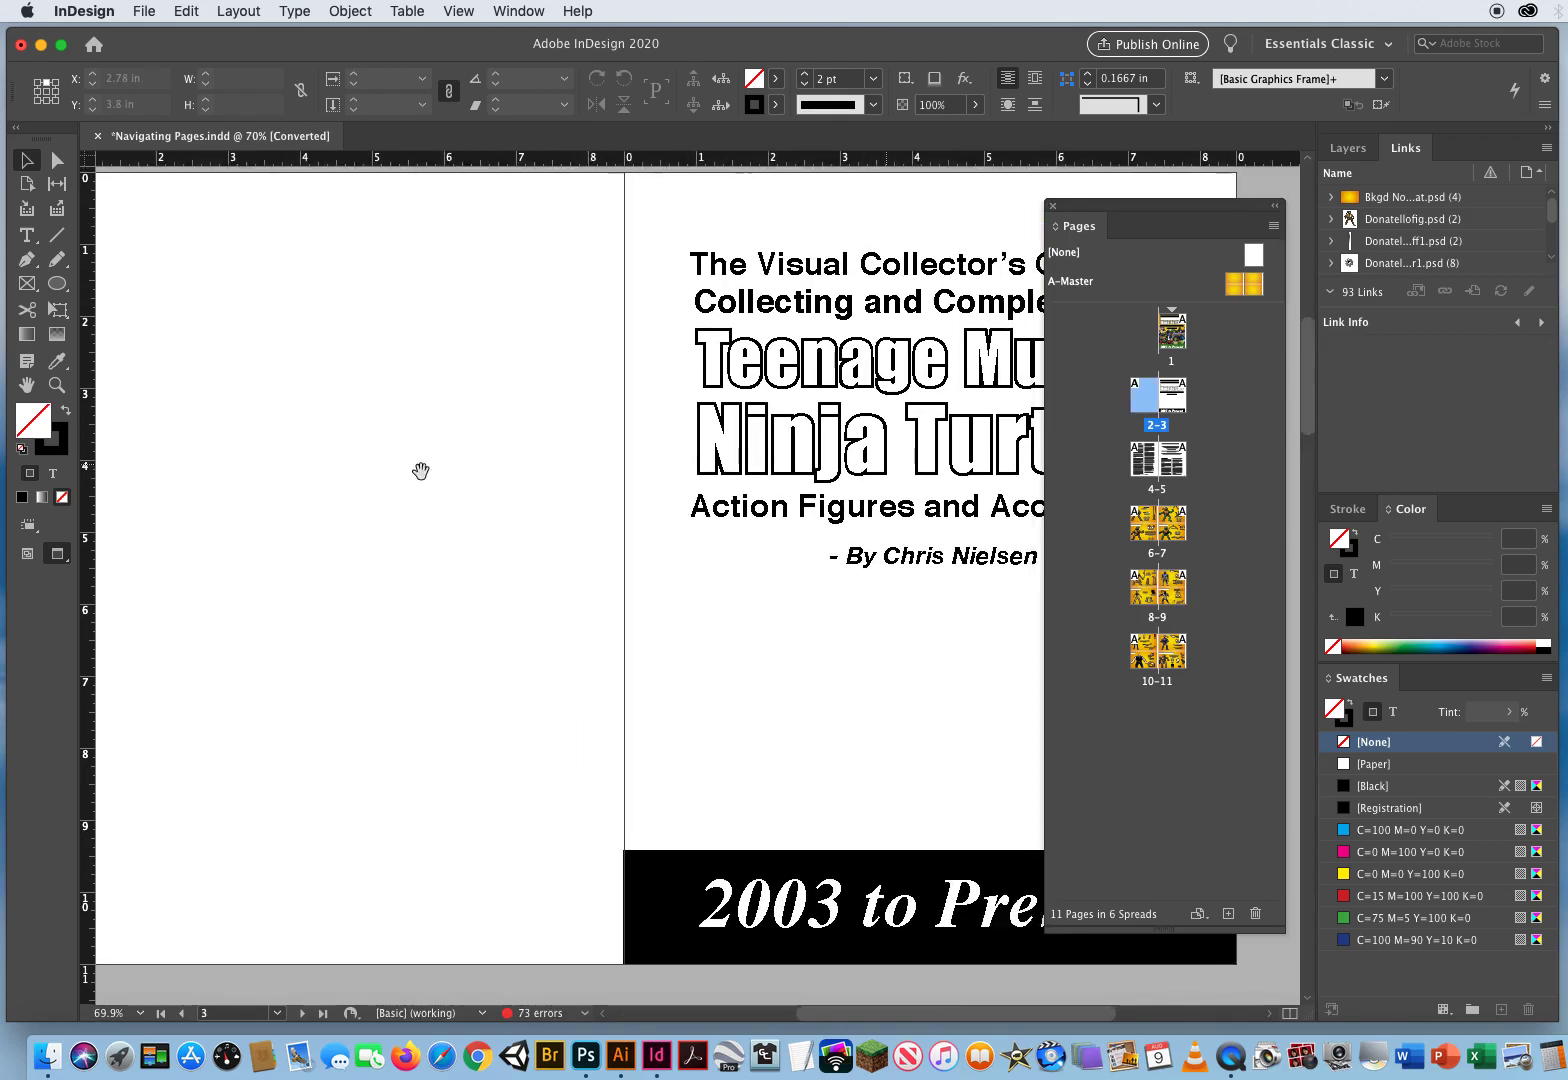
key("super+j")
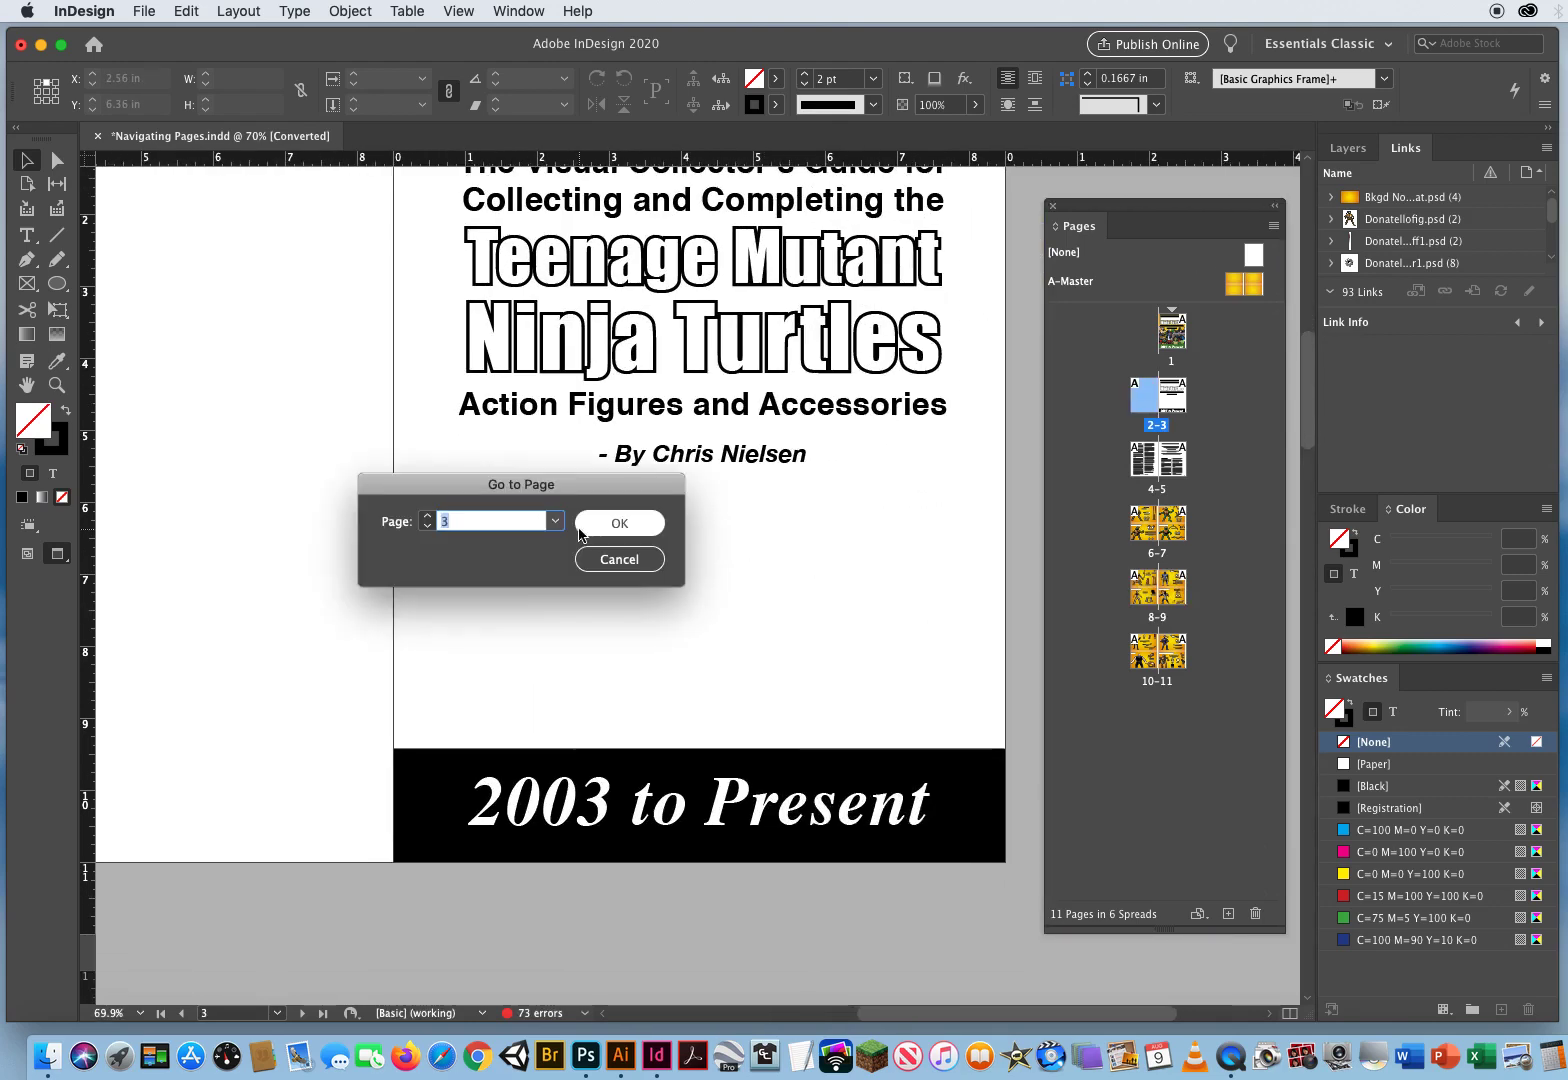
type("7")
key("Return")
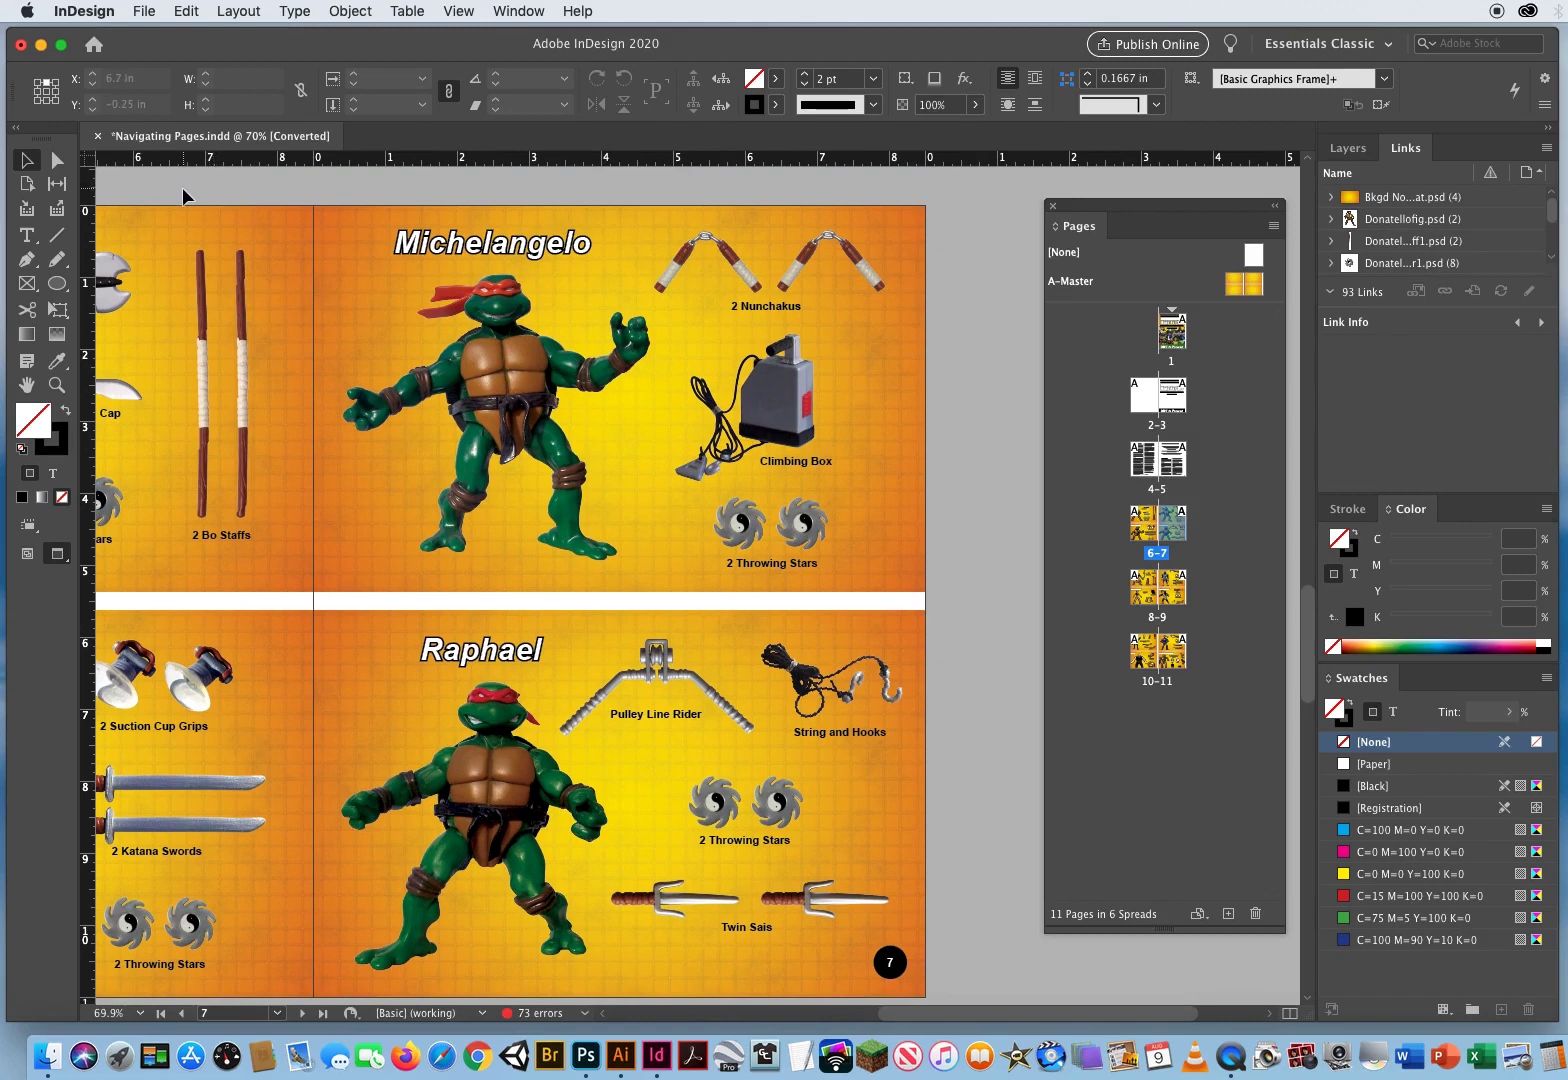
Scroll down through the spreads to pages 10–11, toggling Normal view and back to Preview with W
left_click_drag(263, 292, 604, 323)
scroll(604, 323, "down", 10)
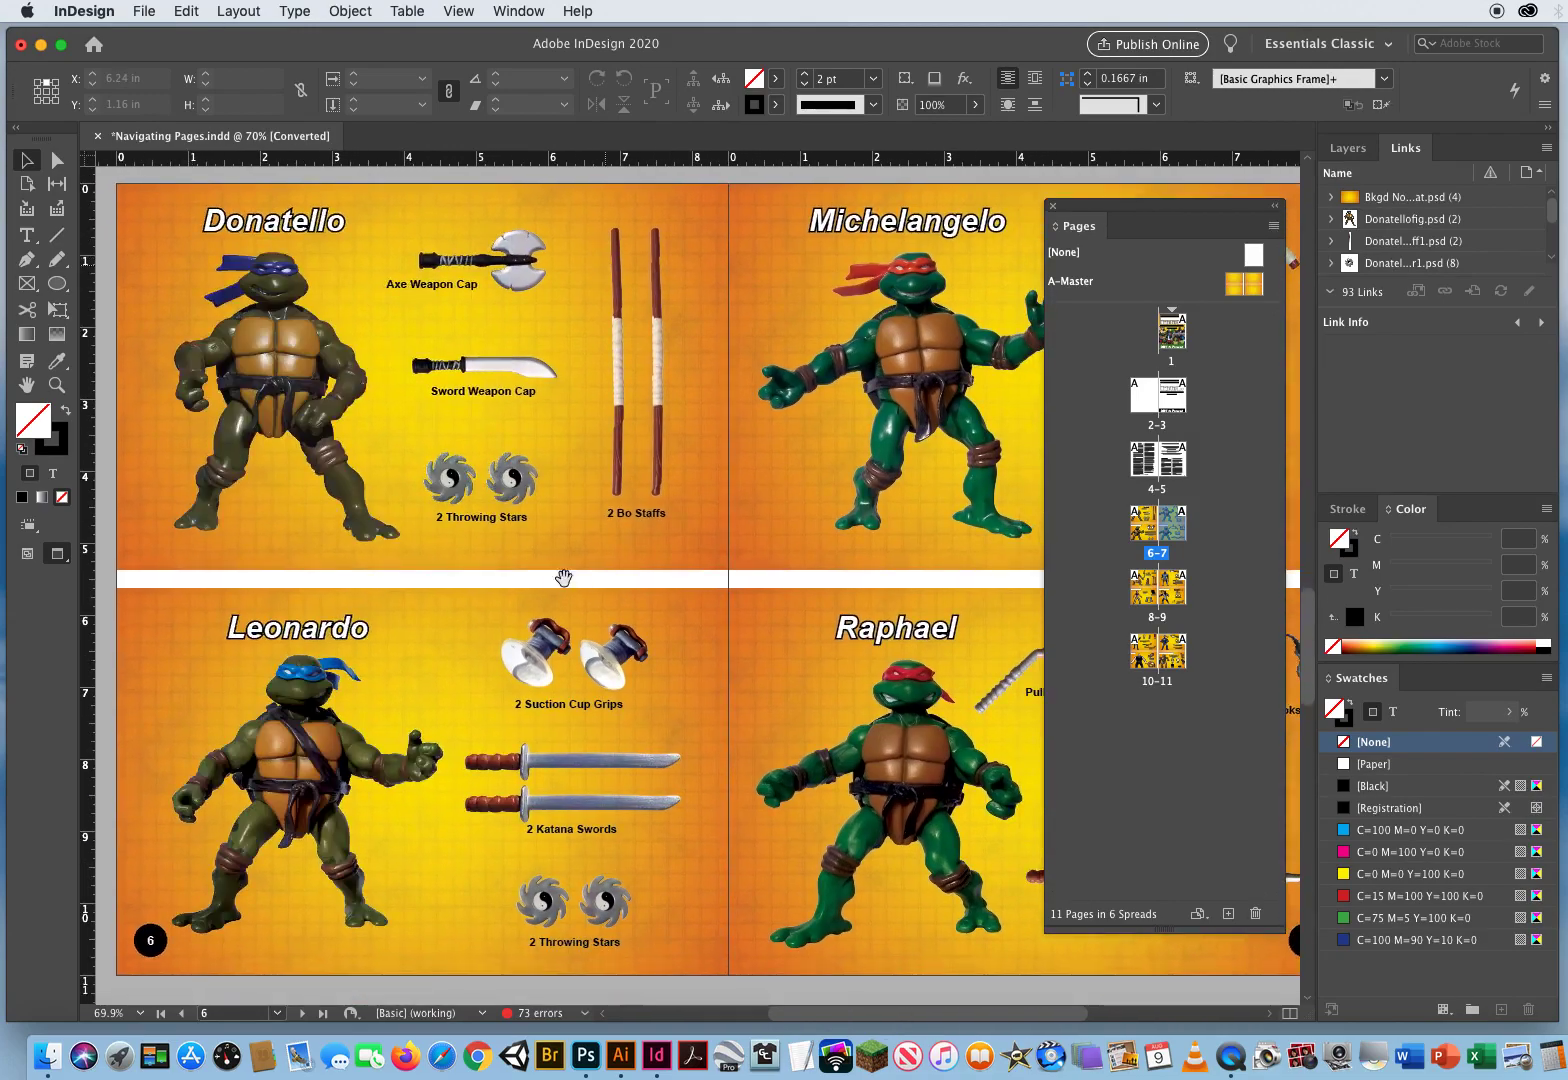
scroll(454, 362, "down", 10)
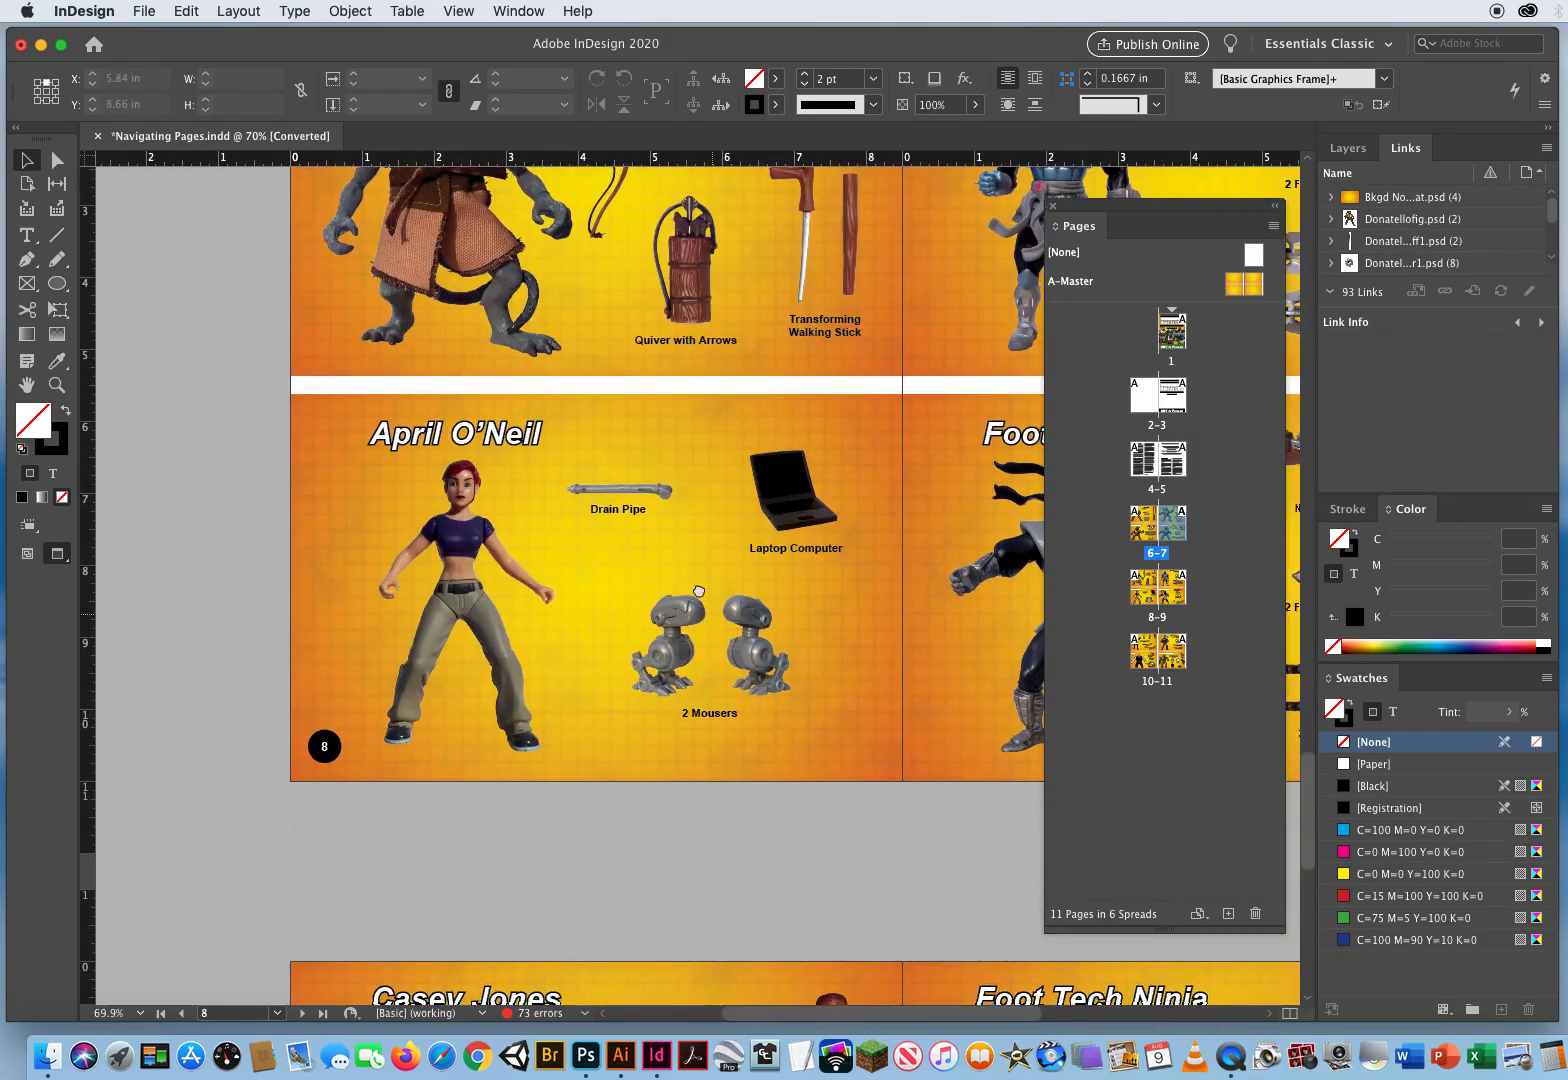
scroll(672, 393, "up", 2)
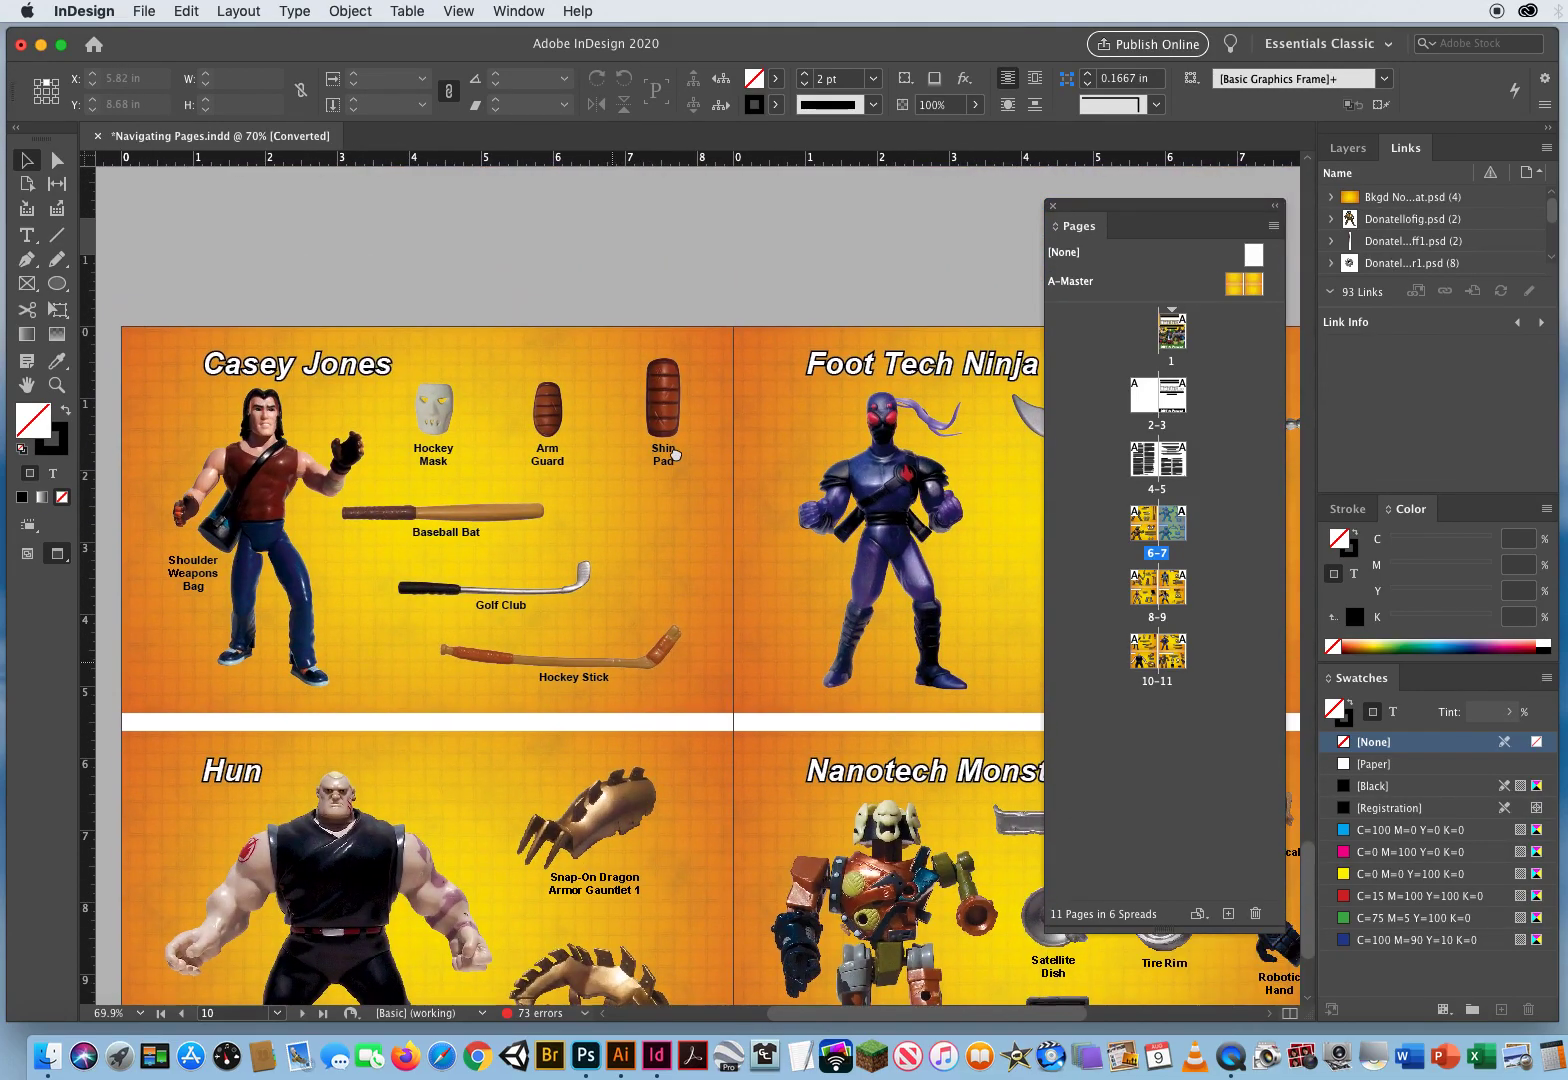
key("w")
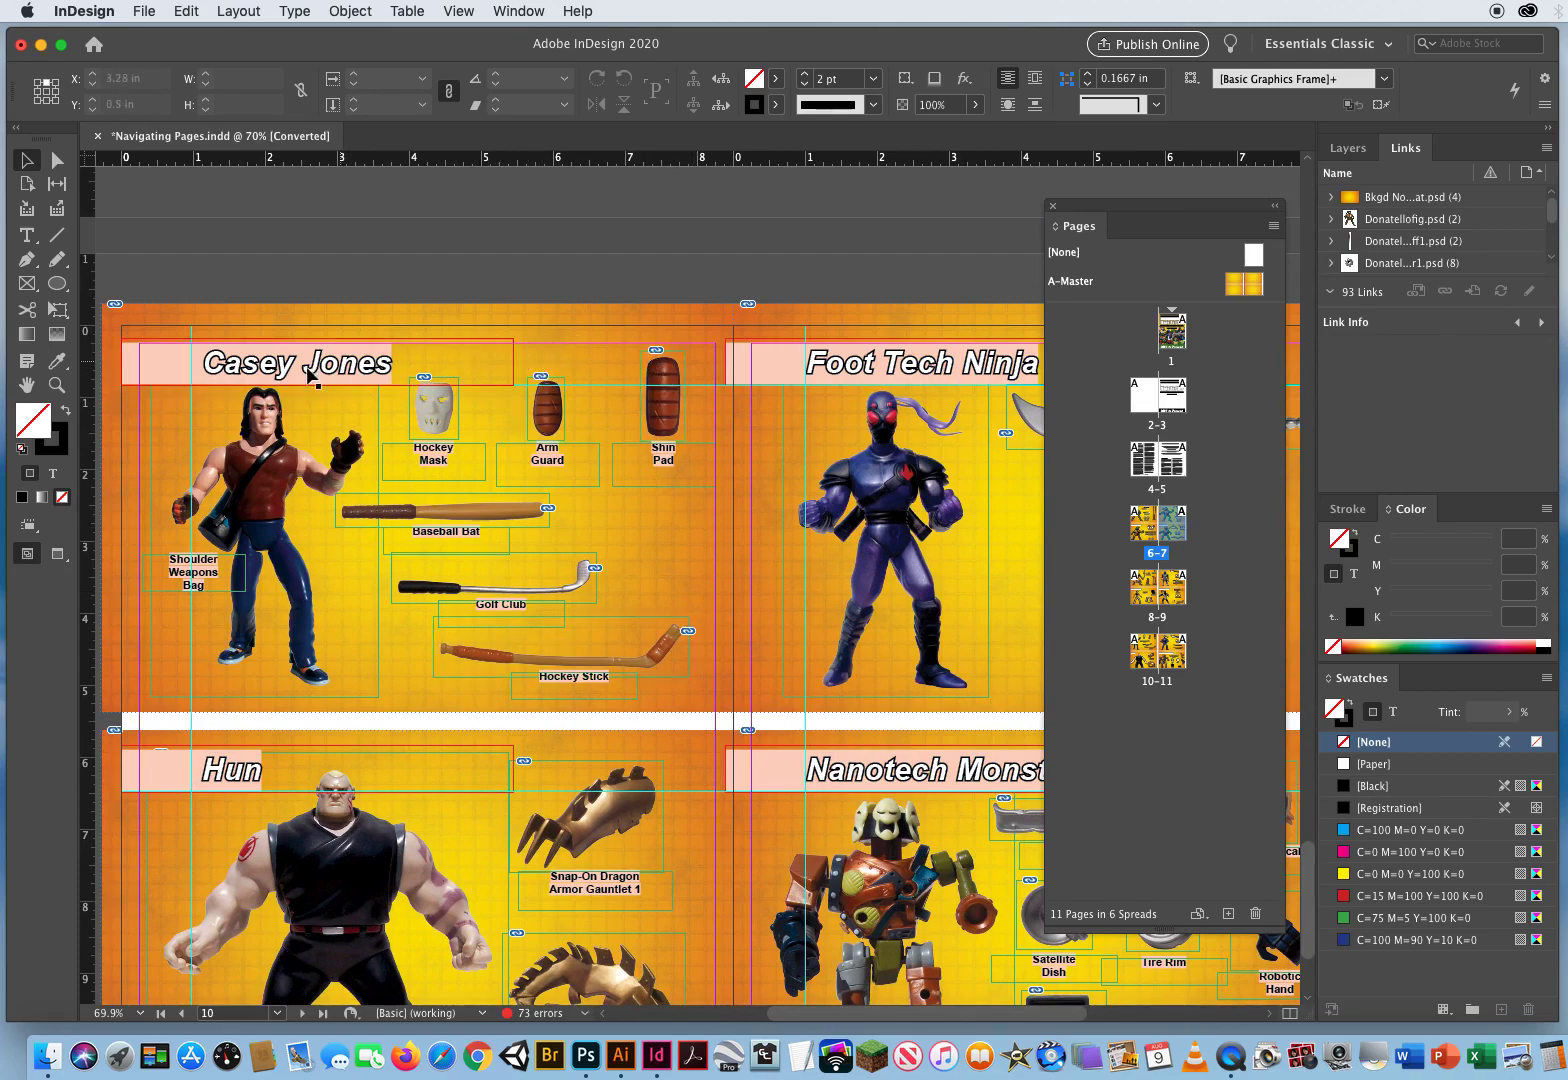
scroll(274, 612, "right", 5)
scroll(274, 612, "right", 3)
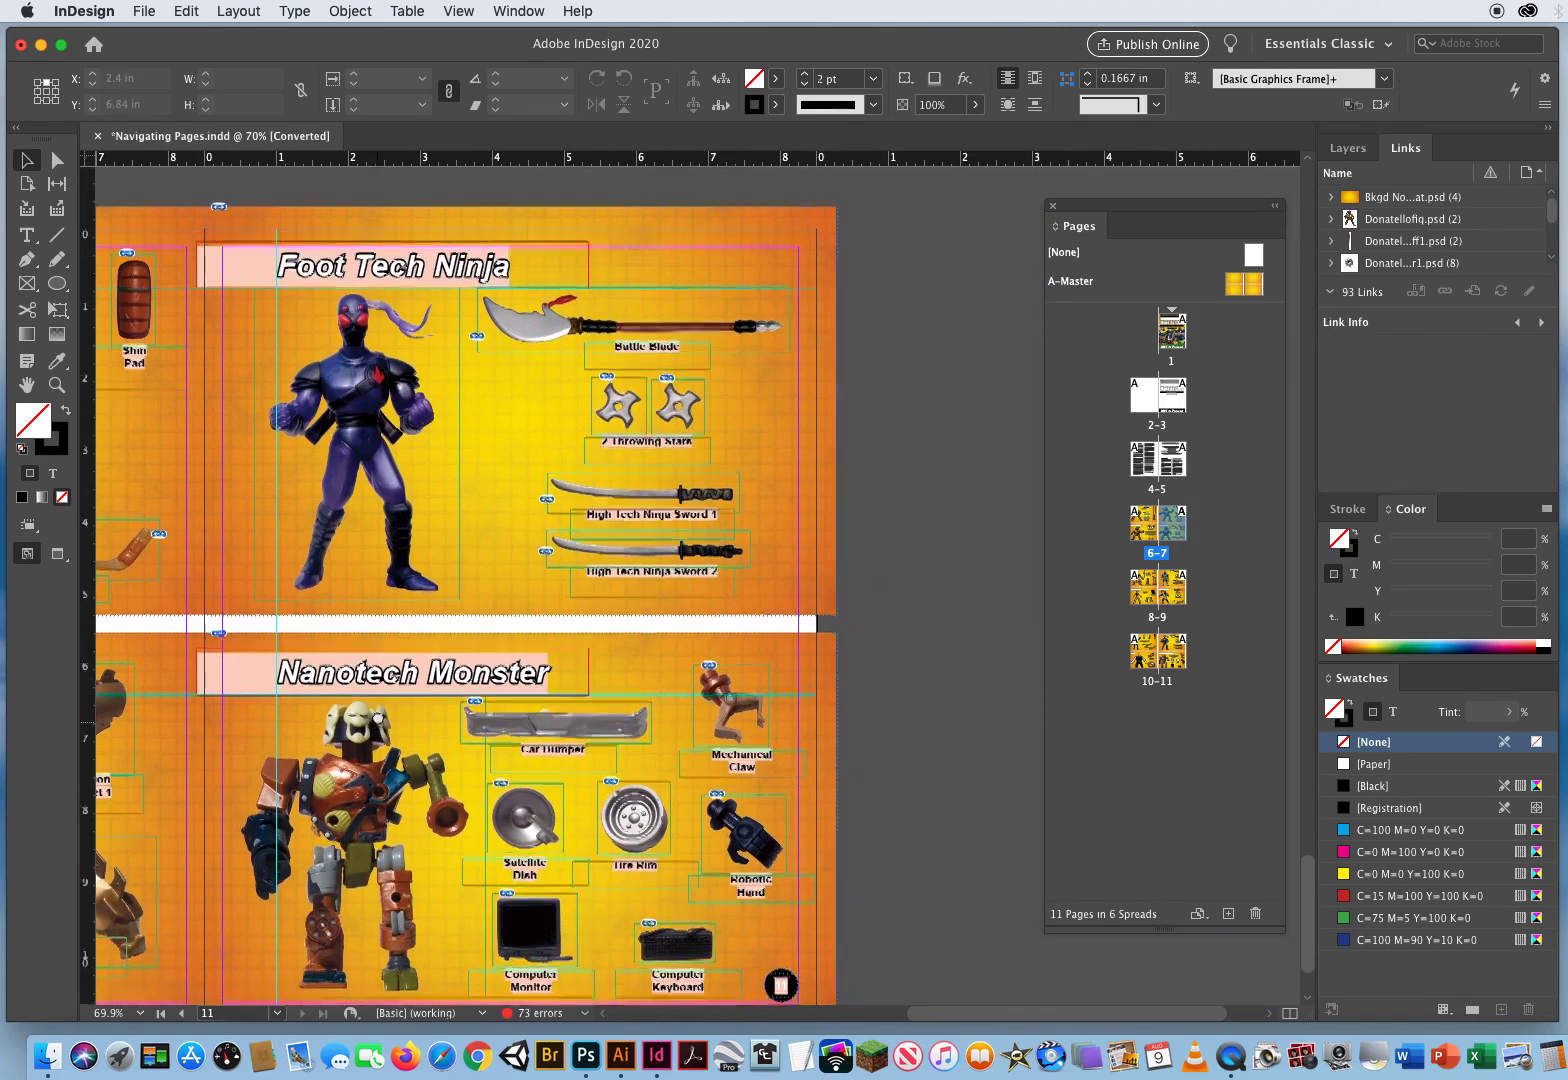
scroll(274, 612, "down", 3)
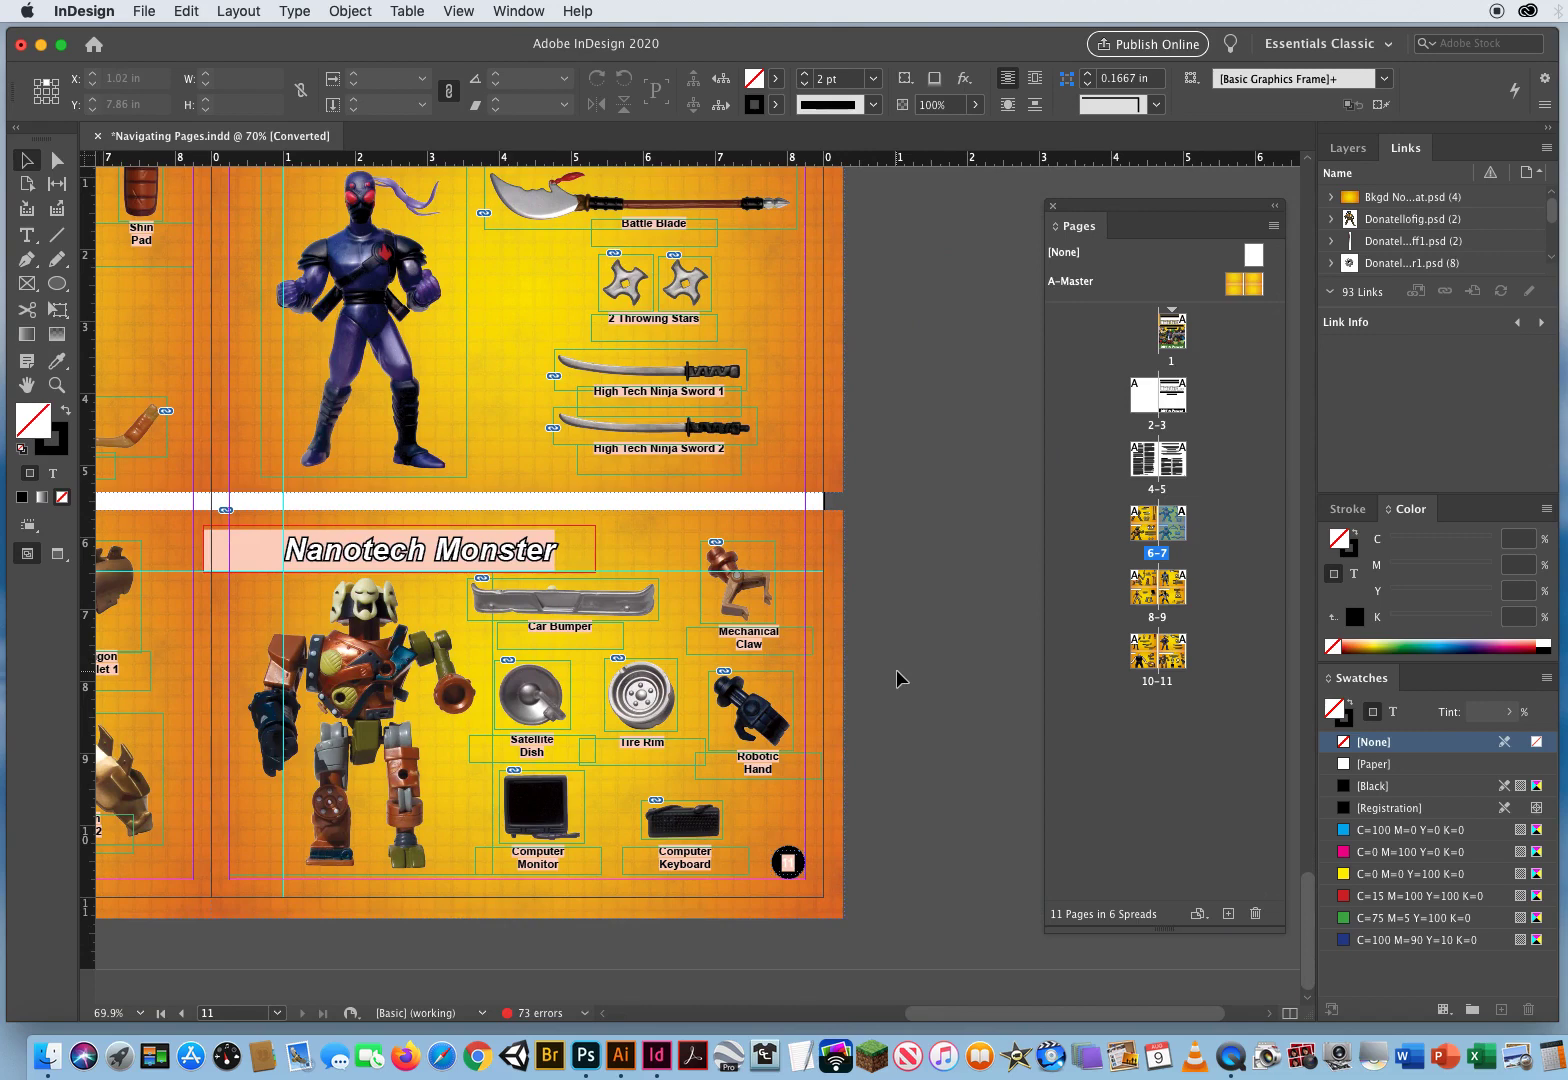
key("w")
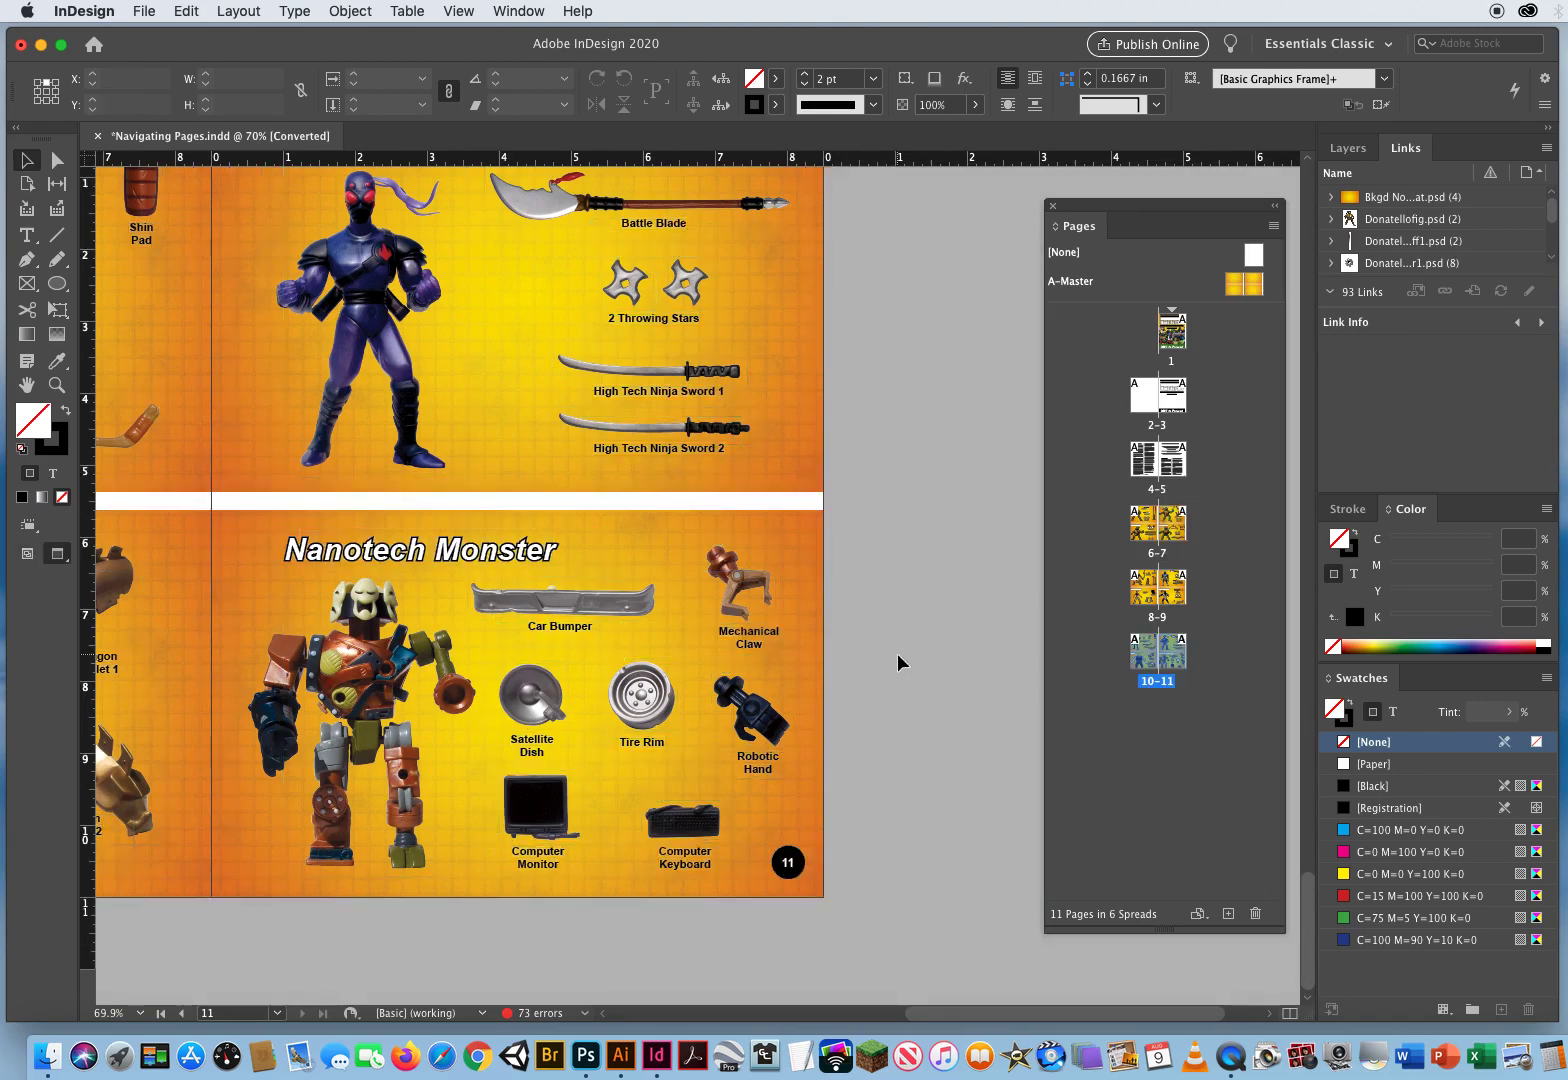
left_click_drag(248, 350, 343, 536)
Pan and scroll back up through the earlier spreads to the Michelangelo page 7
left_click_drag(195, 444, 610, 327)
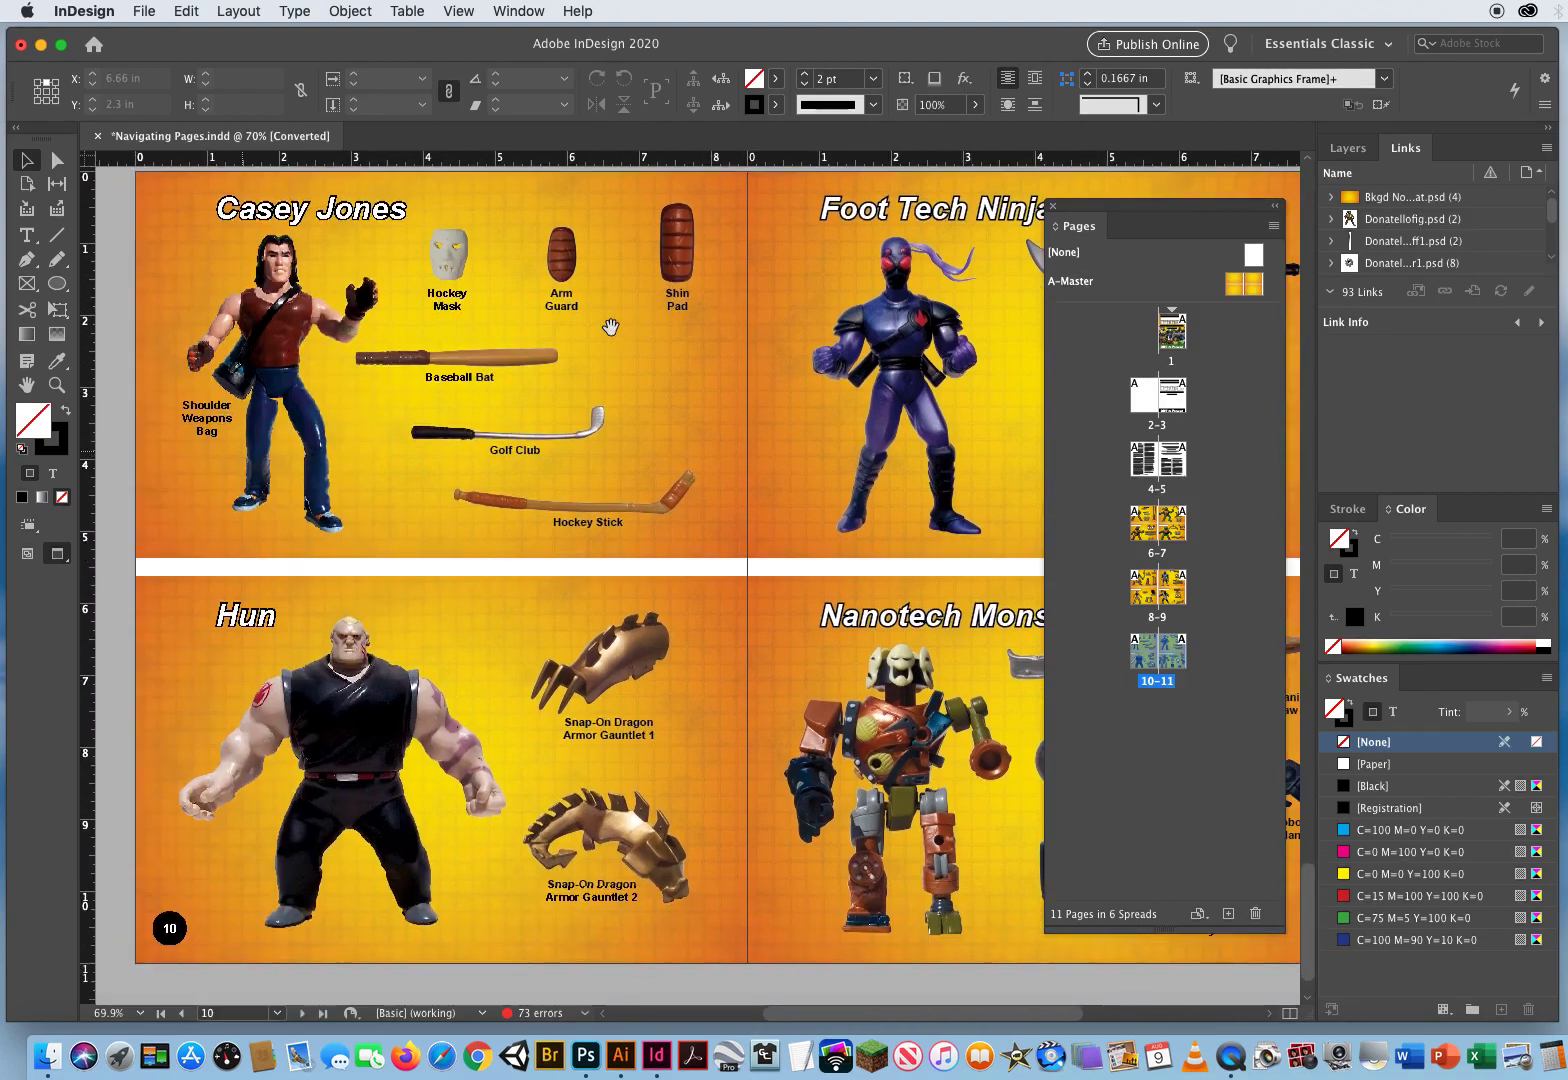
scroll(585, 290, "up", 10)
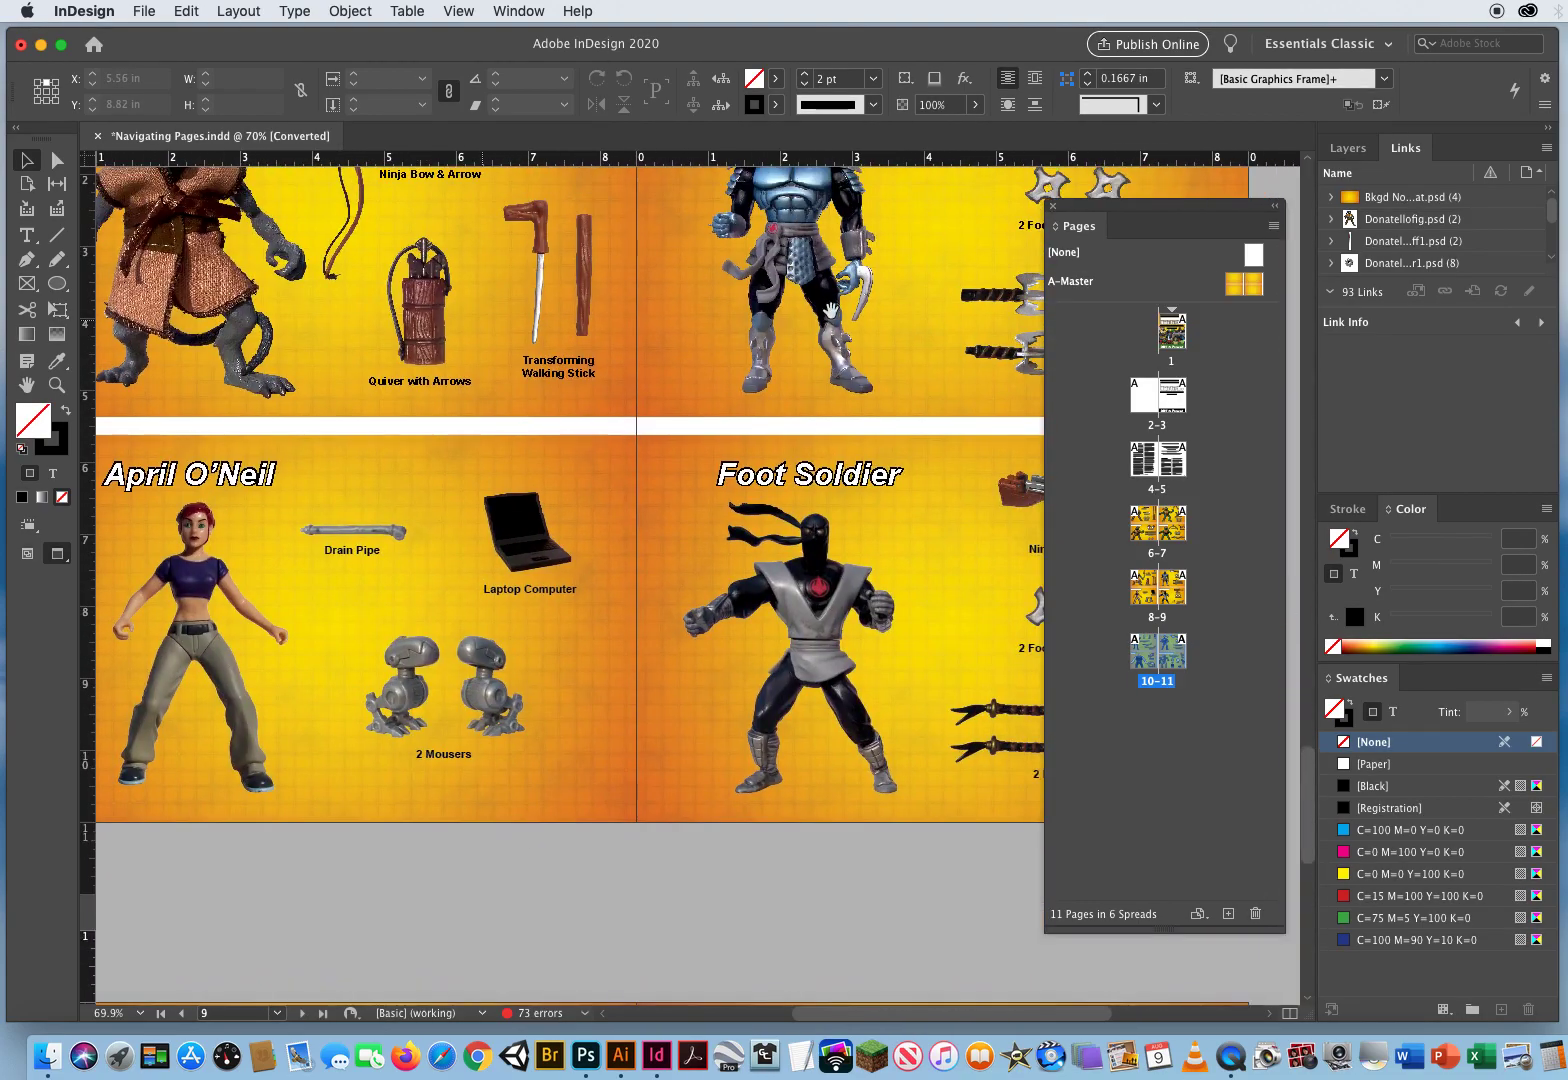
scroll(830, 310, "up", 15)
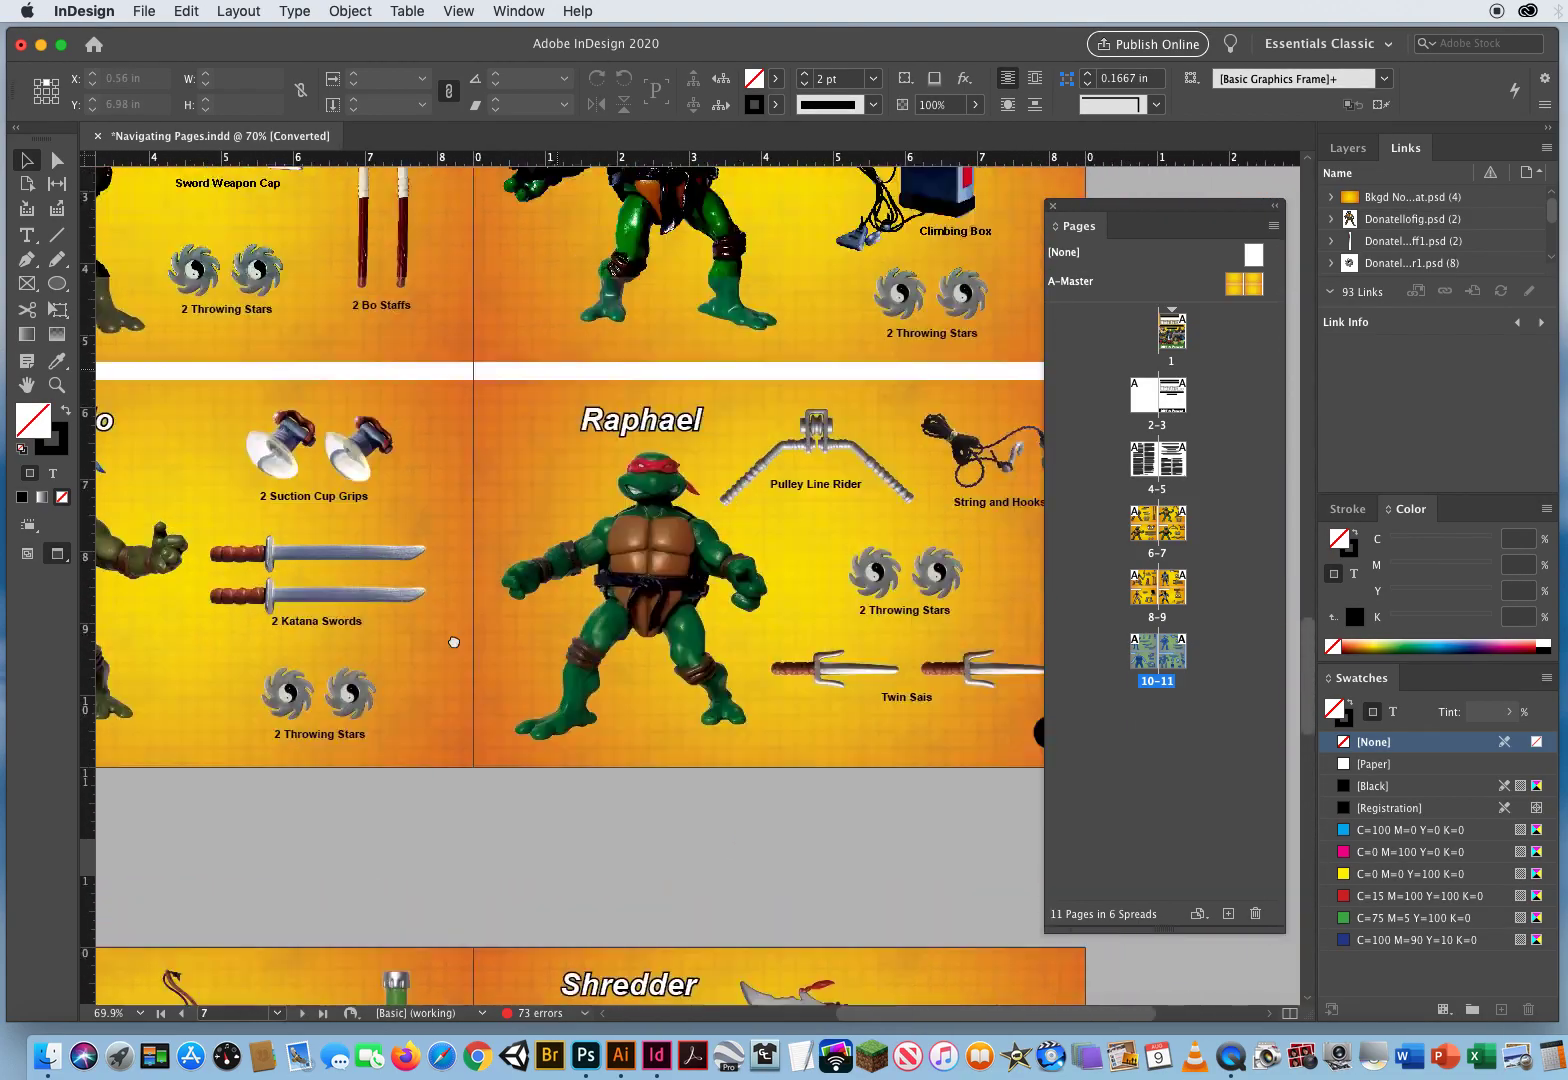
scroll(454, 642, "up", 3)
scroll(322, 462, "down", 10)
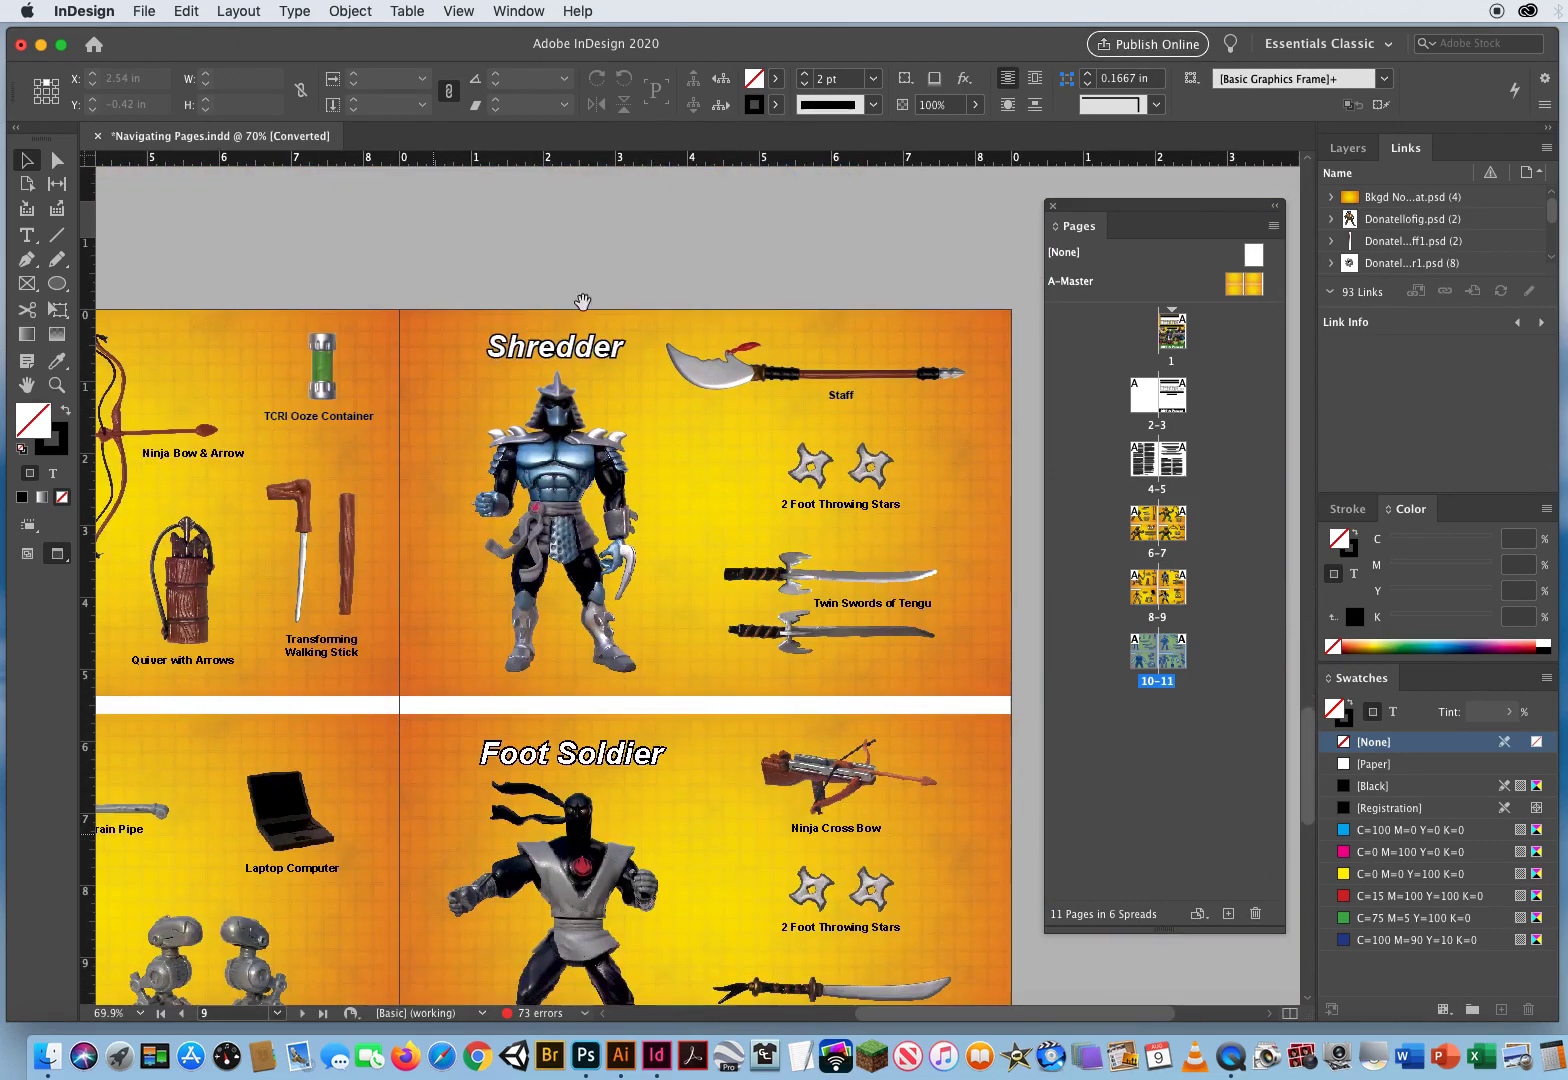
scroll(518, 745, "down", 10)
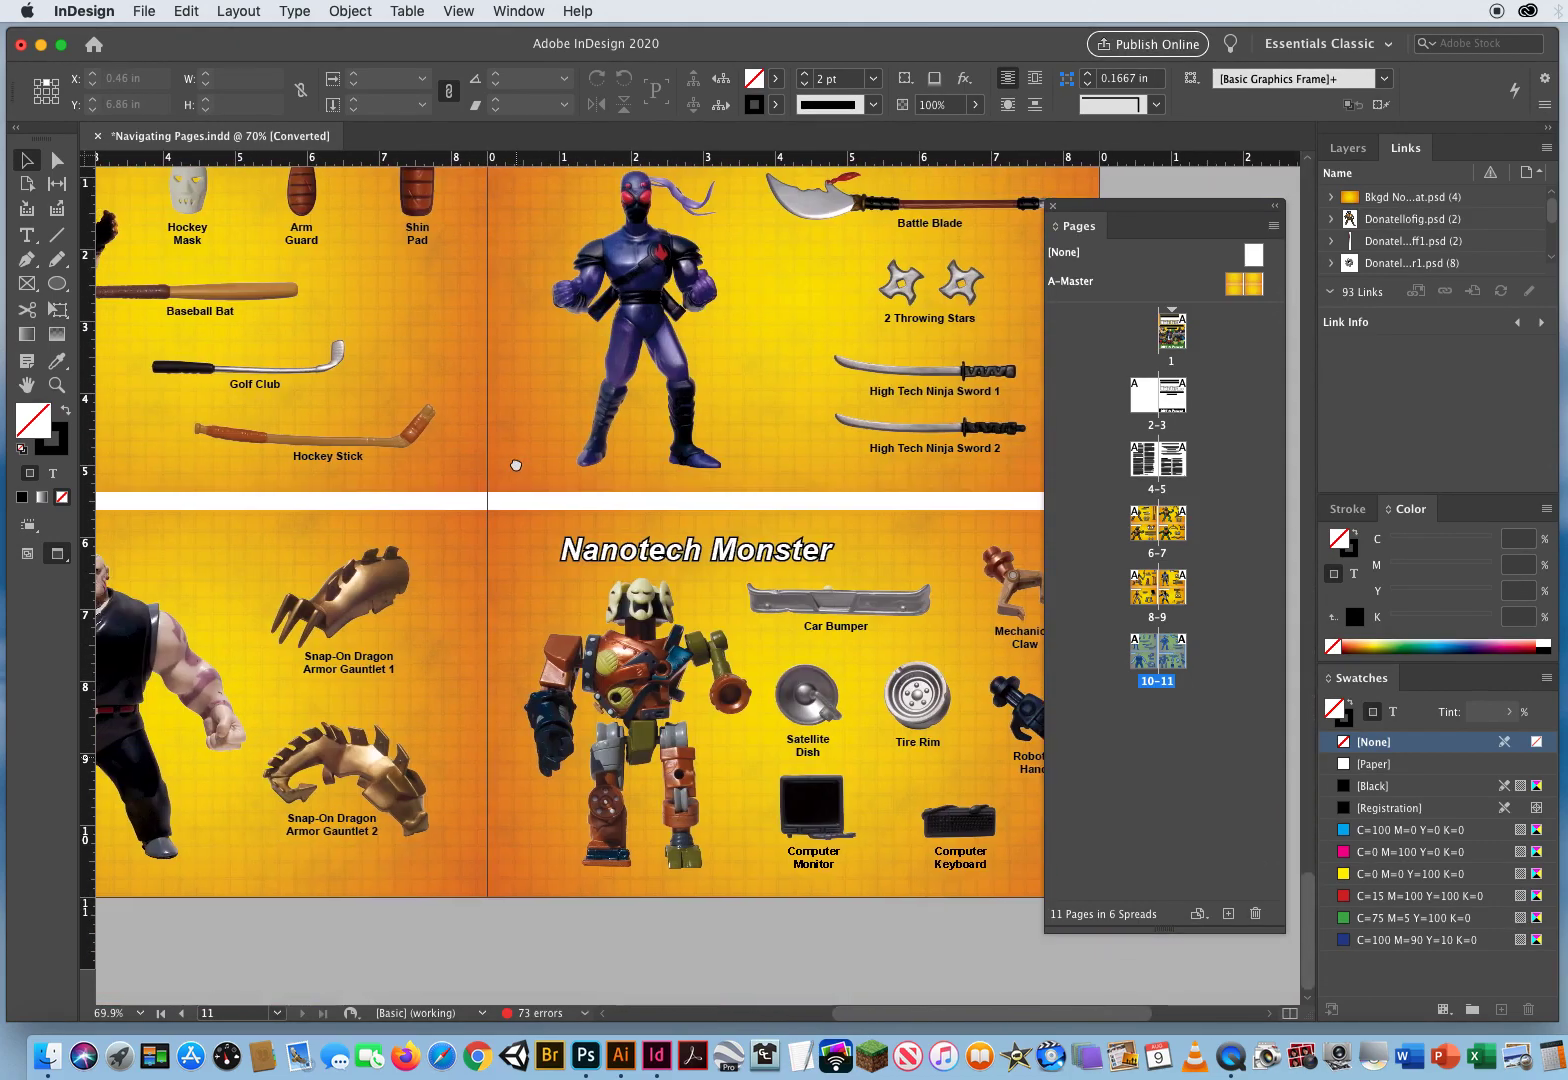
scroll(516, 465, "right", 1)
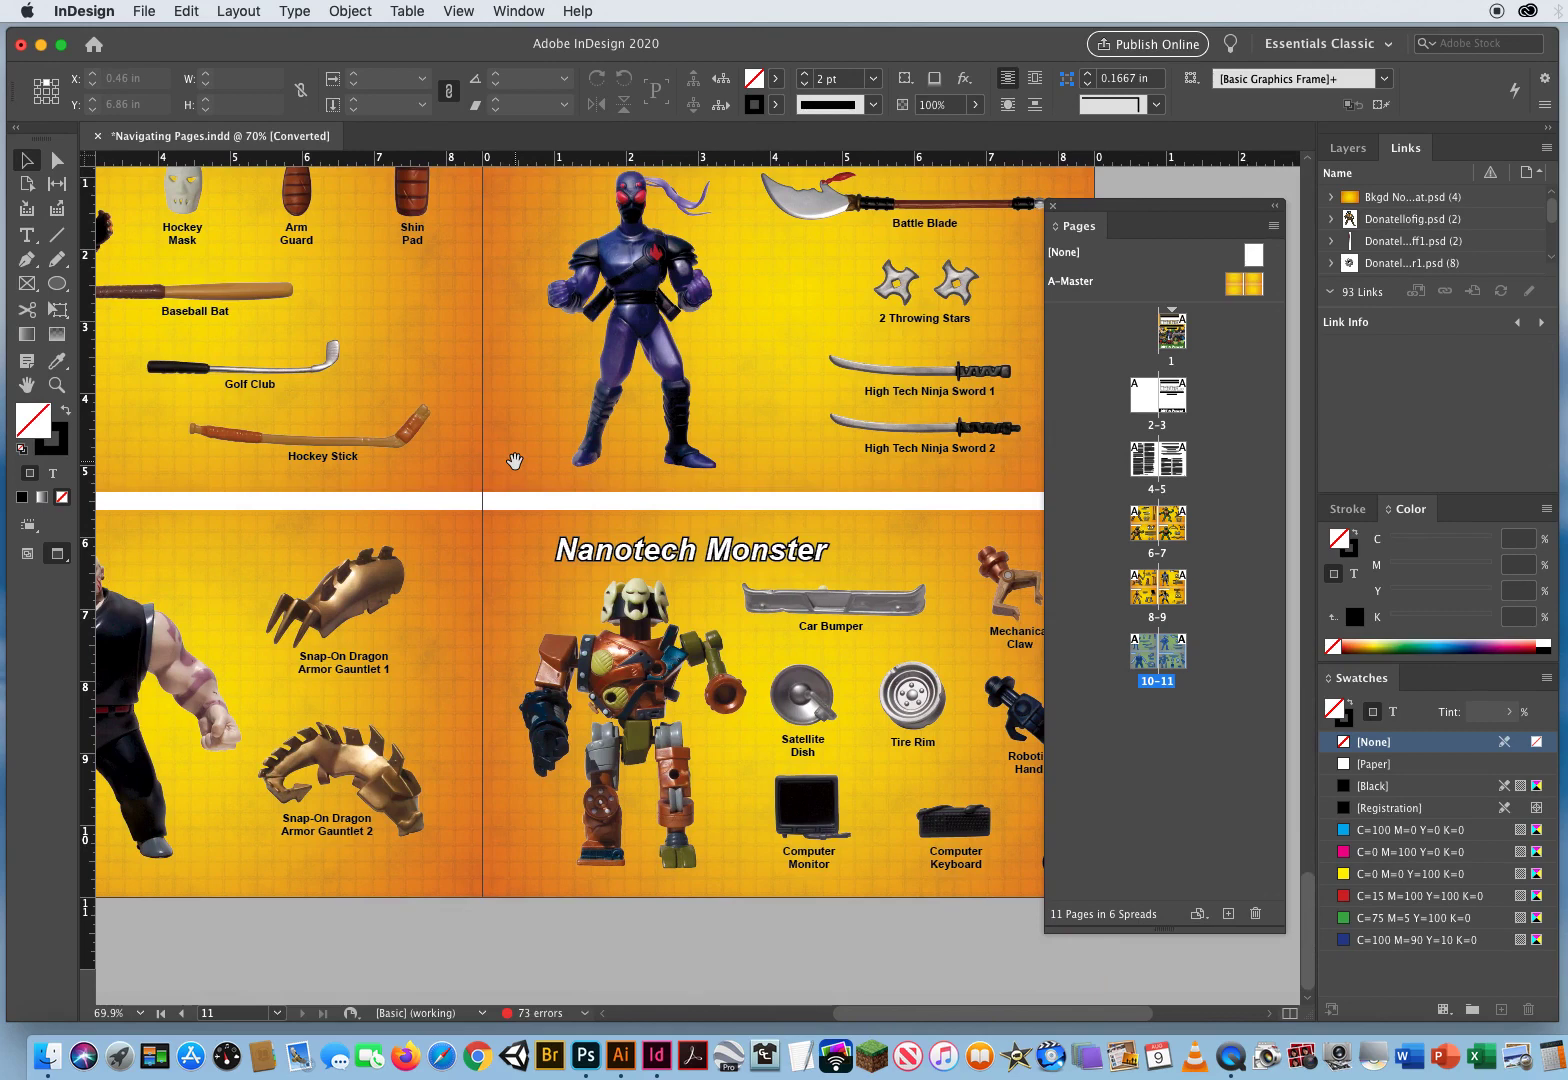
left_click_drag(518, 280, 538, 816)
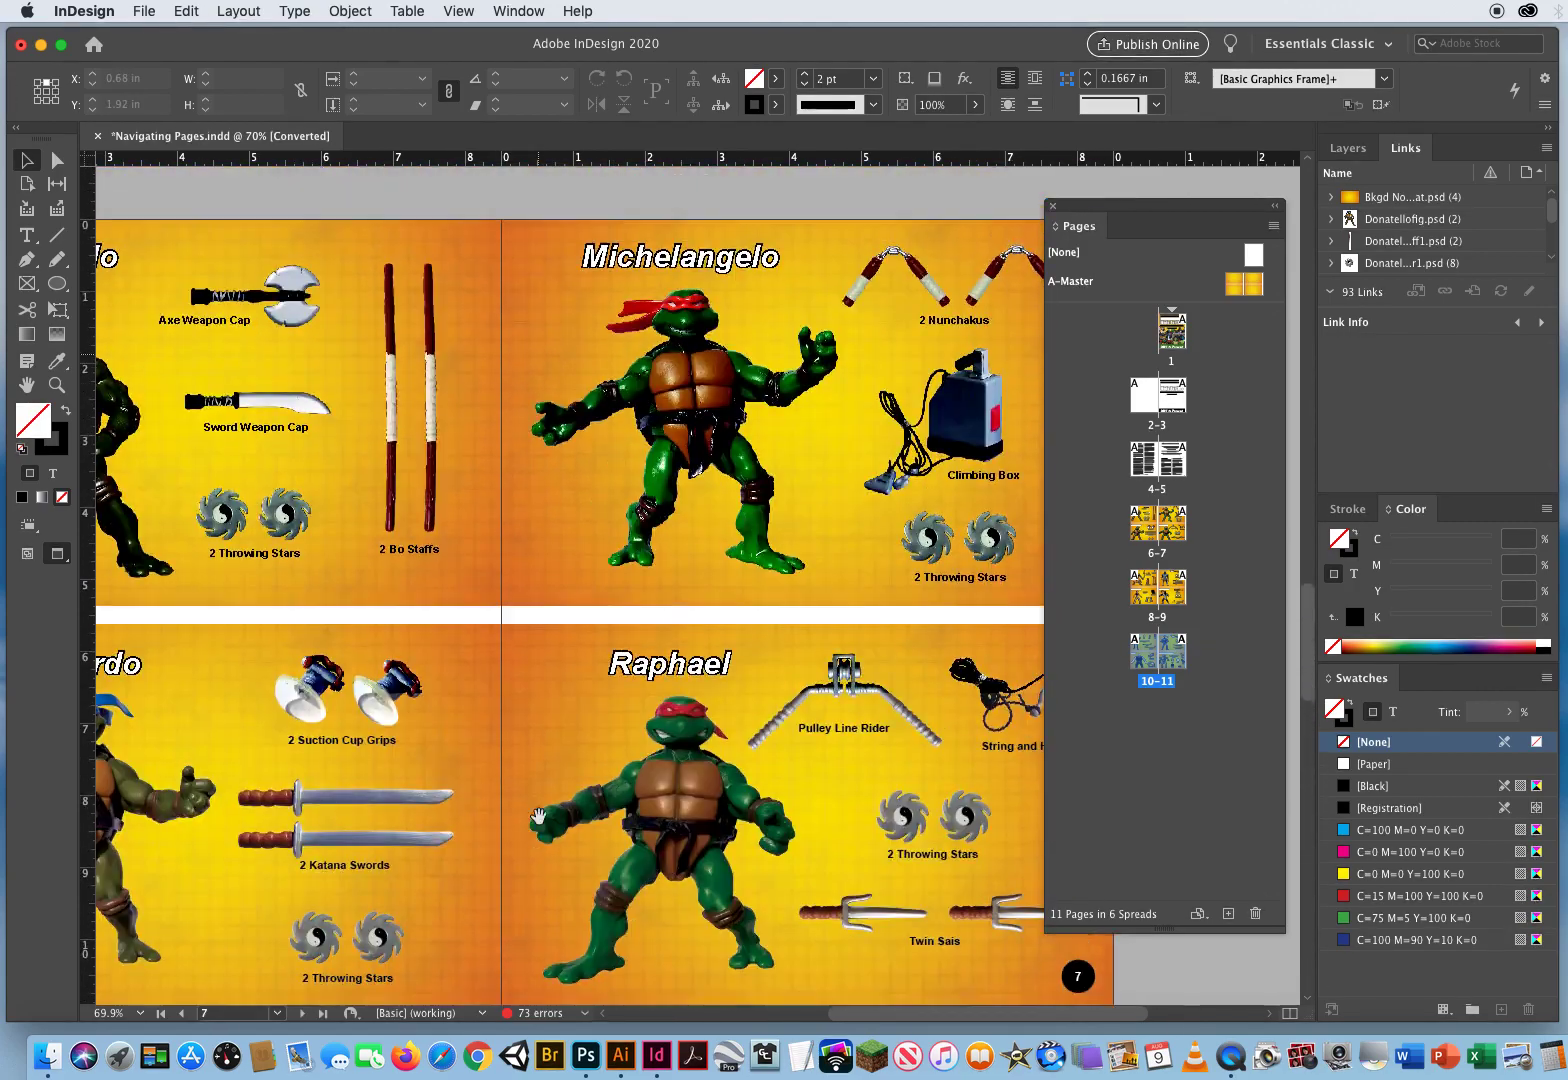
mouse_move(538, 380)
left_mouse_down()
mouse_move(535, 865)
mouse_move(528, 381)
left_mouse_up()
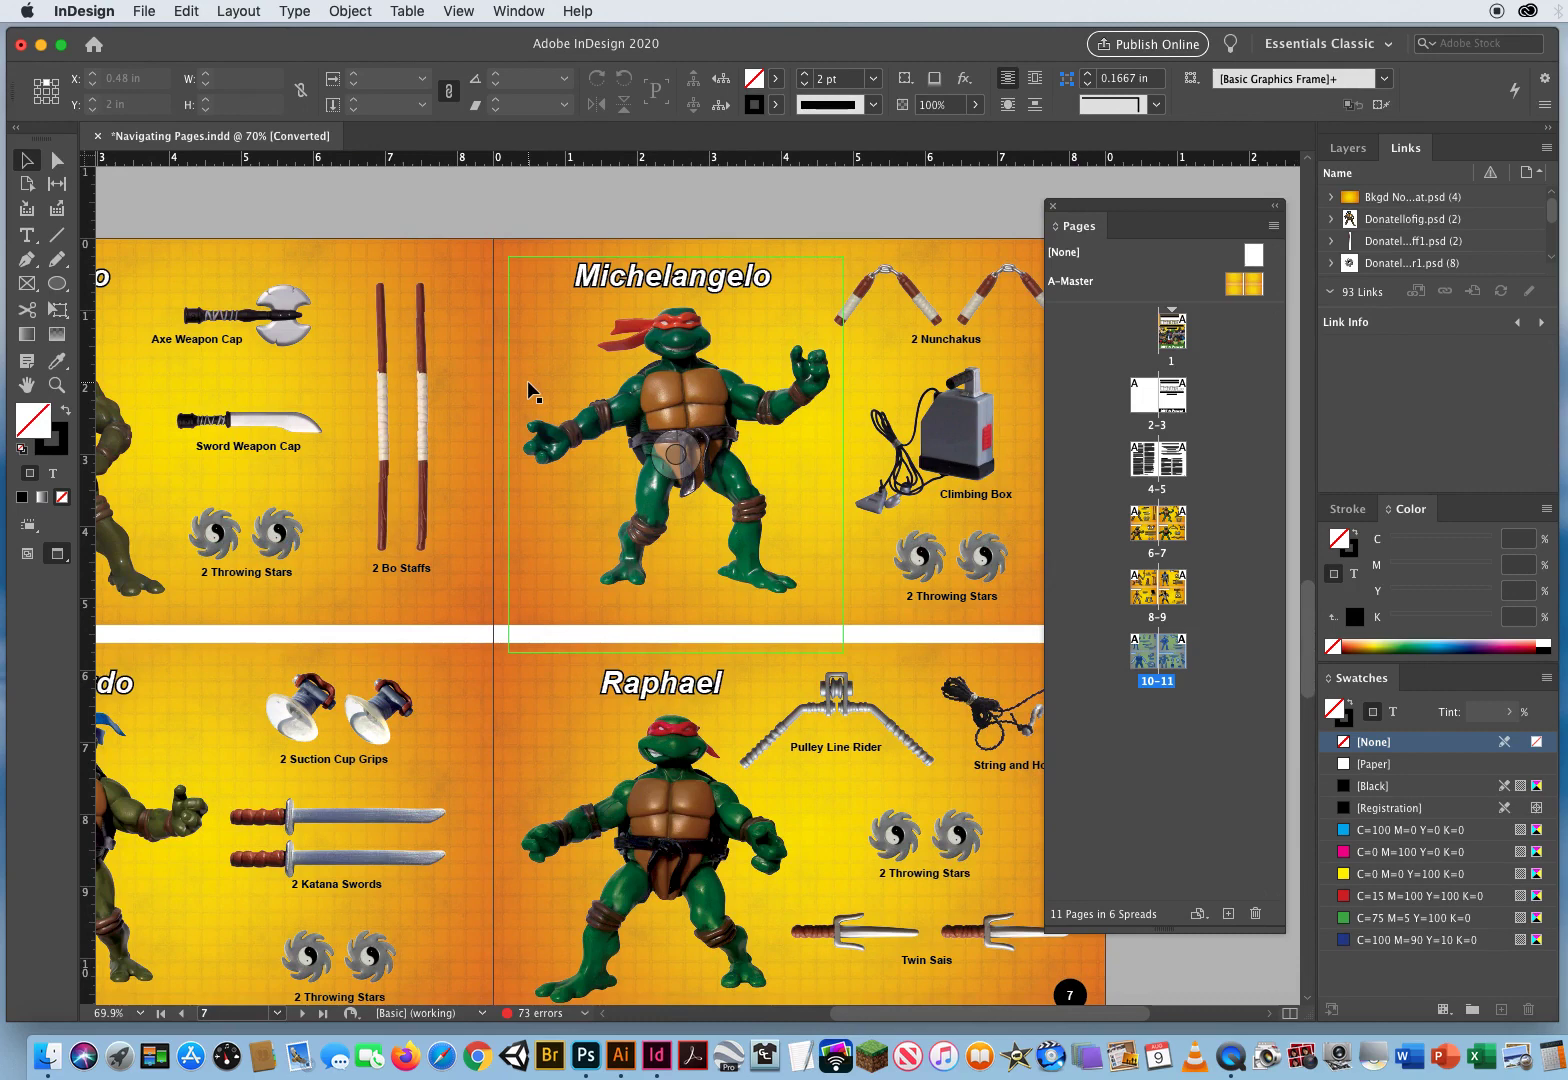
Enter 10 in Go to Page (Cmd+J) to return to the Casey Jones and Hun page
key("super+j")
type("1")
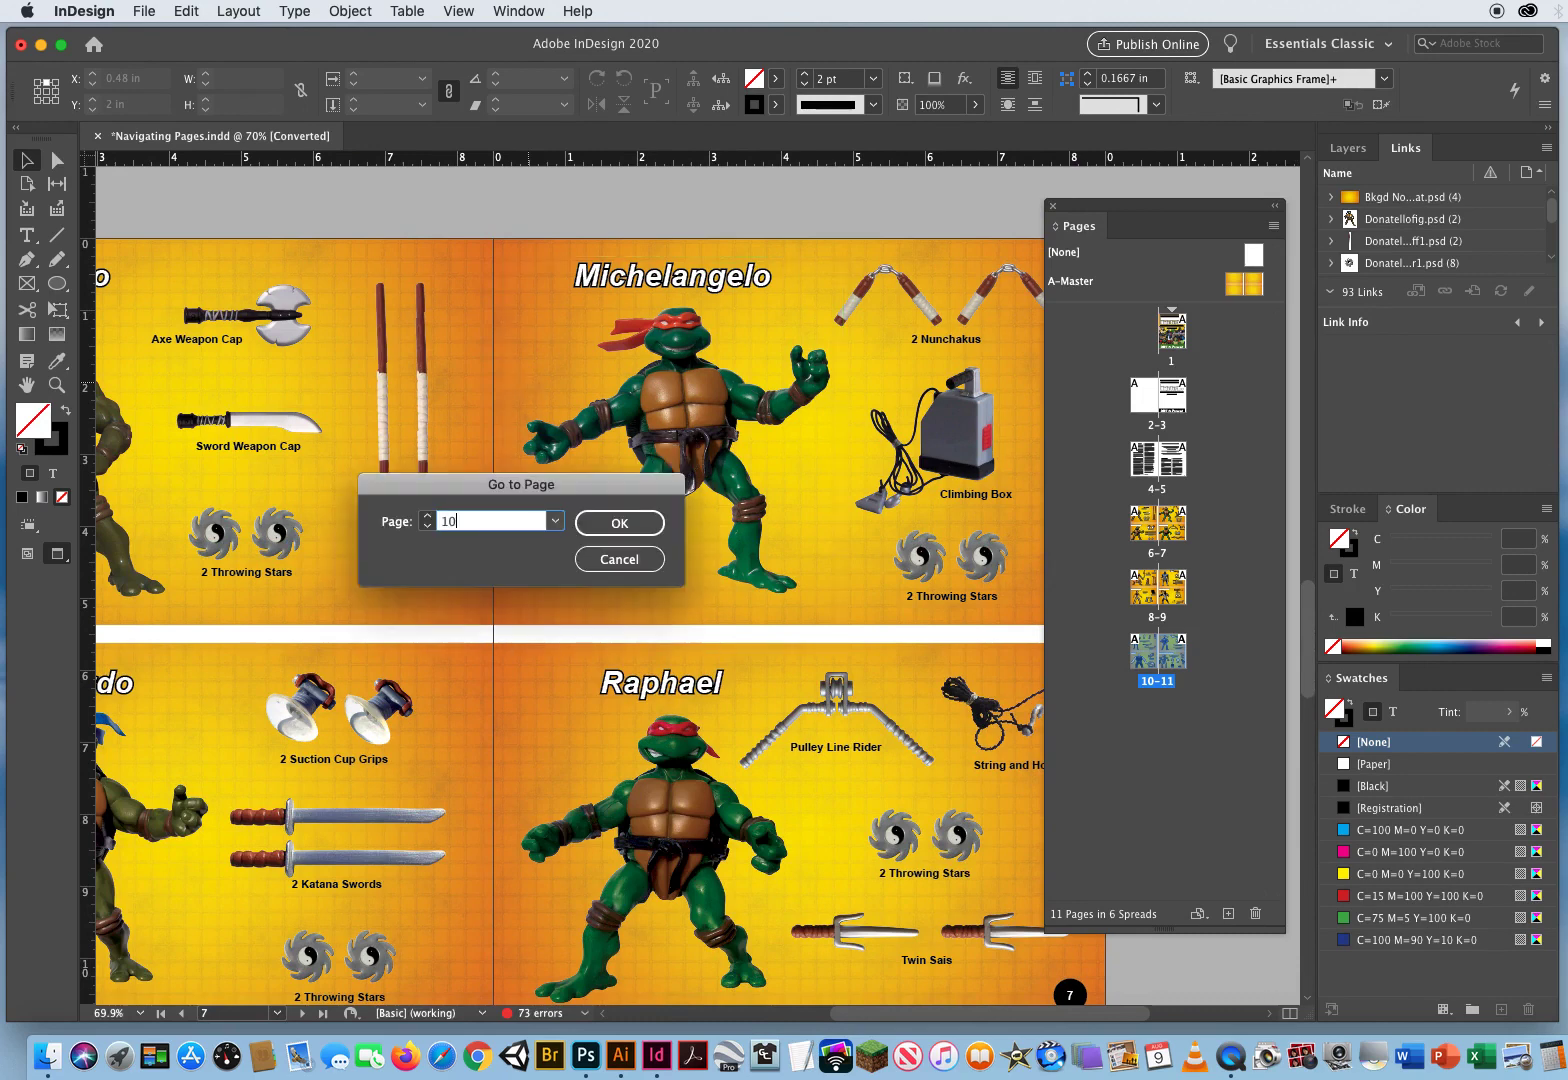
type("0")
key("Return")
scroll(485, 598, "down", 2)
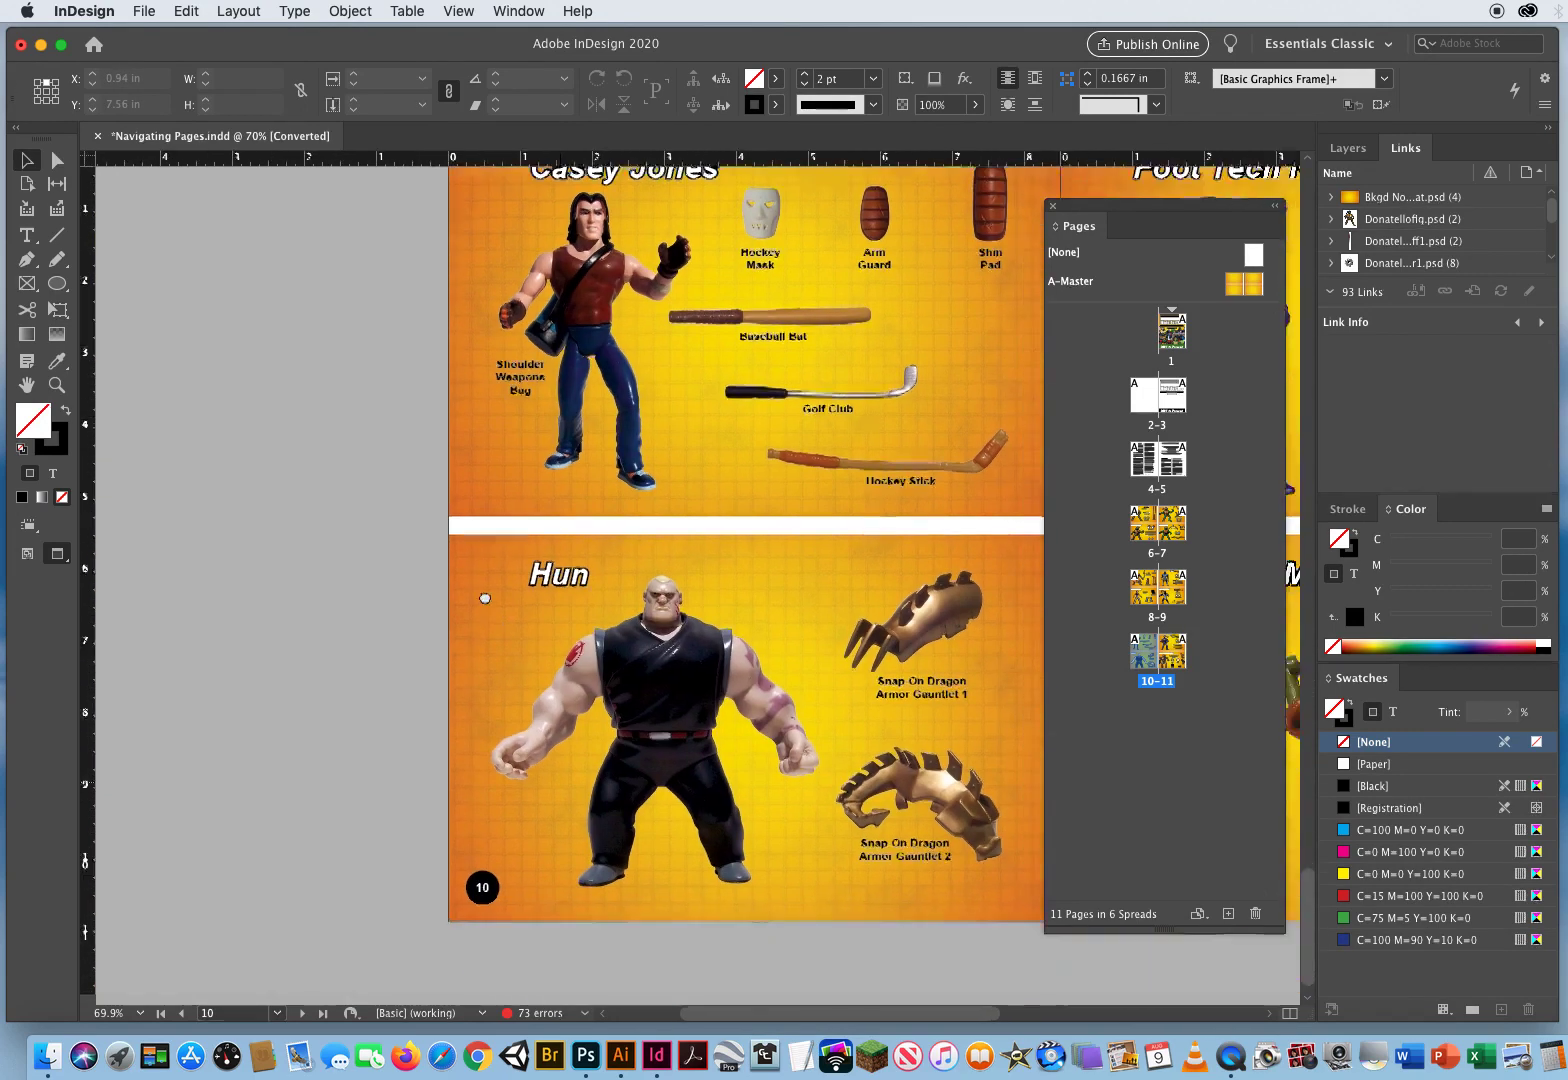
scroll(485, 598, "right", 2)
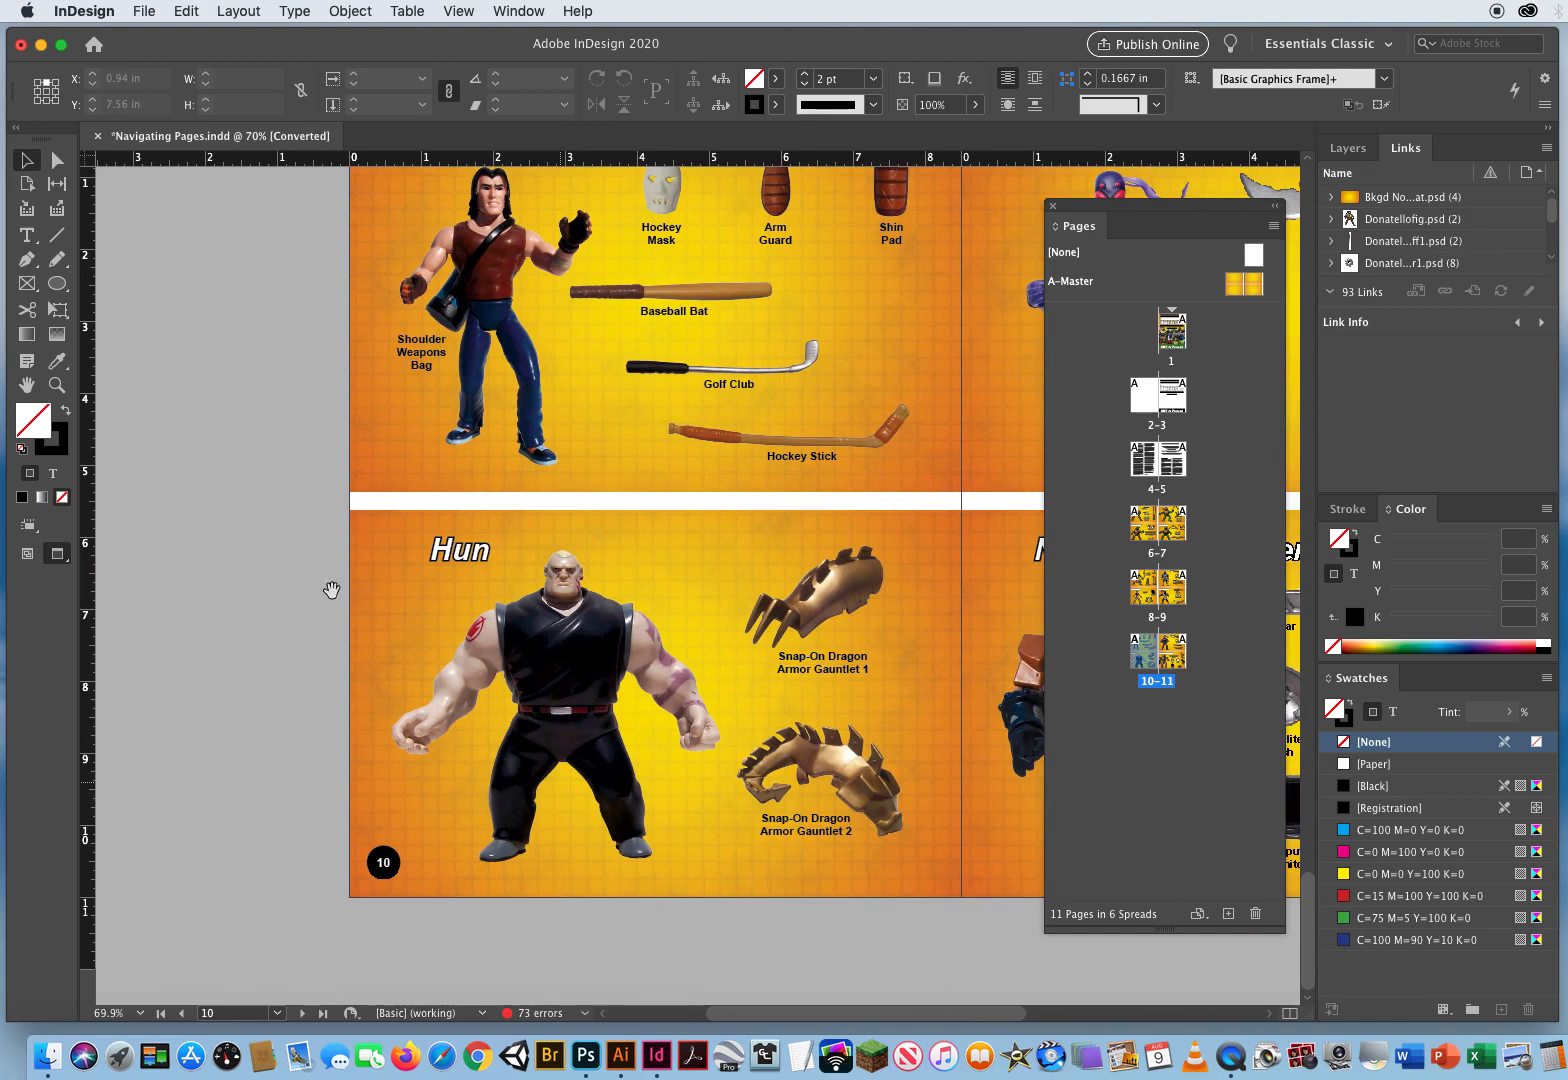
Pick page 3, then page 8, from the status-bar page pop-up list
left_click(242, 1017)
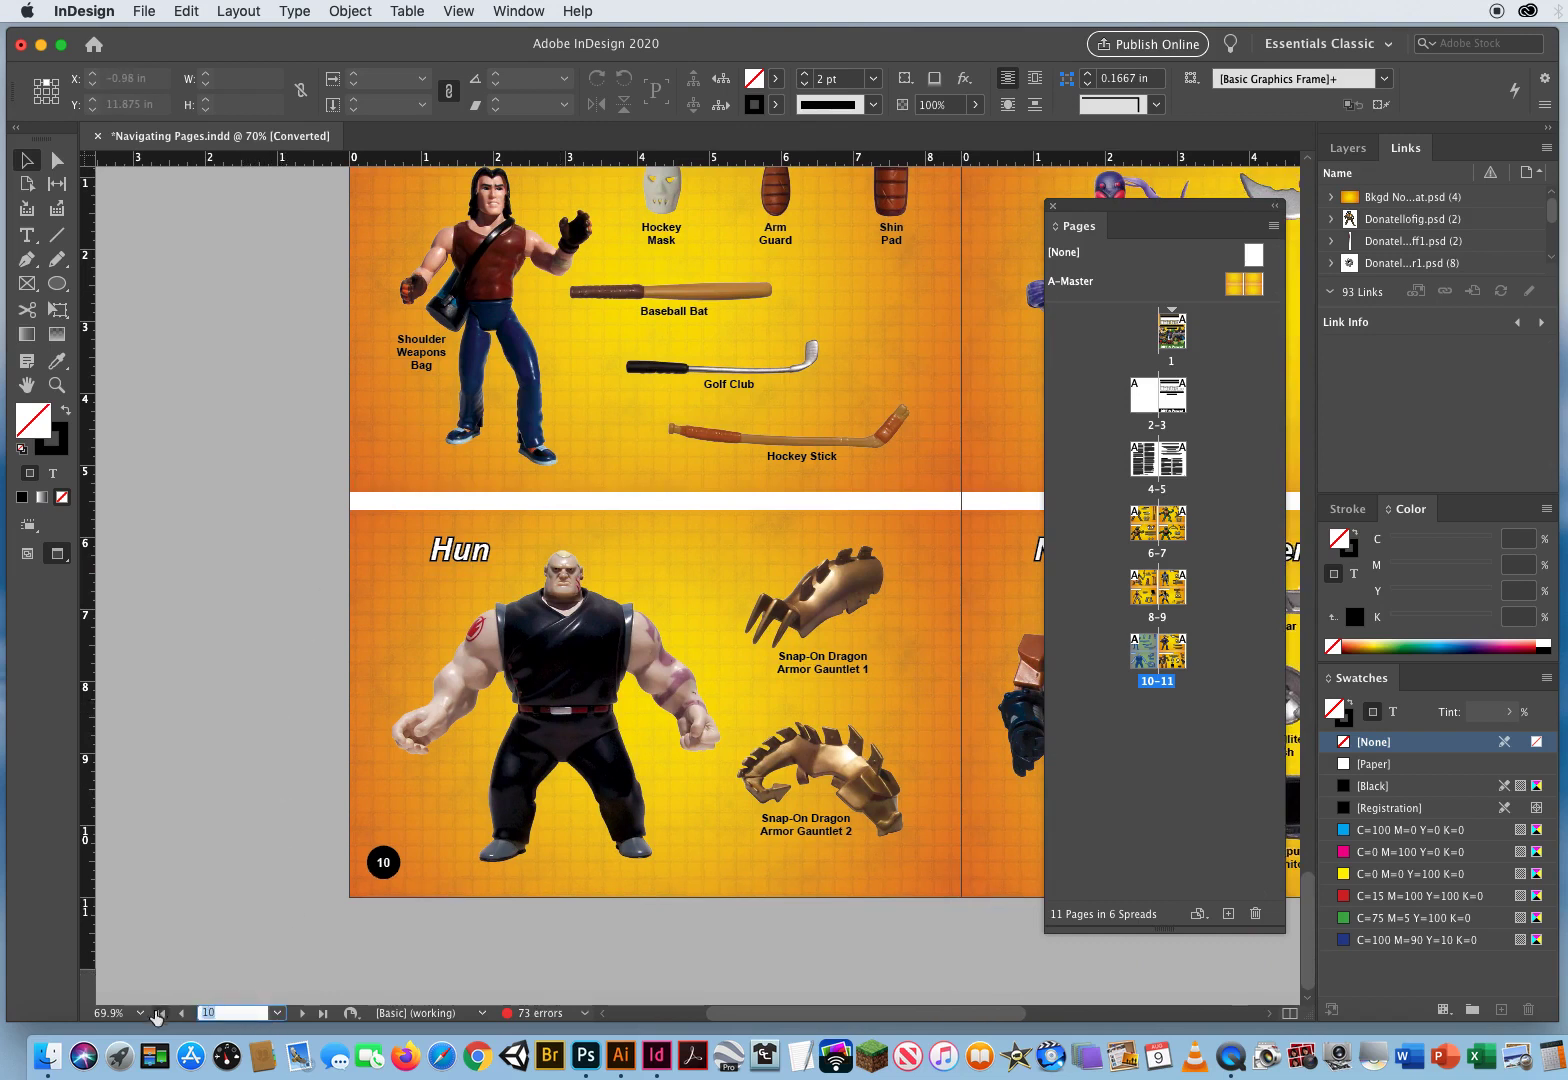
left_click(279, 1013)
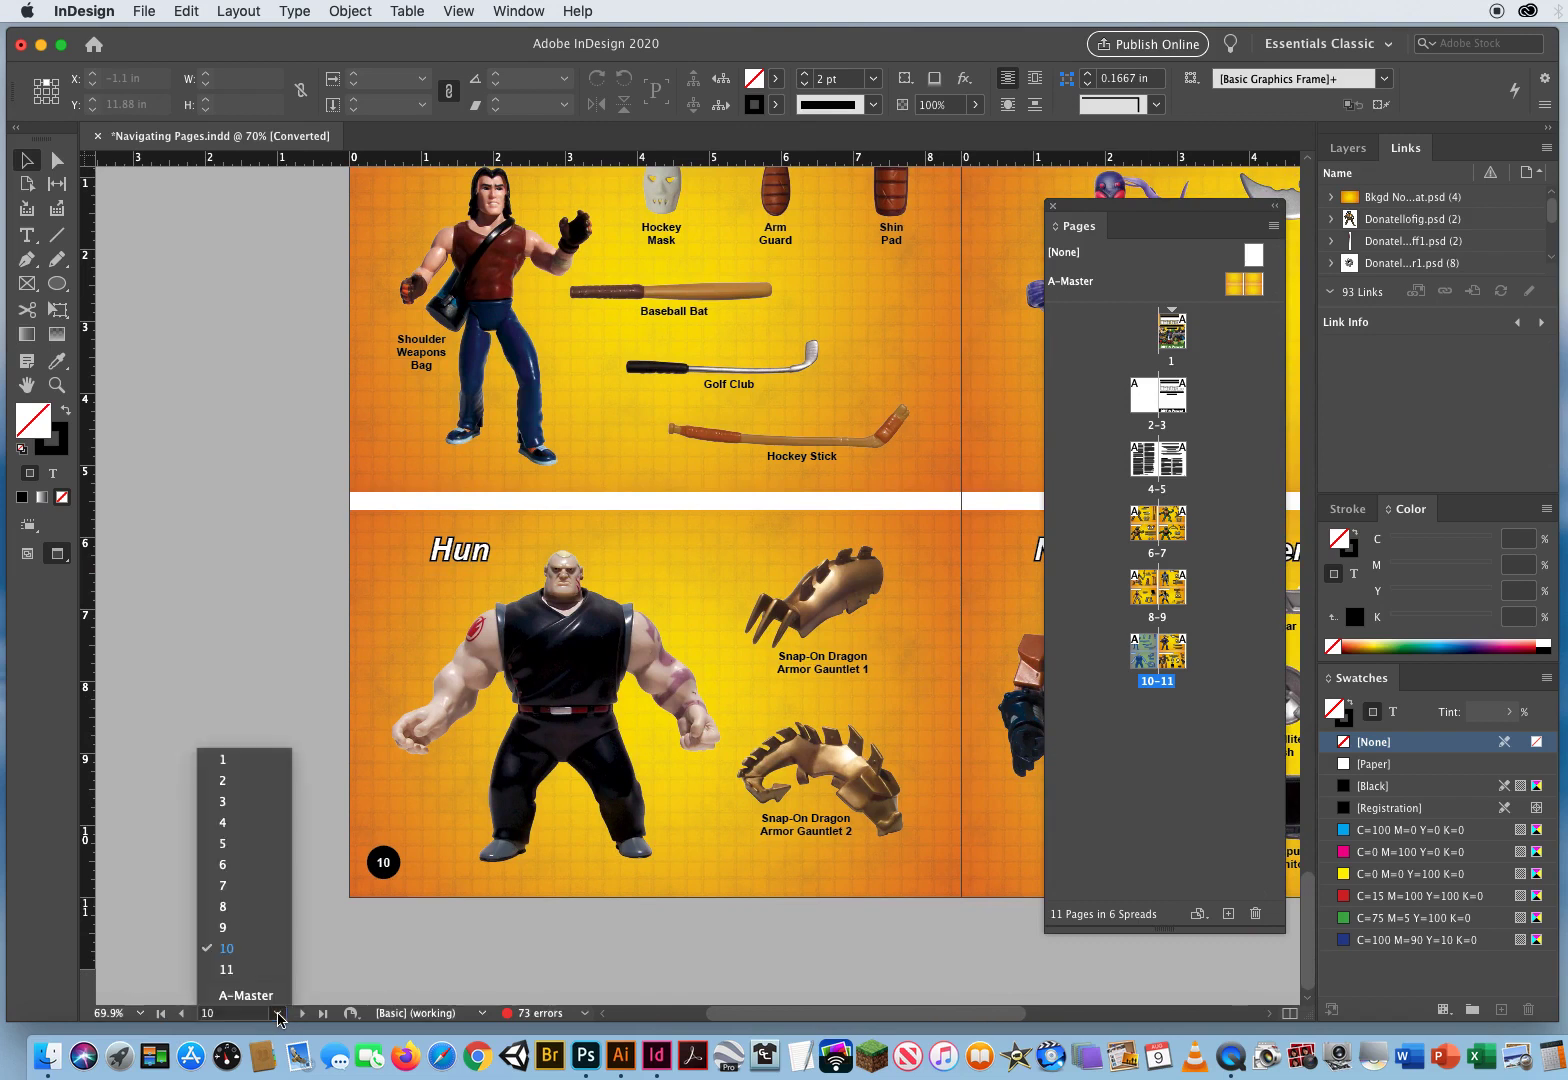
left_click(246, 801)
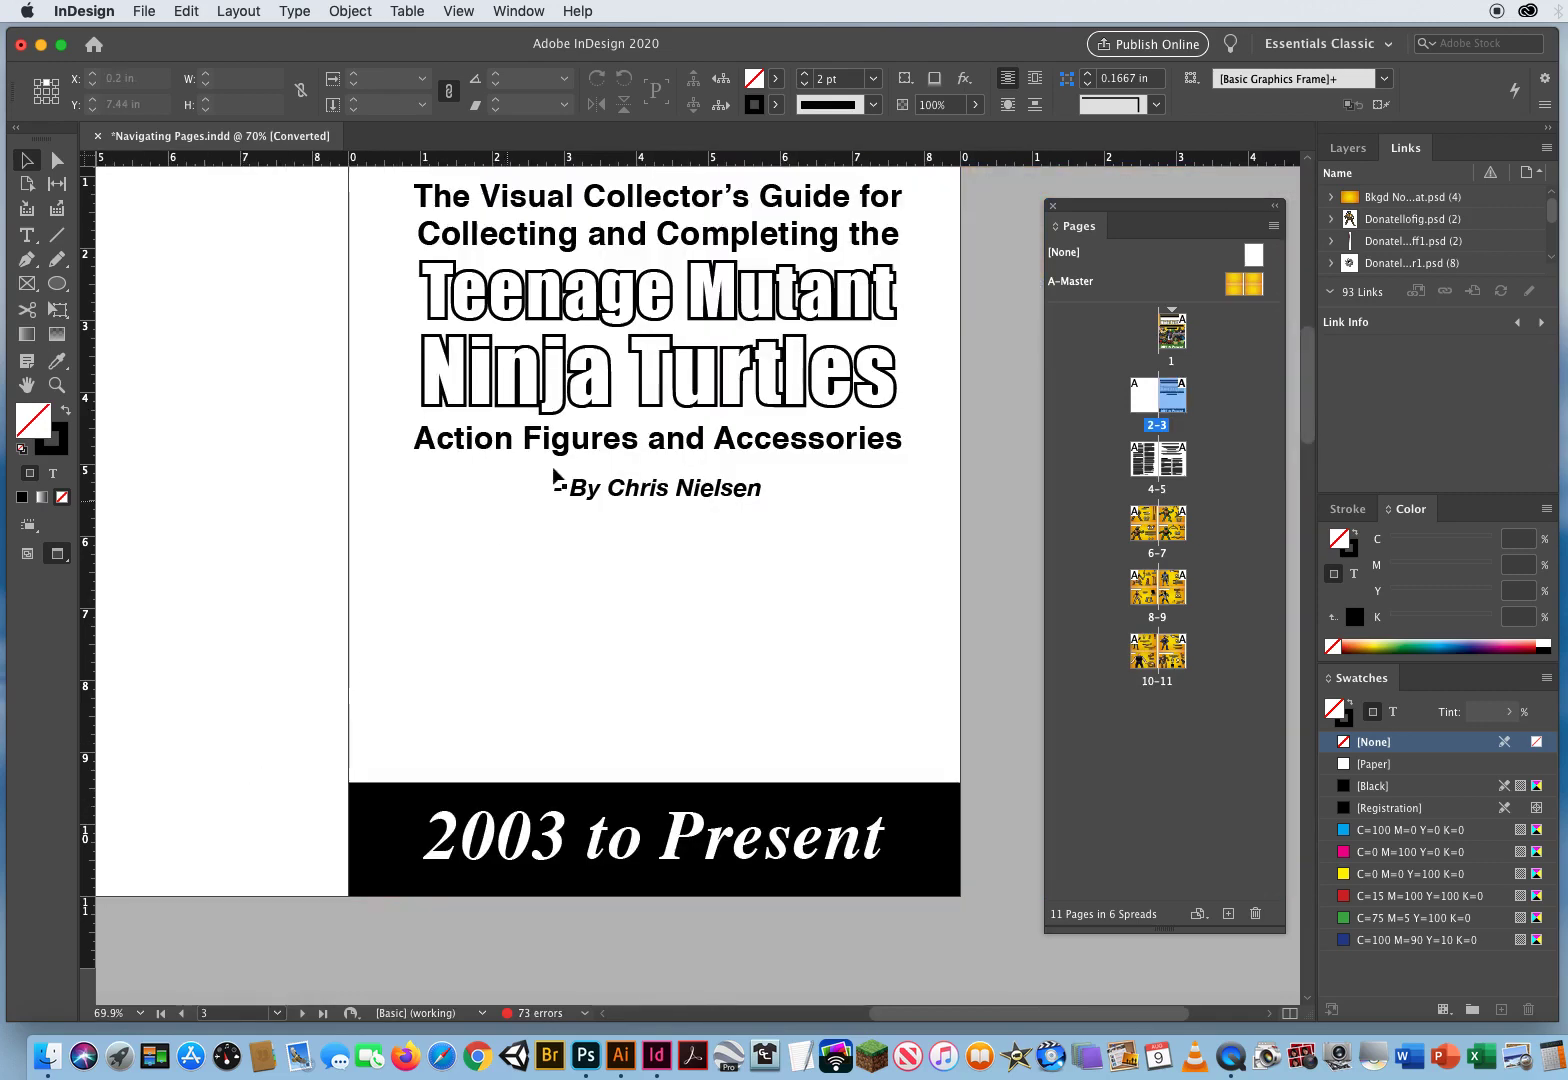
left_click(277, 1012)
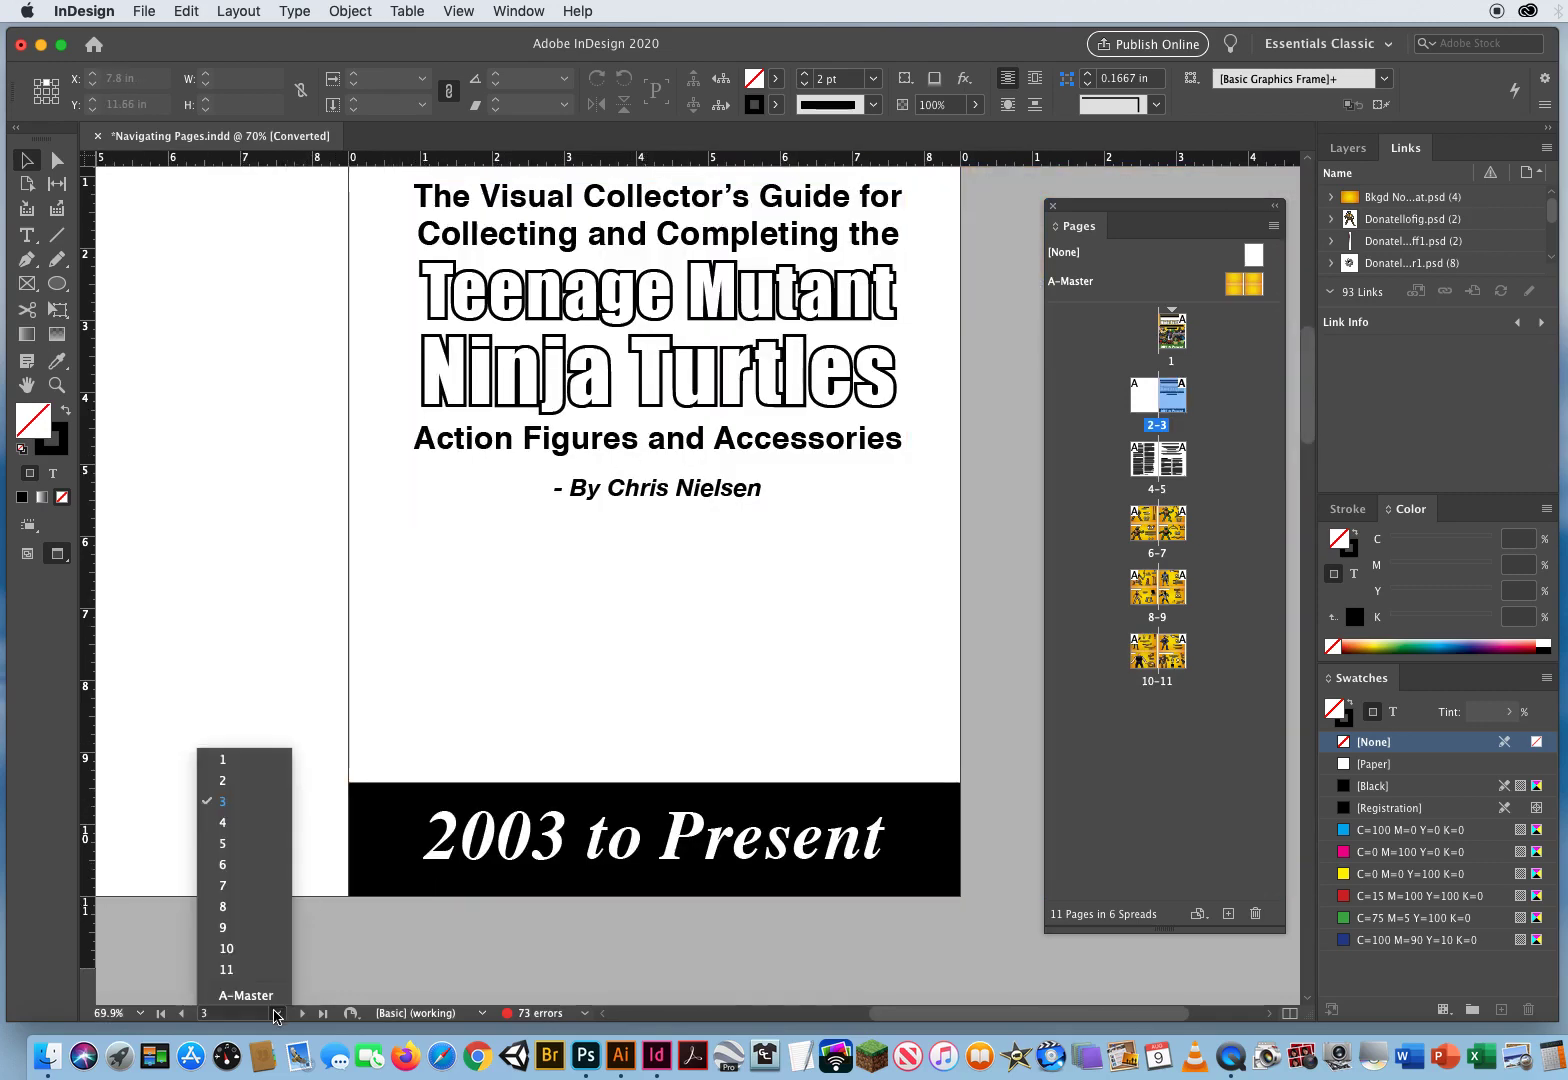
left_click(241, 907)
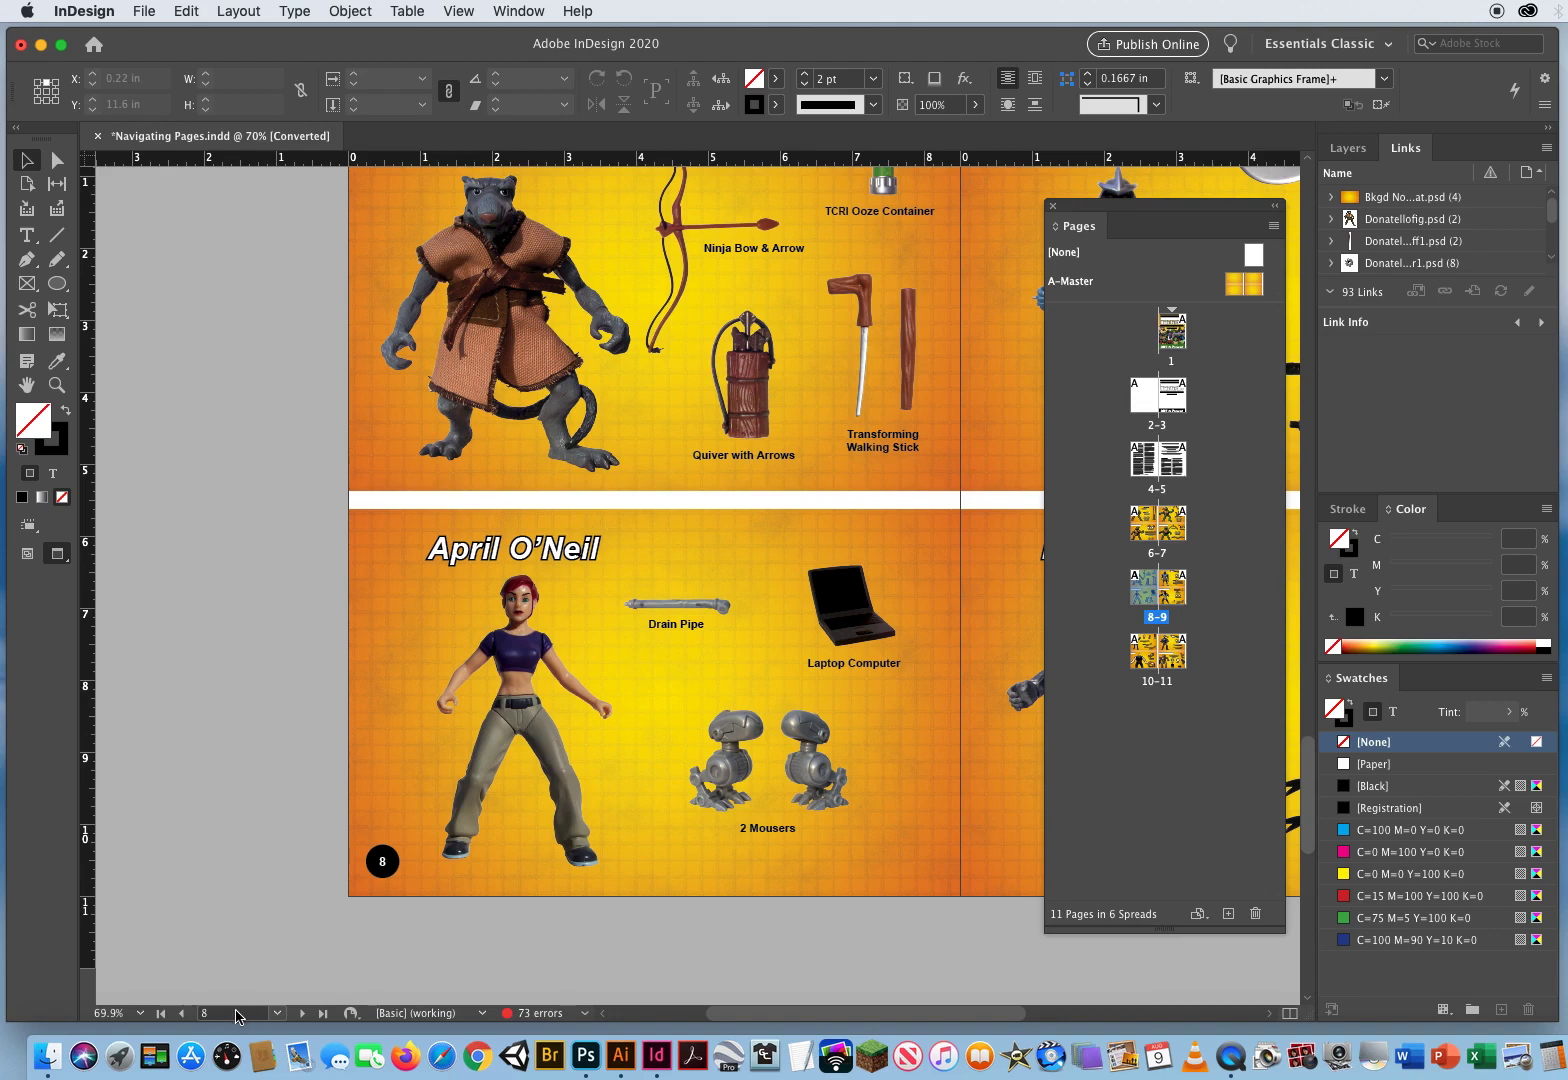
left_click(277, 1012)
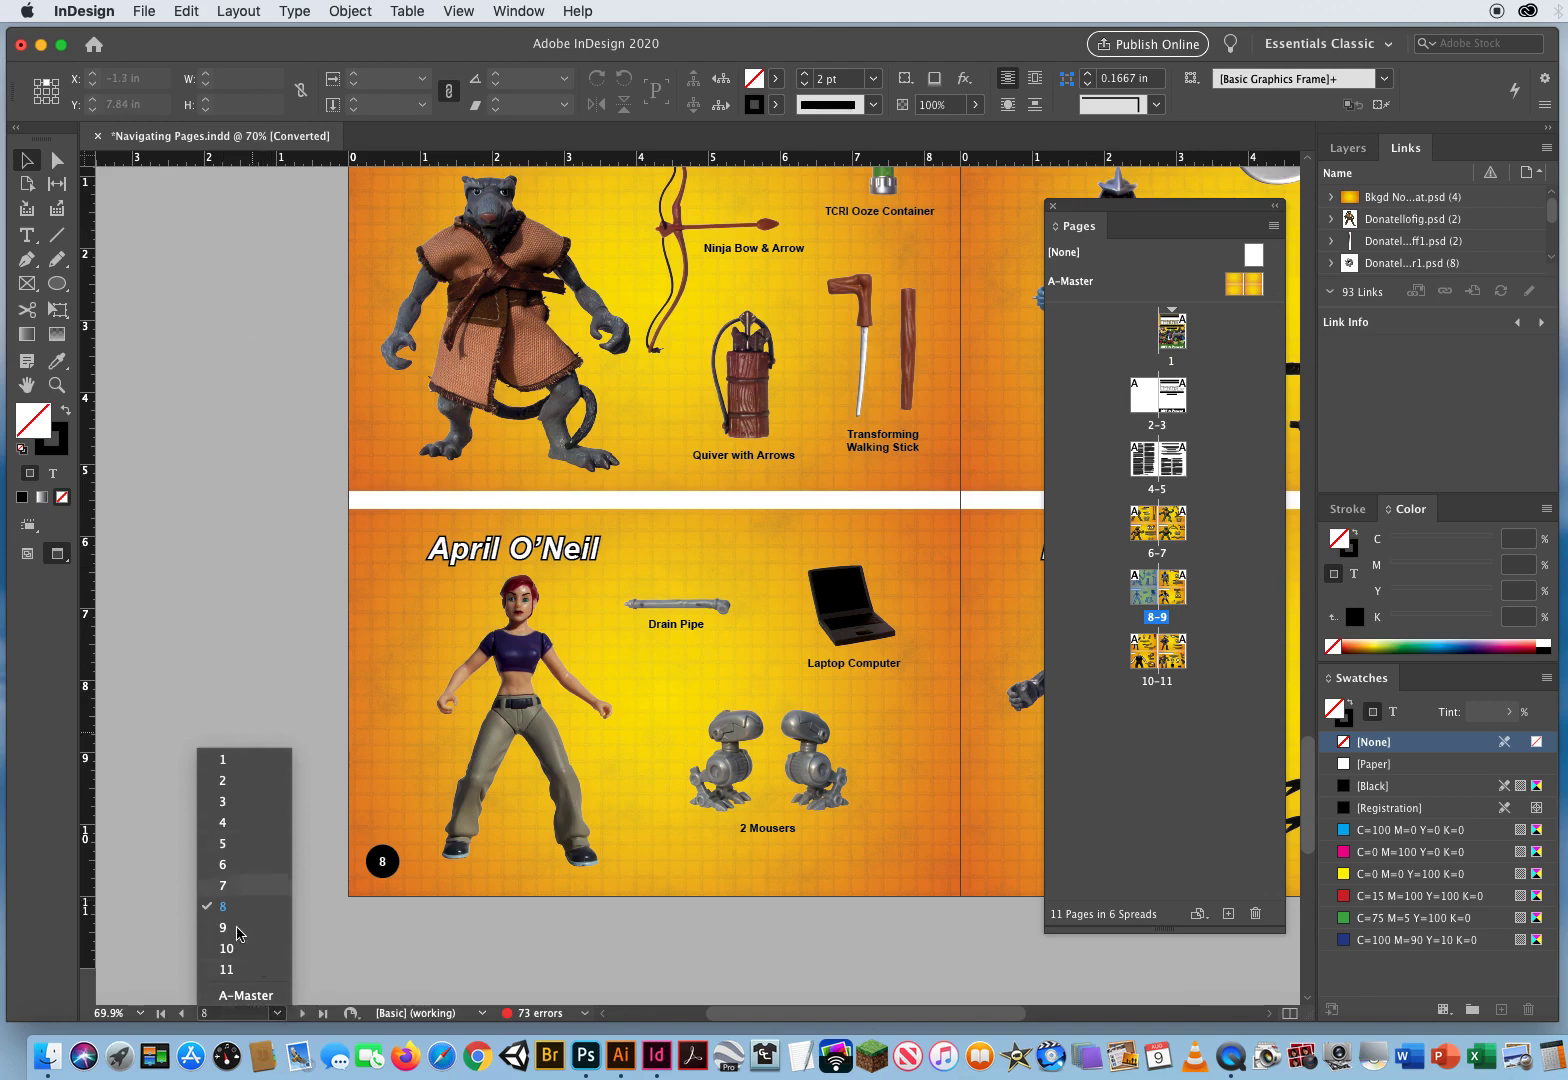
left_click(1249, 370)
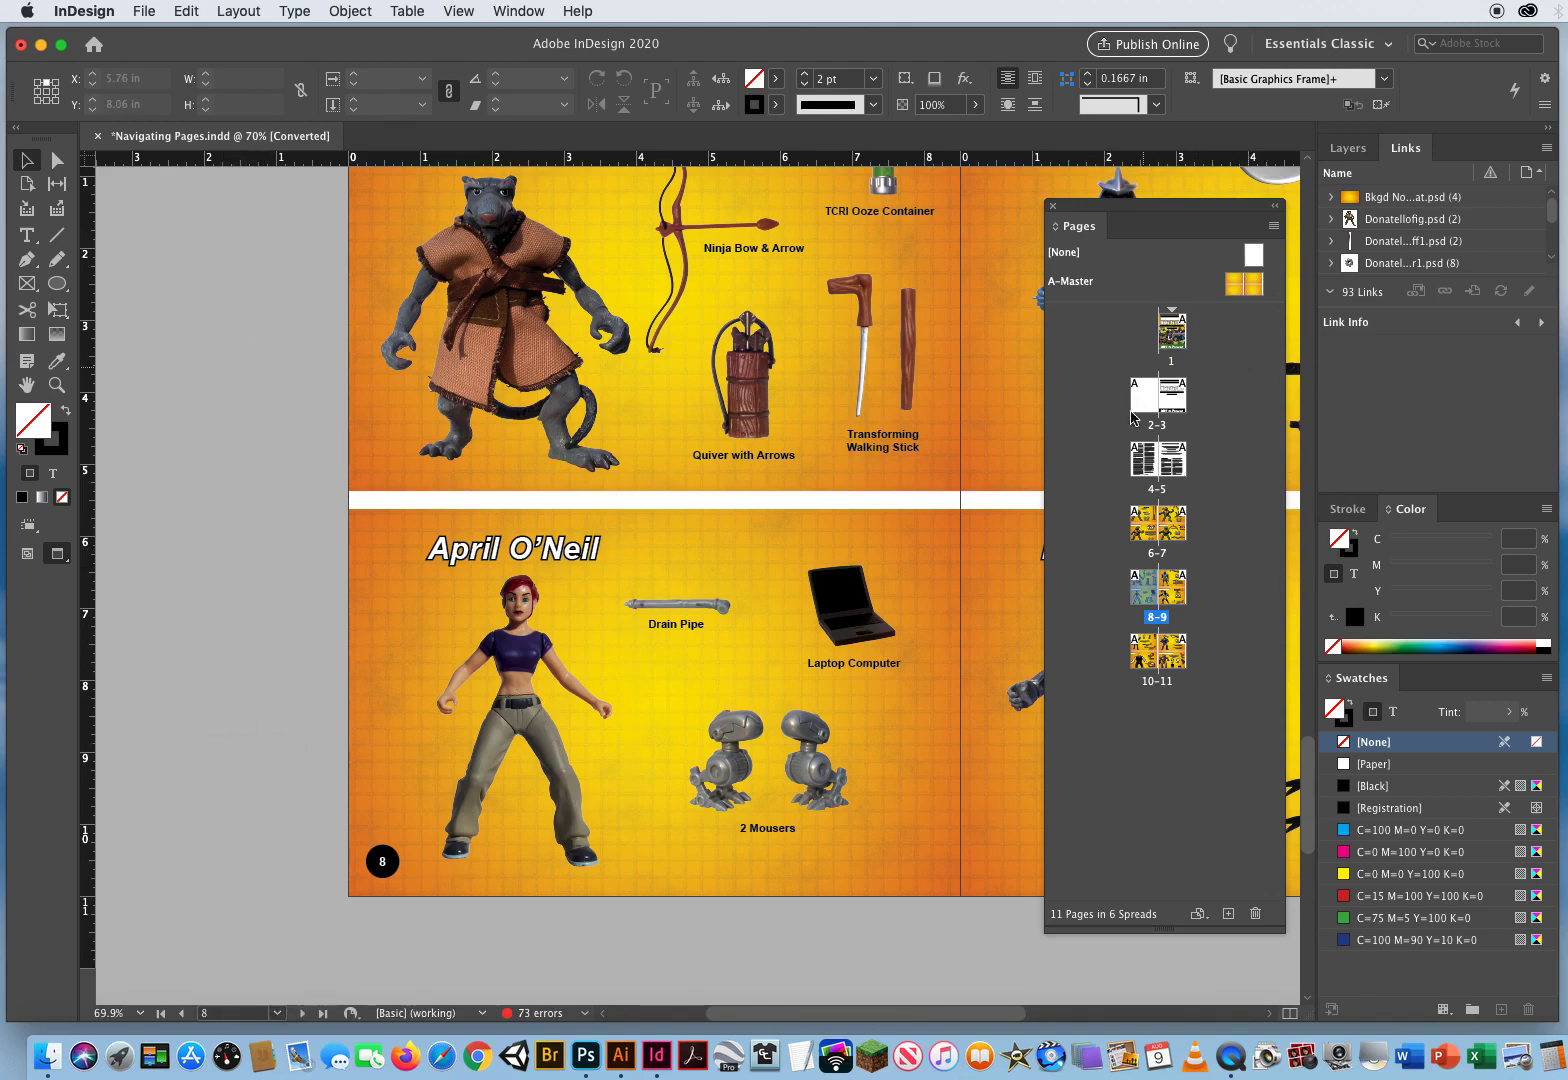
Enter 5 in Go to Page (Cmd+J) to show the How It Works page
left_click(241, 11)
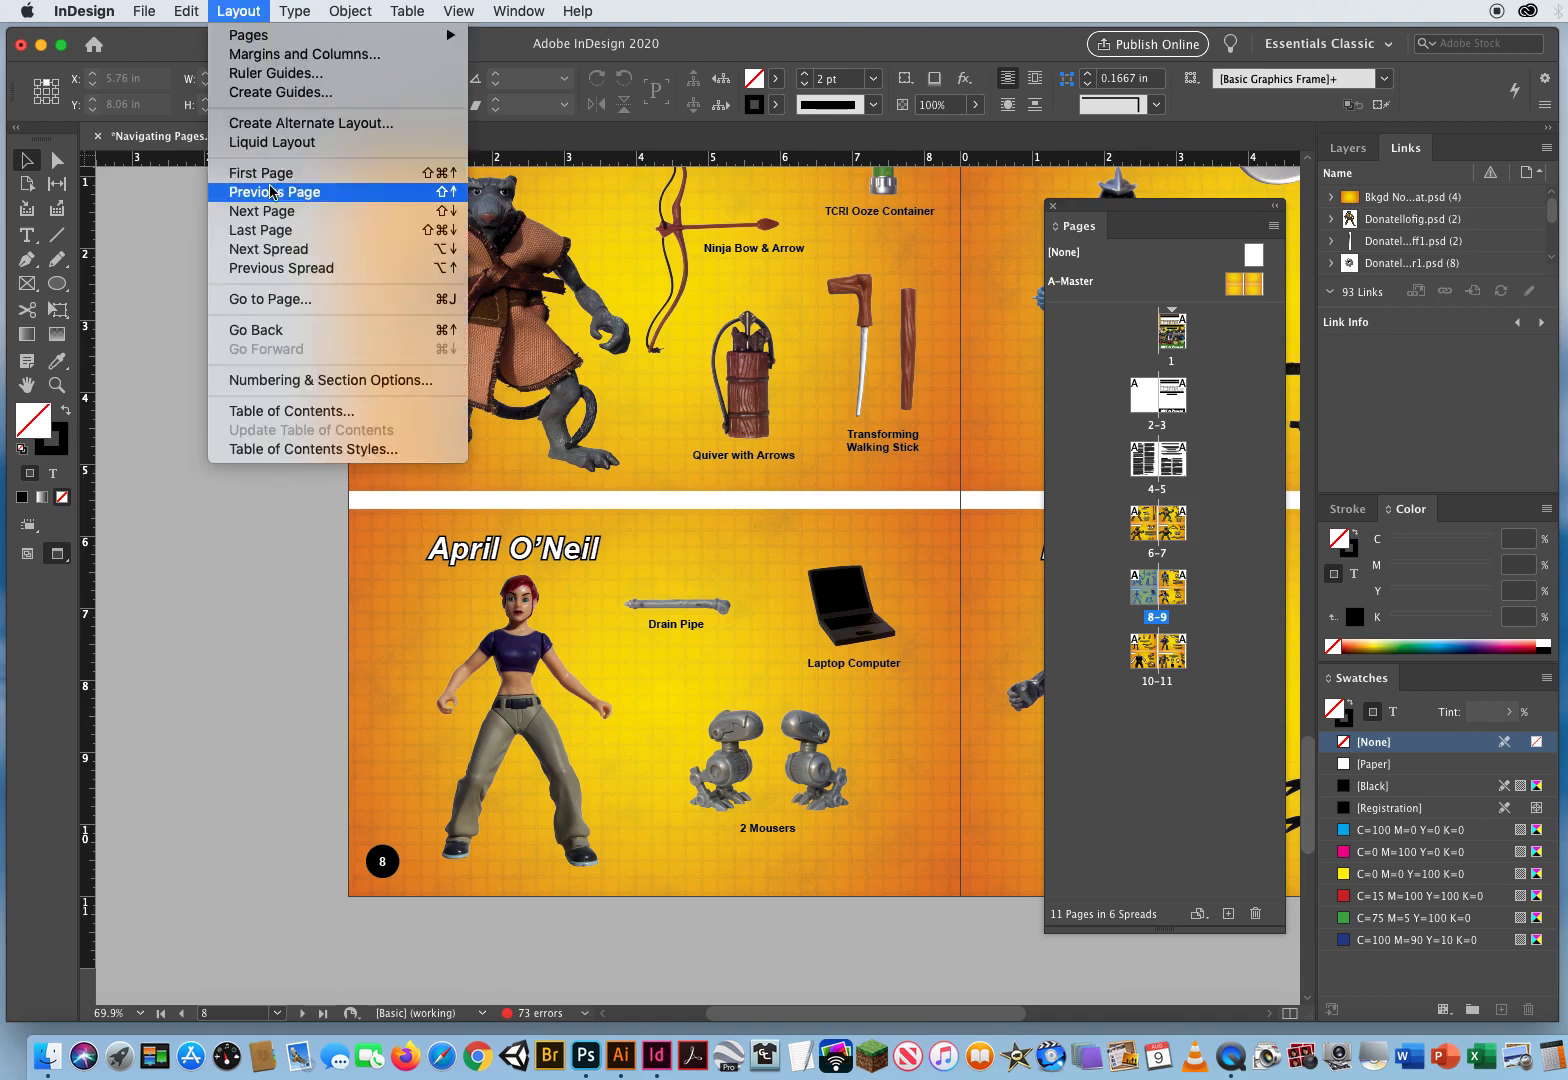
left_click(256, 536)
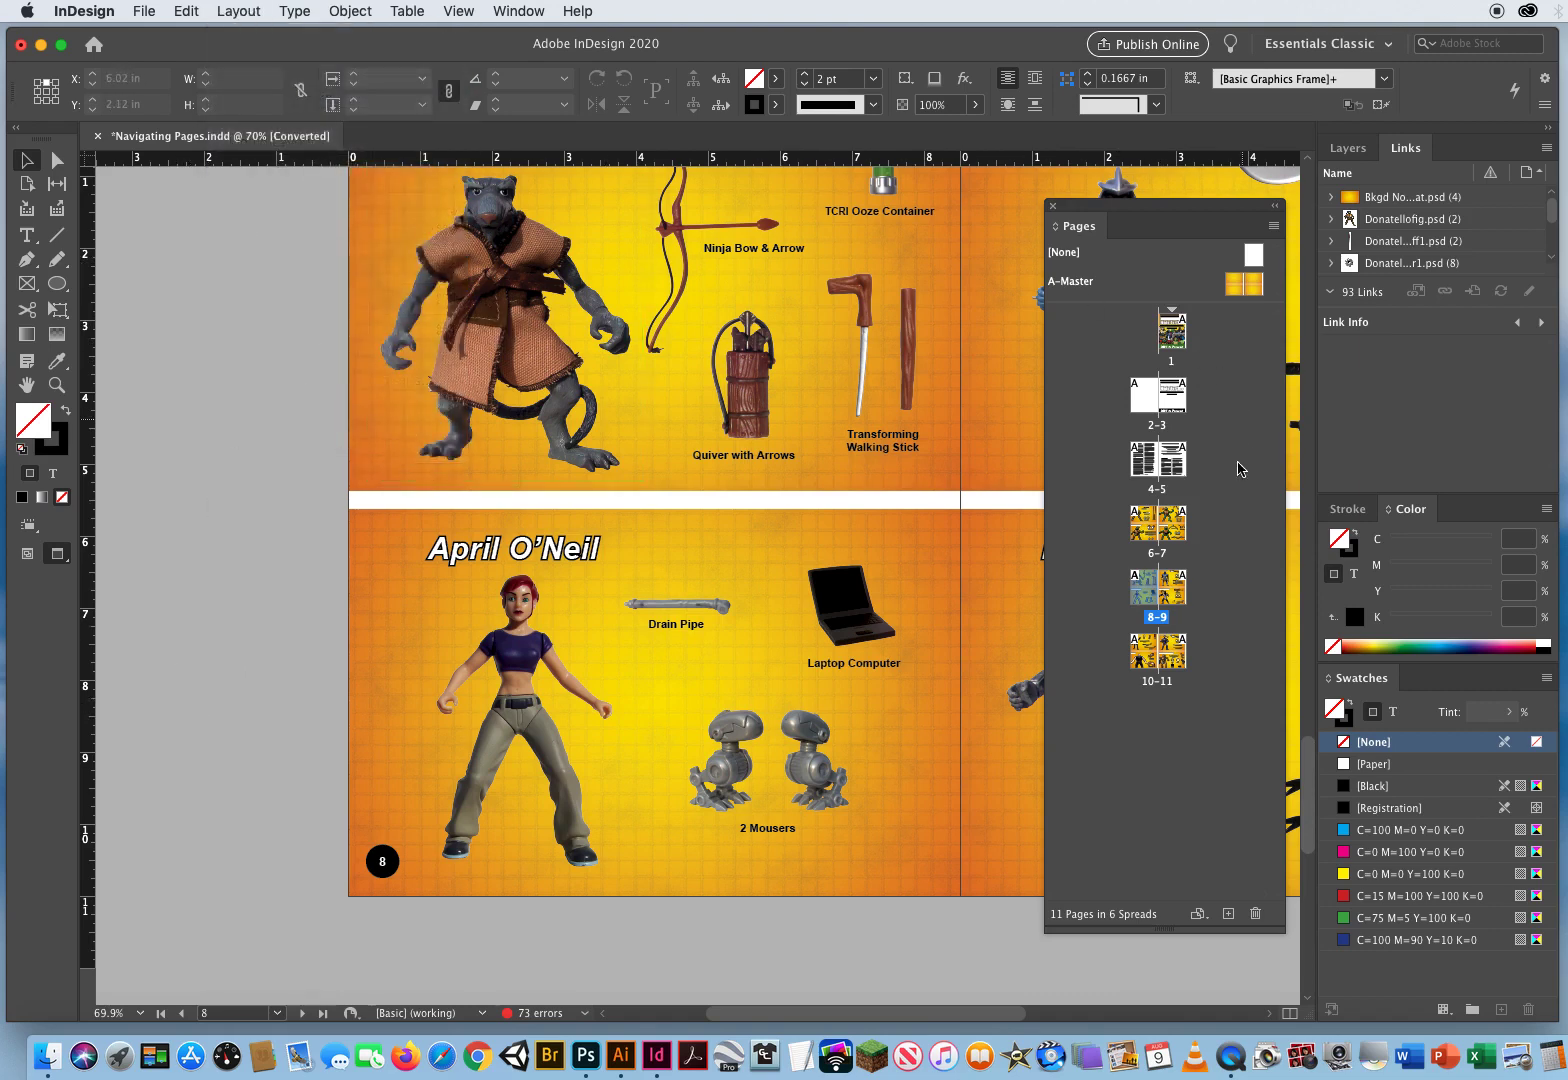
key("super+j")
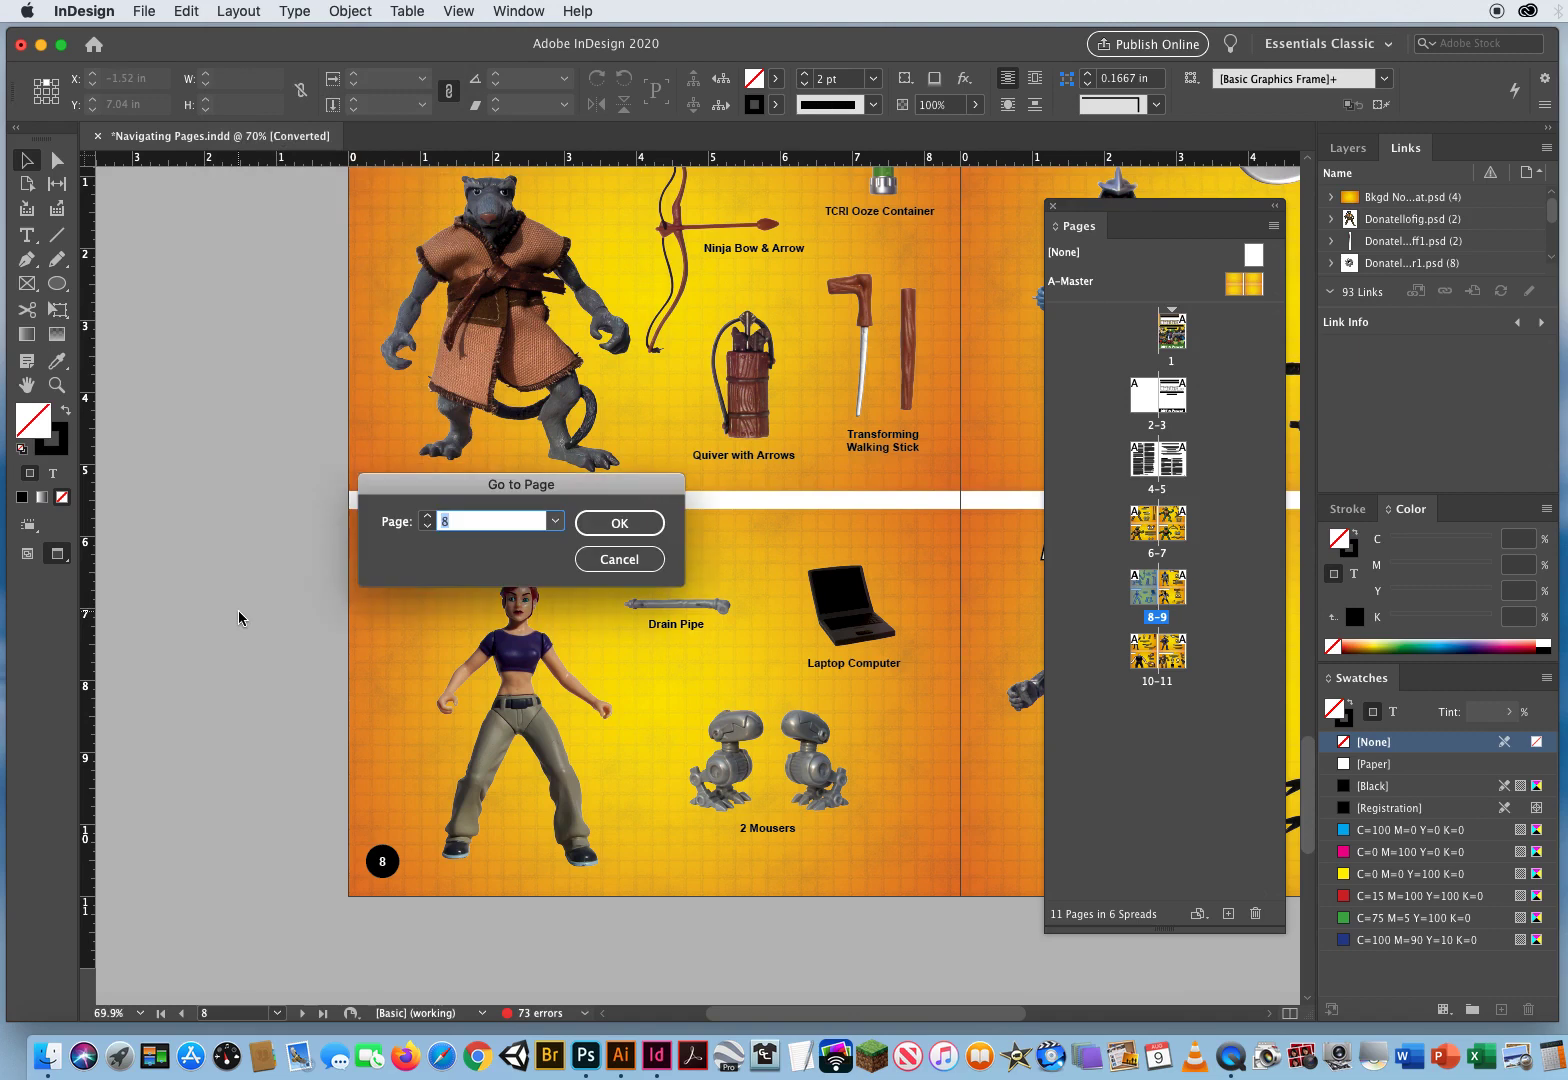
type("5")
key("Return")
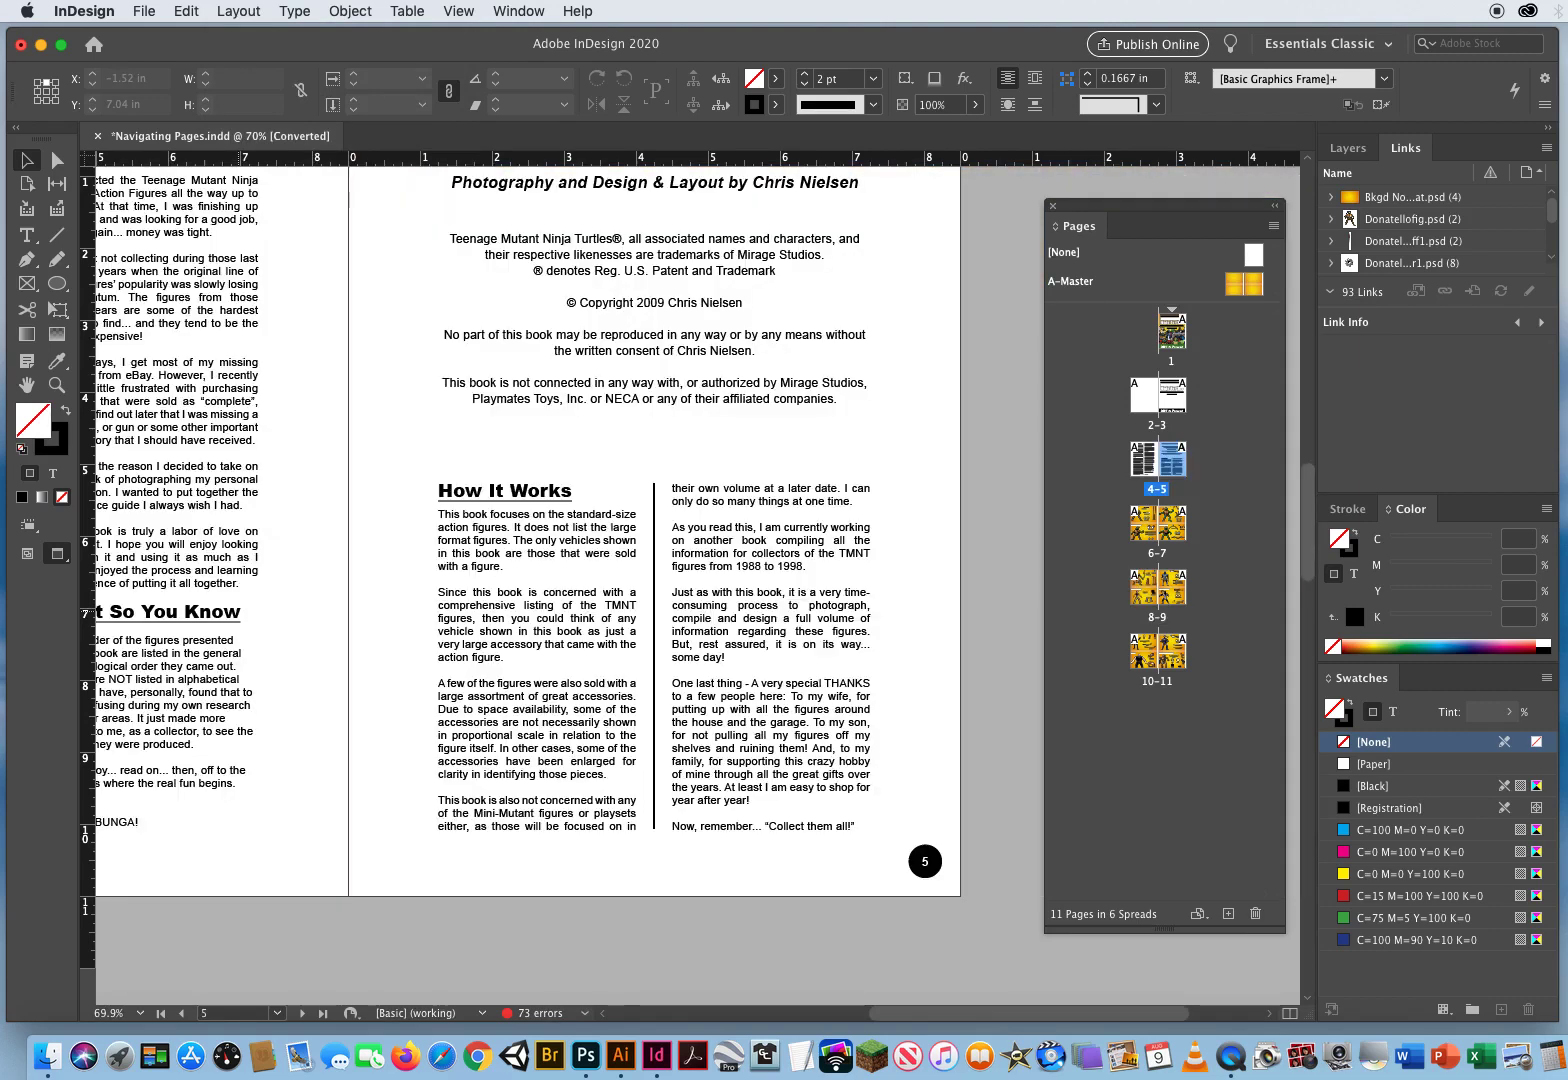